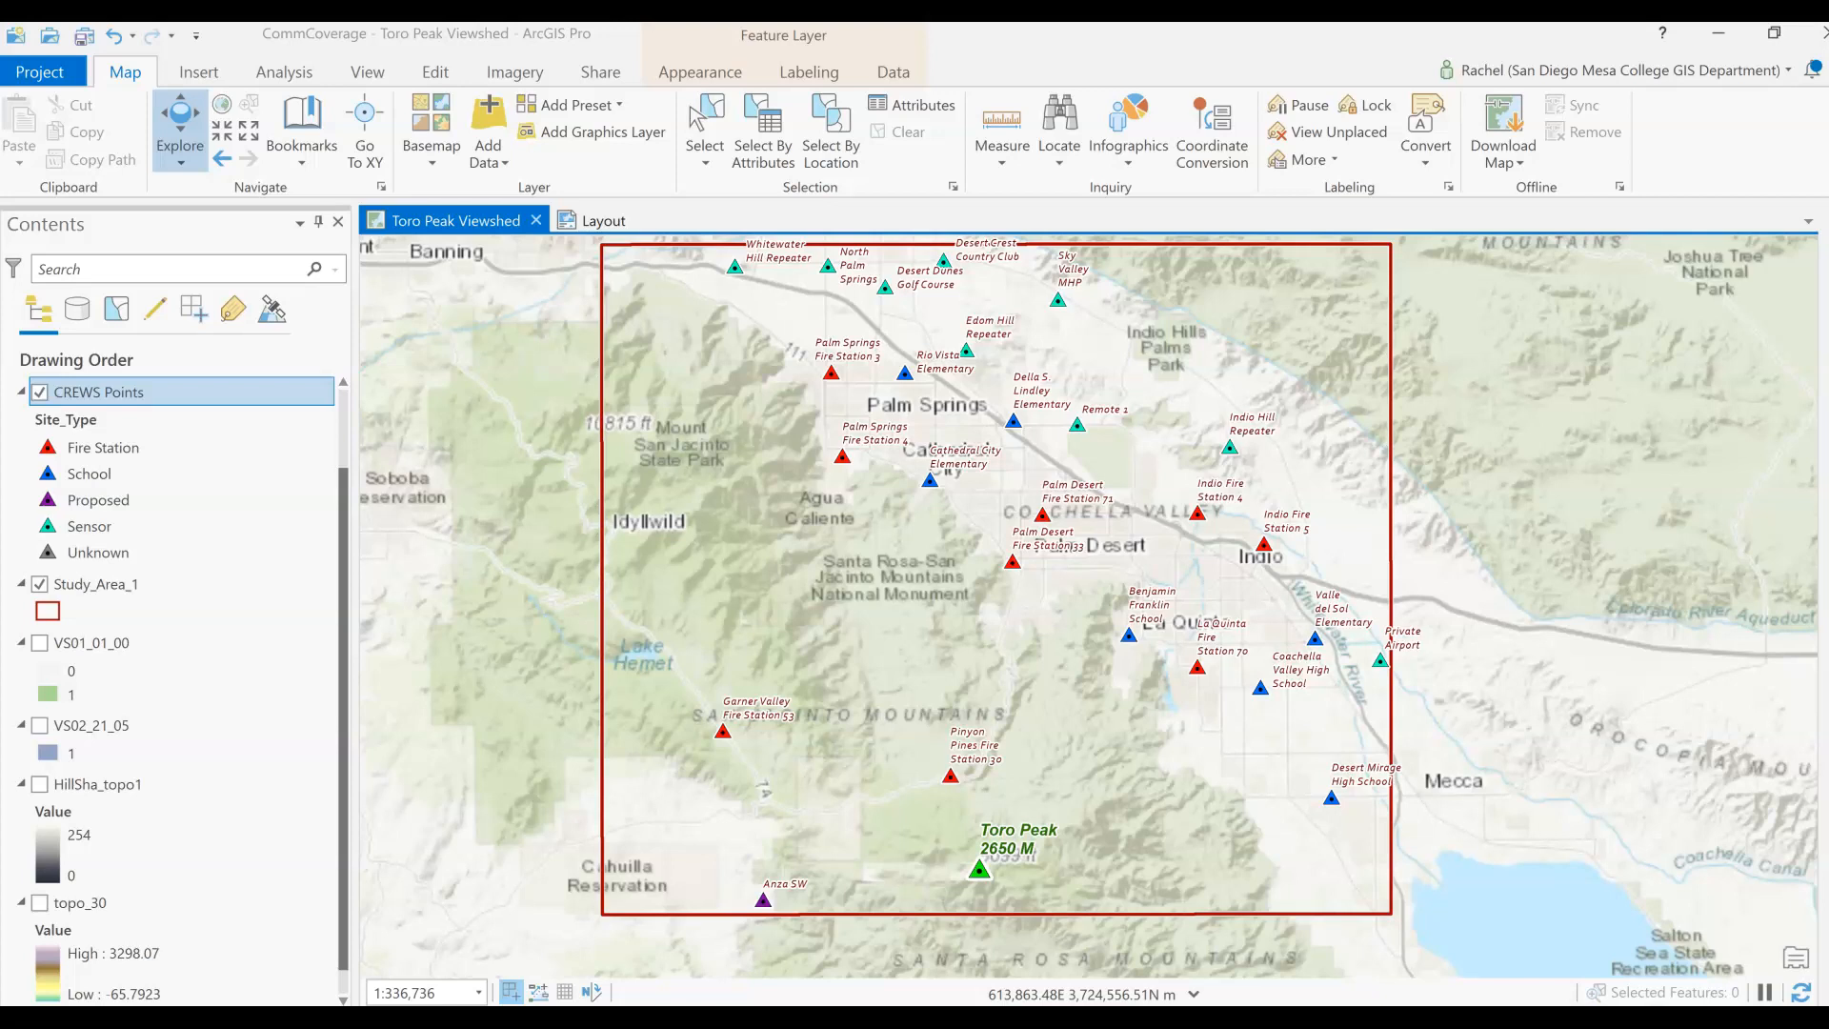
# Step: Examine the locations of the CREWS sites and Toro Peak within the study area on the map
pyautogui.moveTo(923, 617); pyautogui.dragTo(903, 643)
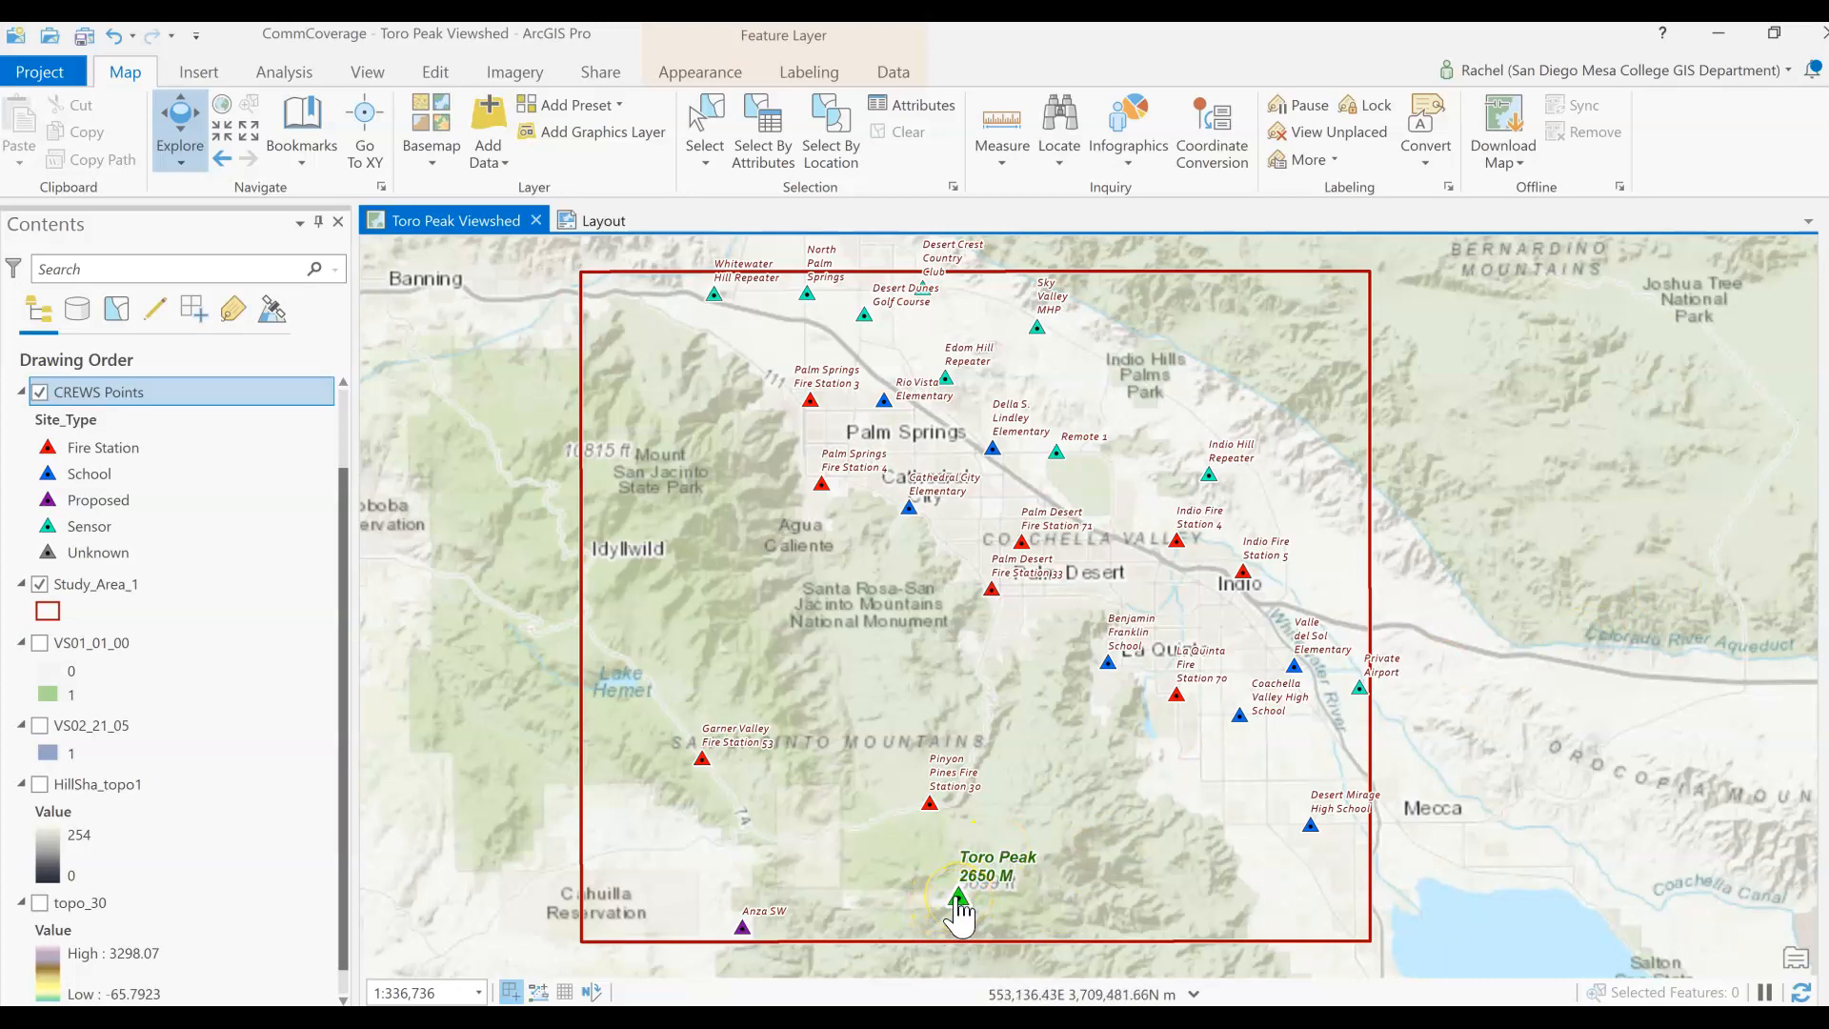
pyautogui.scroll(-3, 961, 911)
pyautogui.scroll(4, 960, 912)
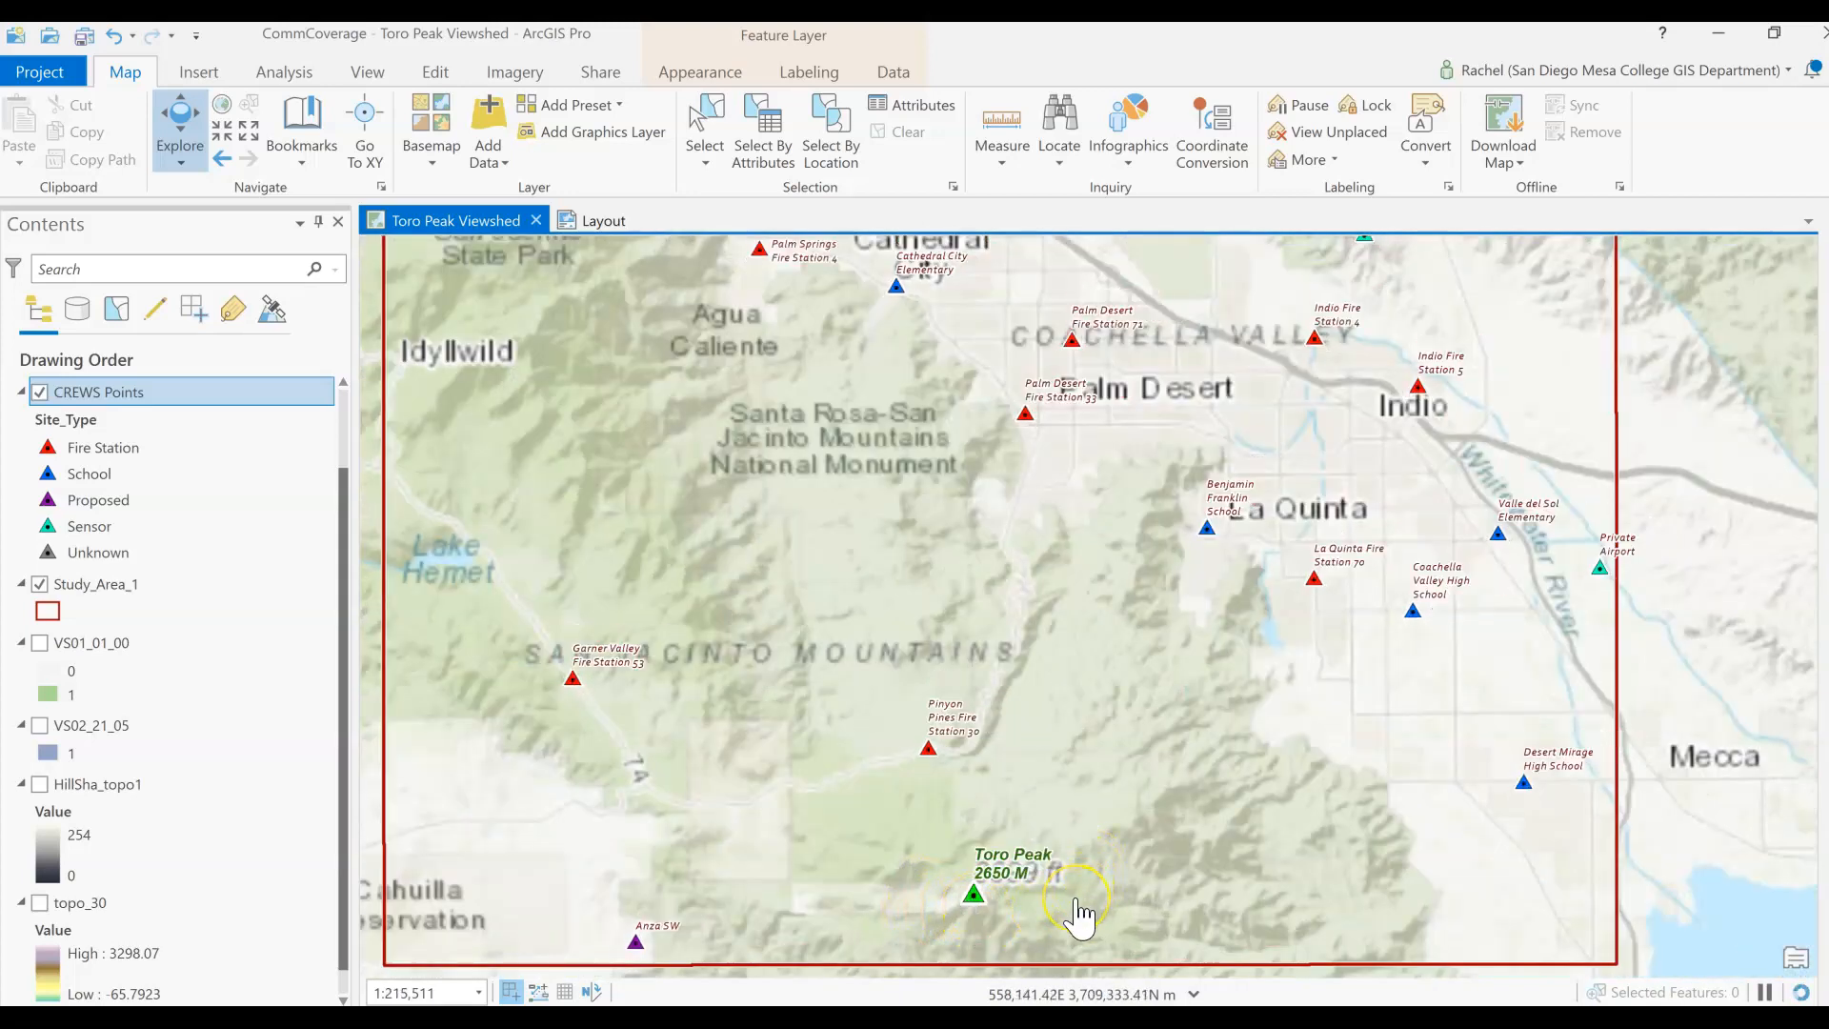
pyautogui.scroll(-3, 1084, 905)
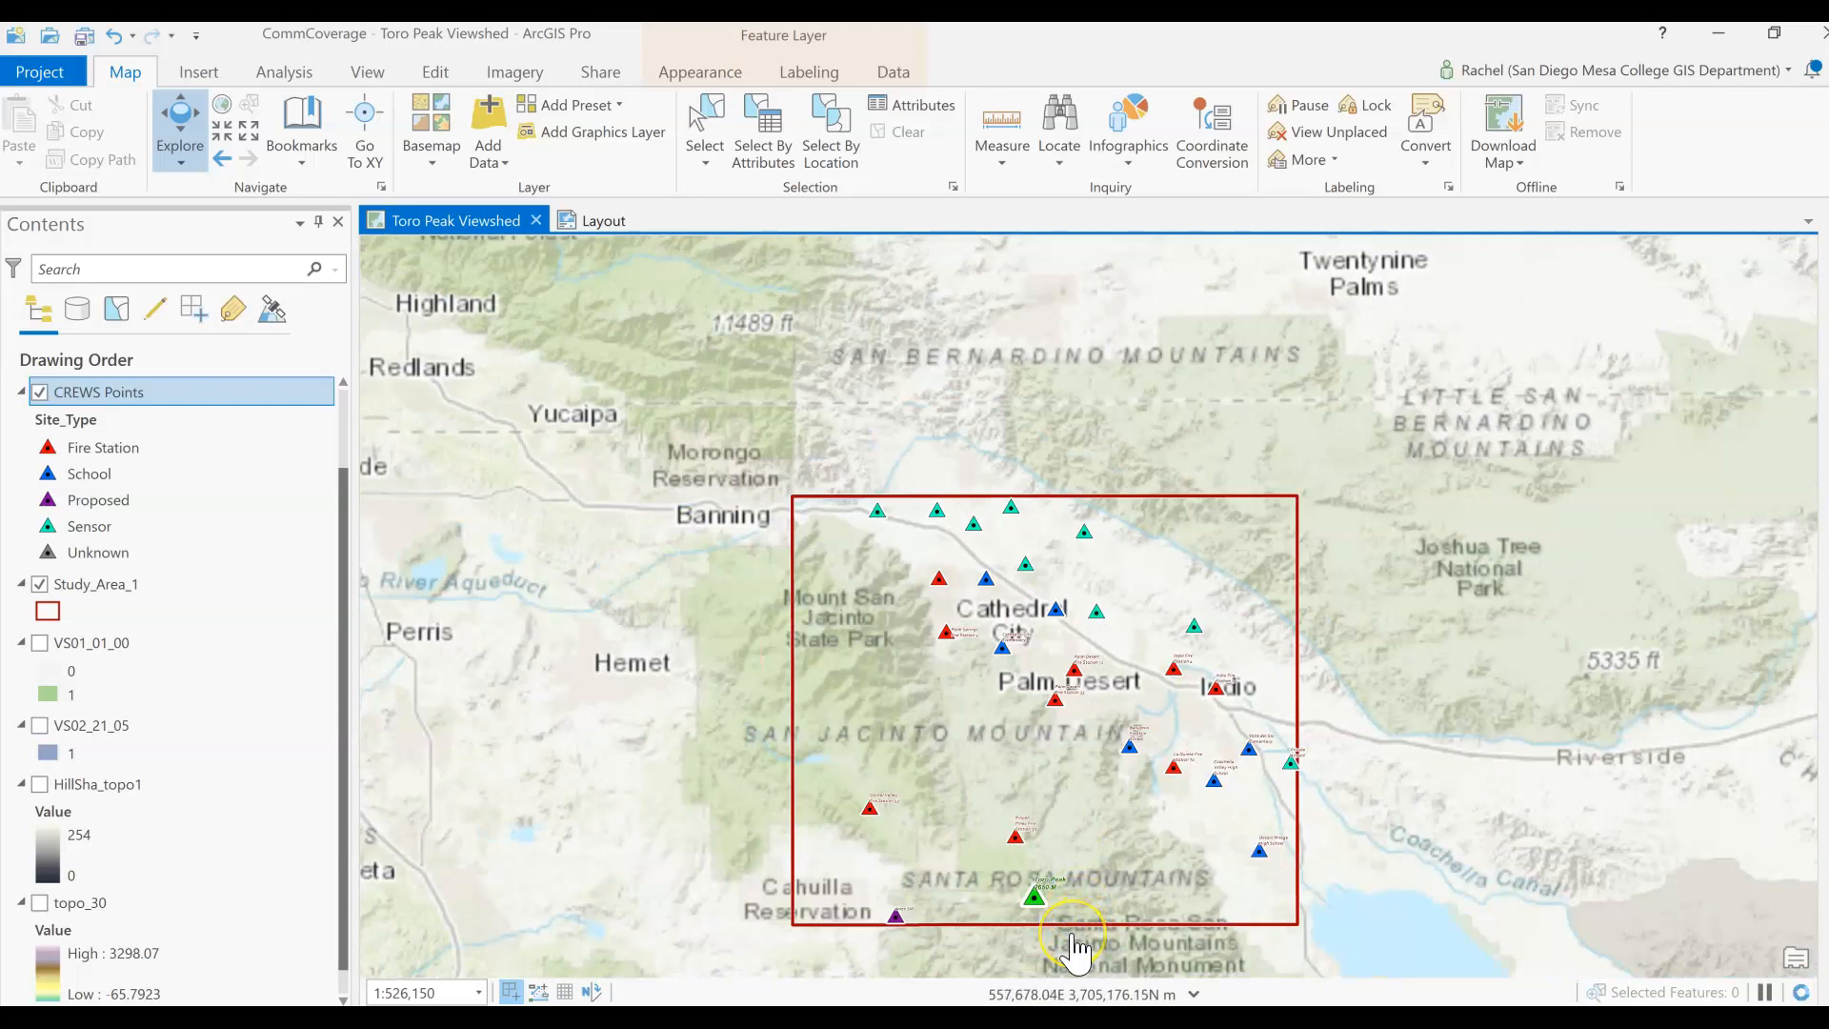
pyautogui.scroll(2, 1079, 919)
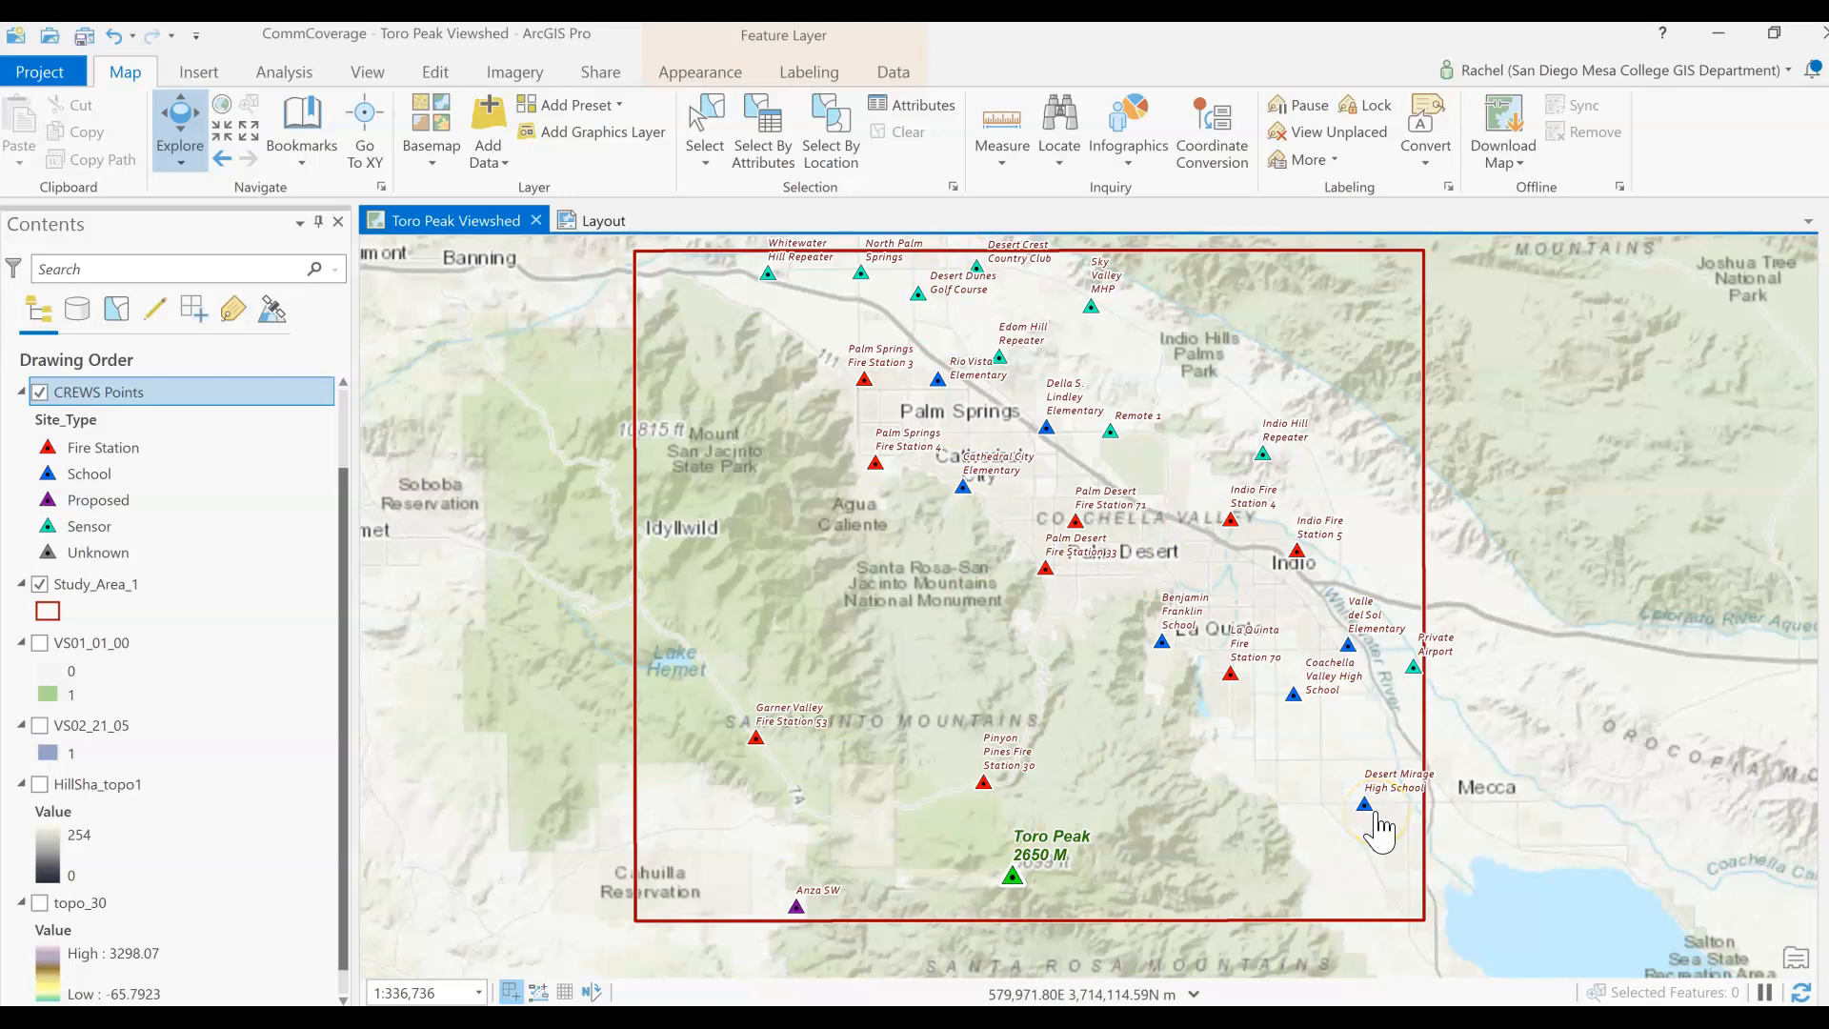
pyautogui.click(1751, 960)
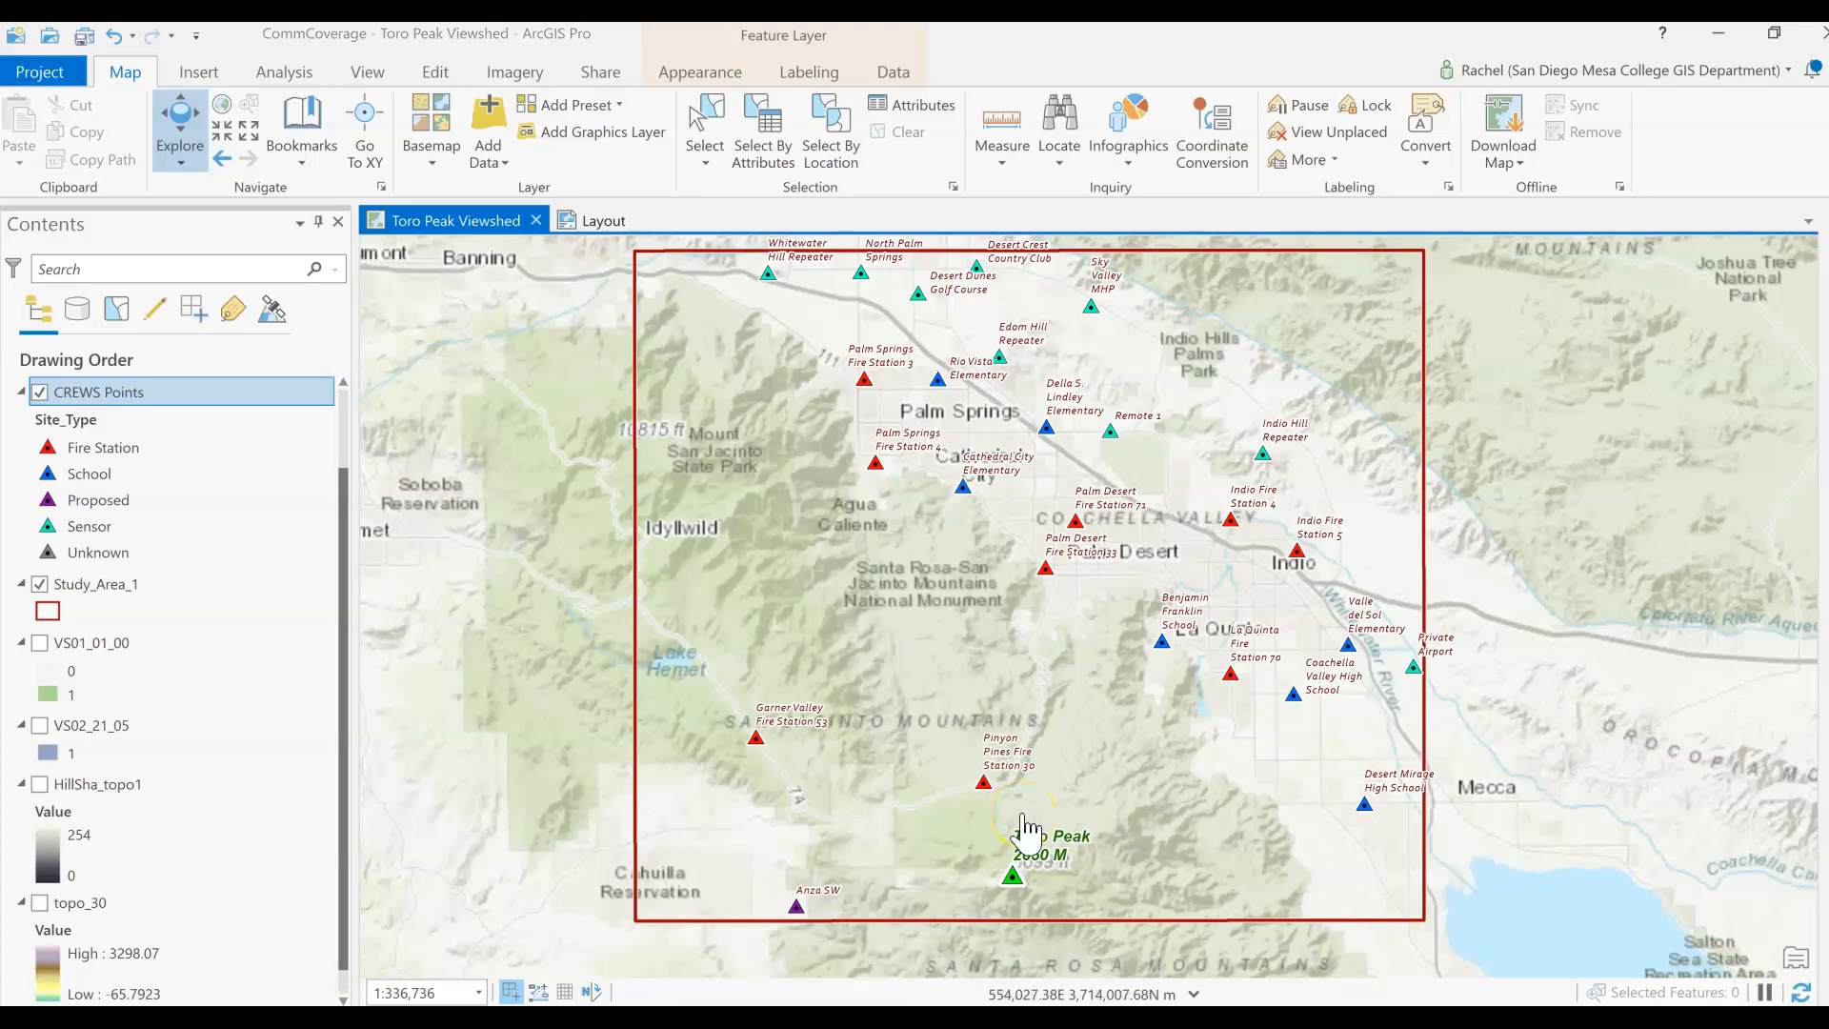
pyautogui.scroll(2, 1022, 829)
pyautogui.scroll(-2, 1029, 819)
pyautogui.moveTo(1045, 629); pyautogui.dragTo(1055, 652)
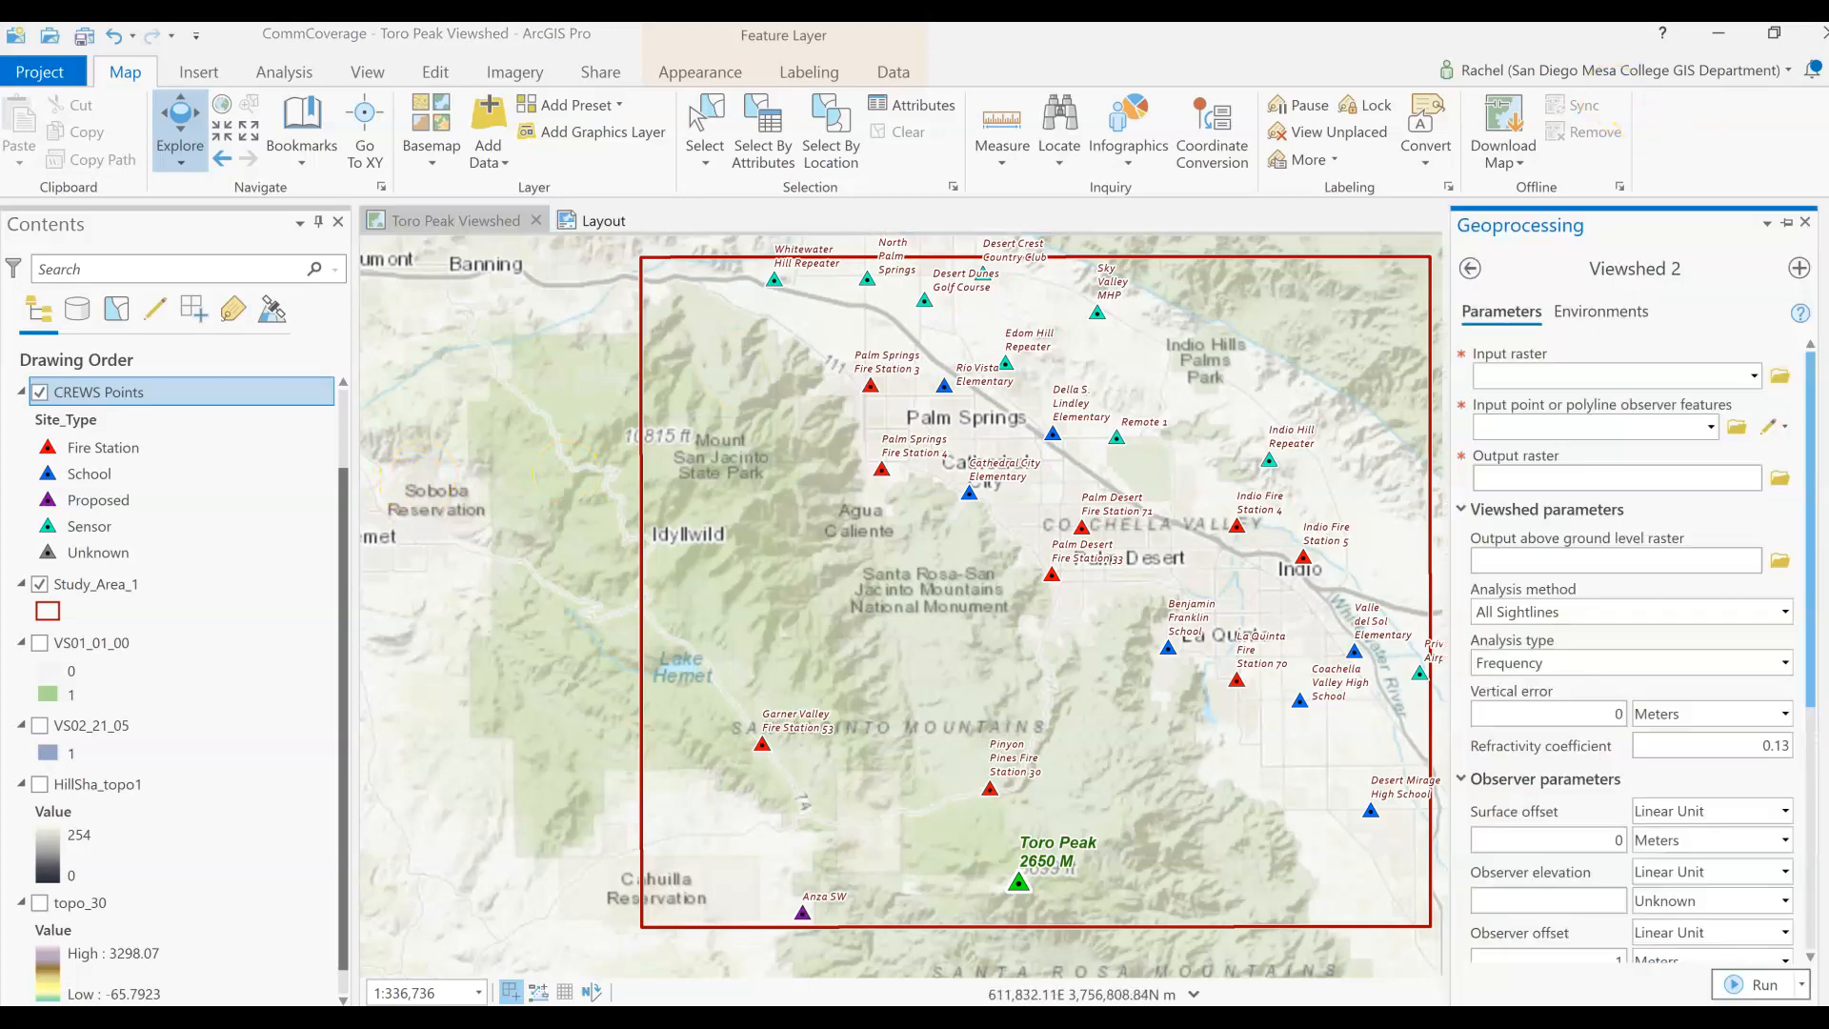
# Step: Pin the Viewshed 2 tool so it stays open beside the map
pyautogui.click(1784, 220)
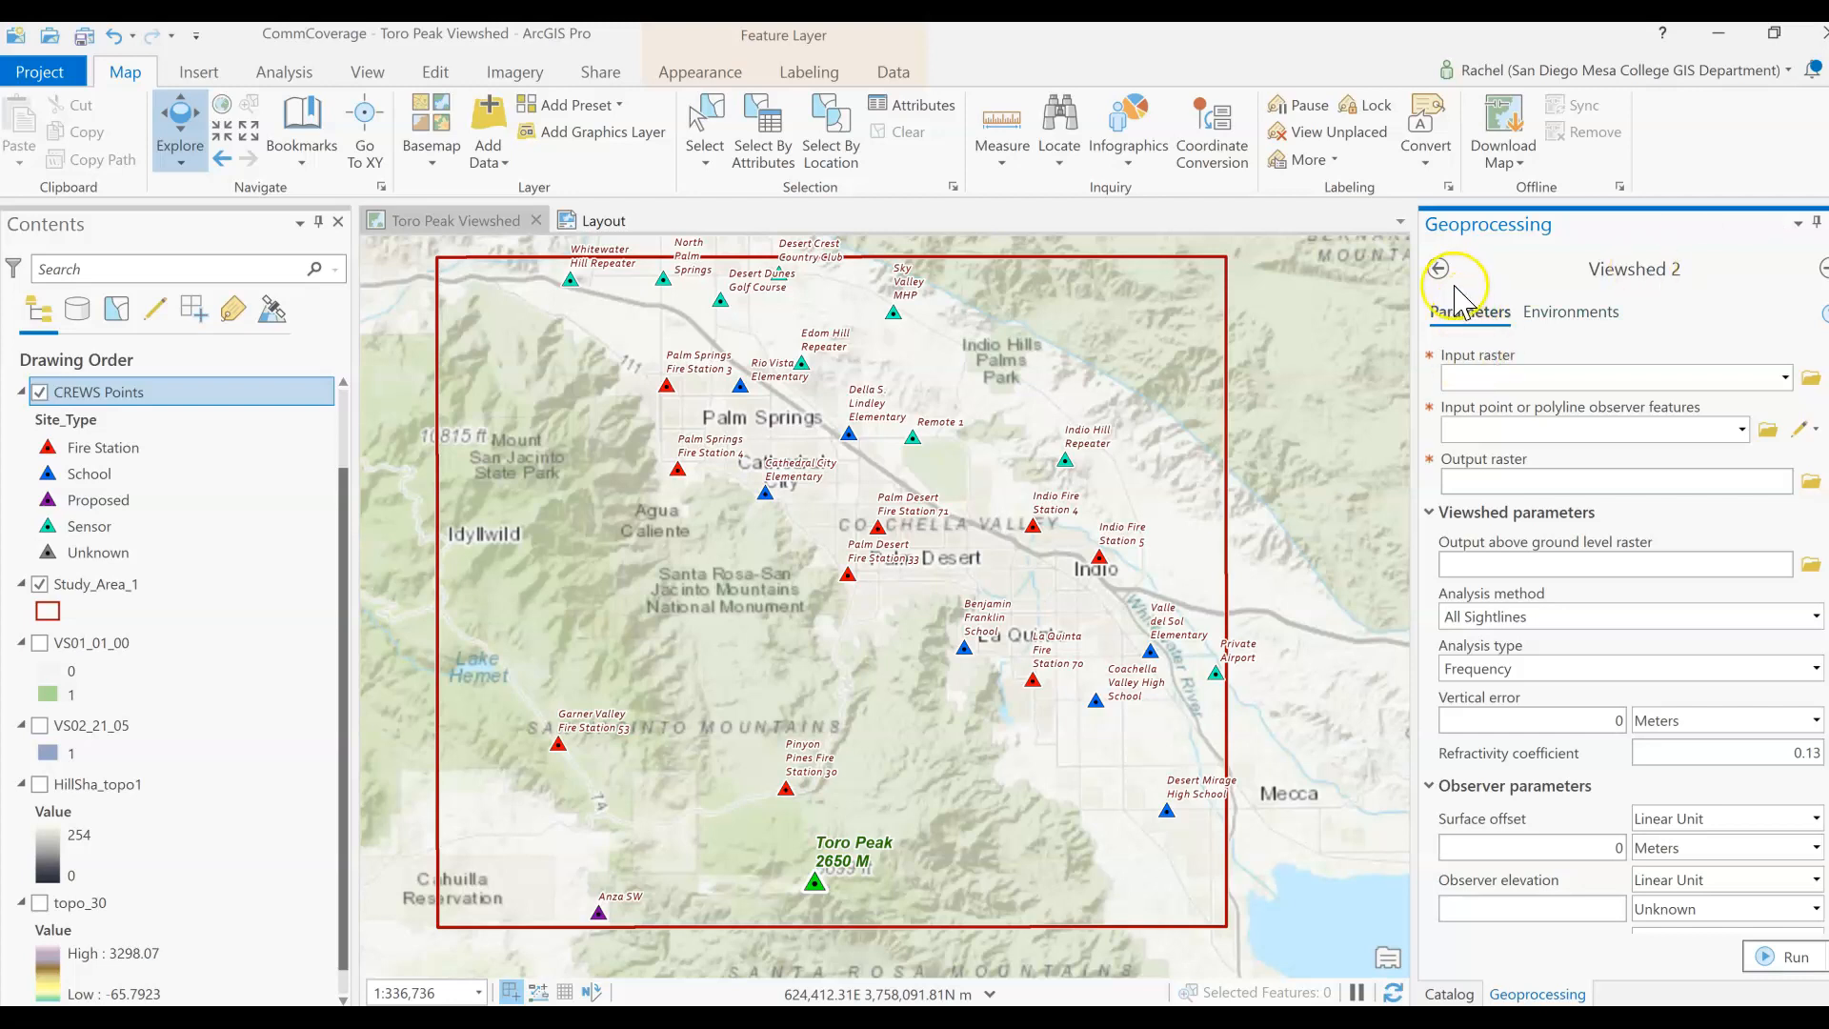
pyautogui.click(1716, 571)
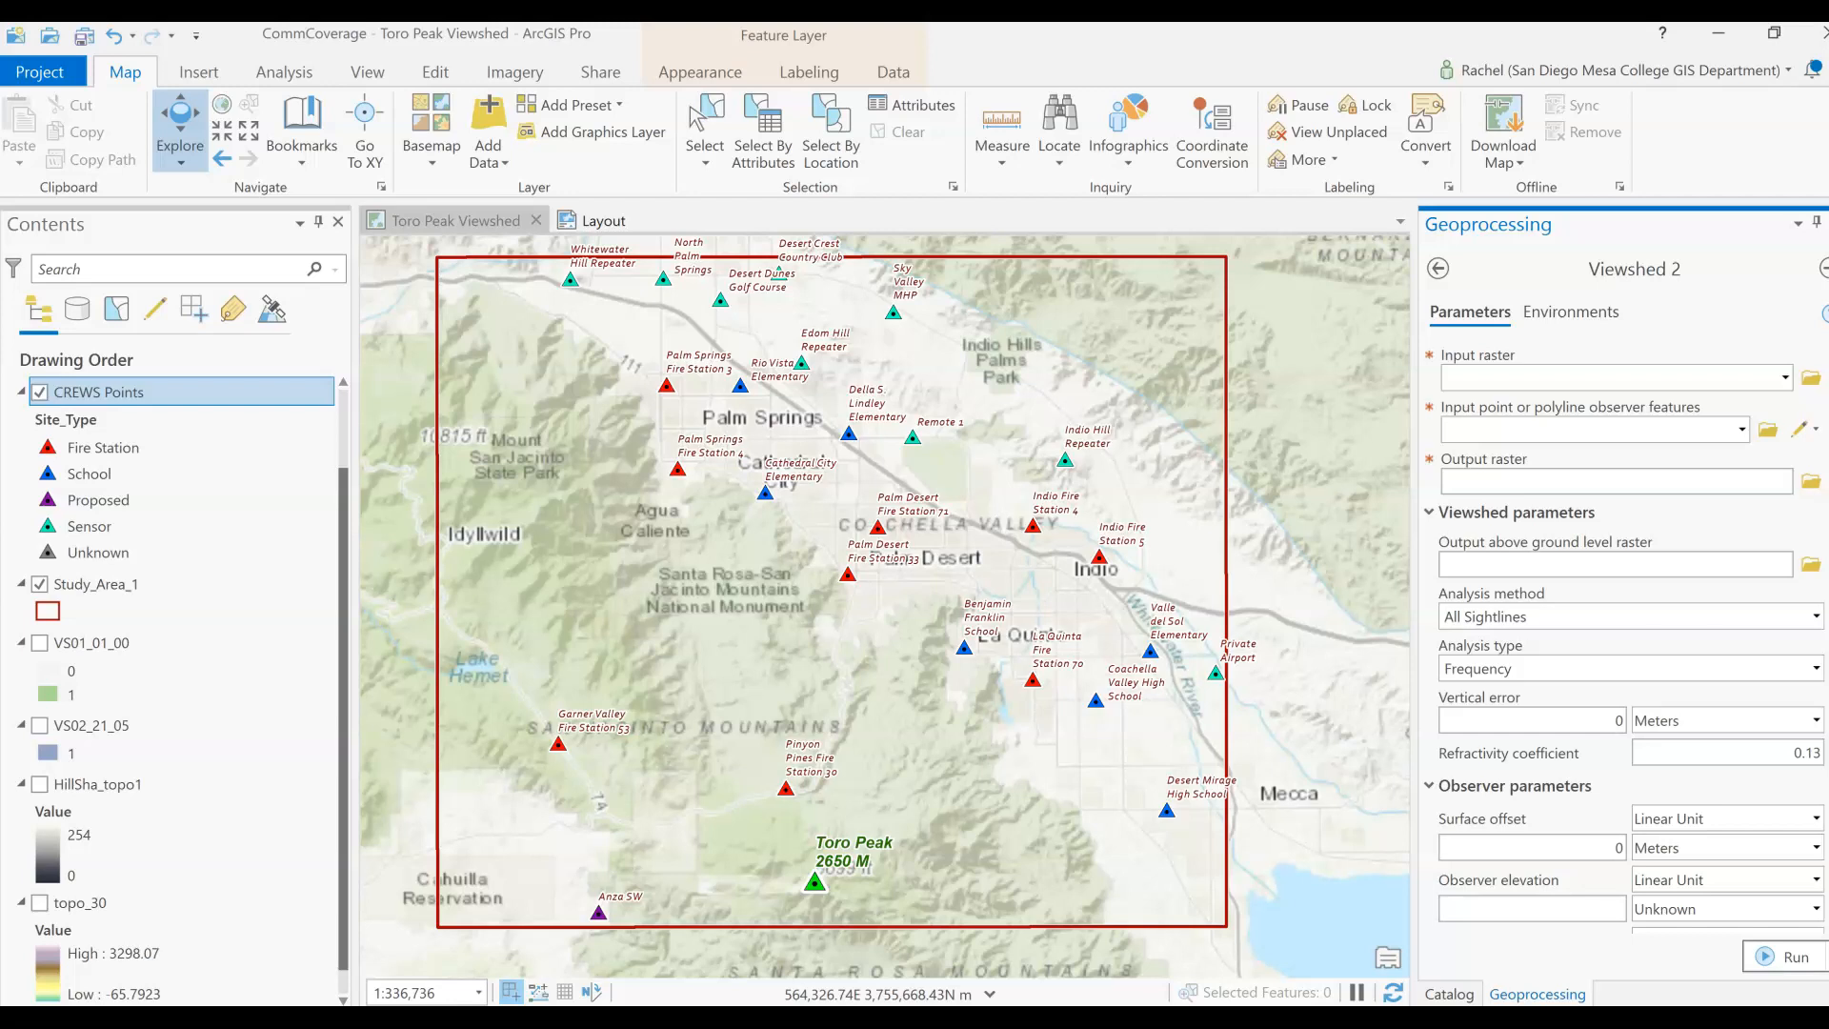
pyautogui.click(783, 43)
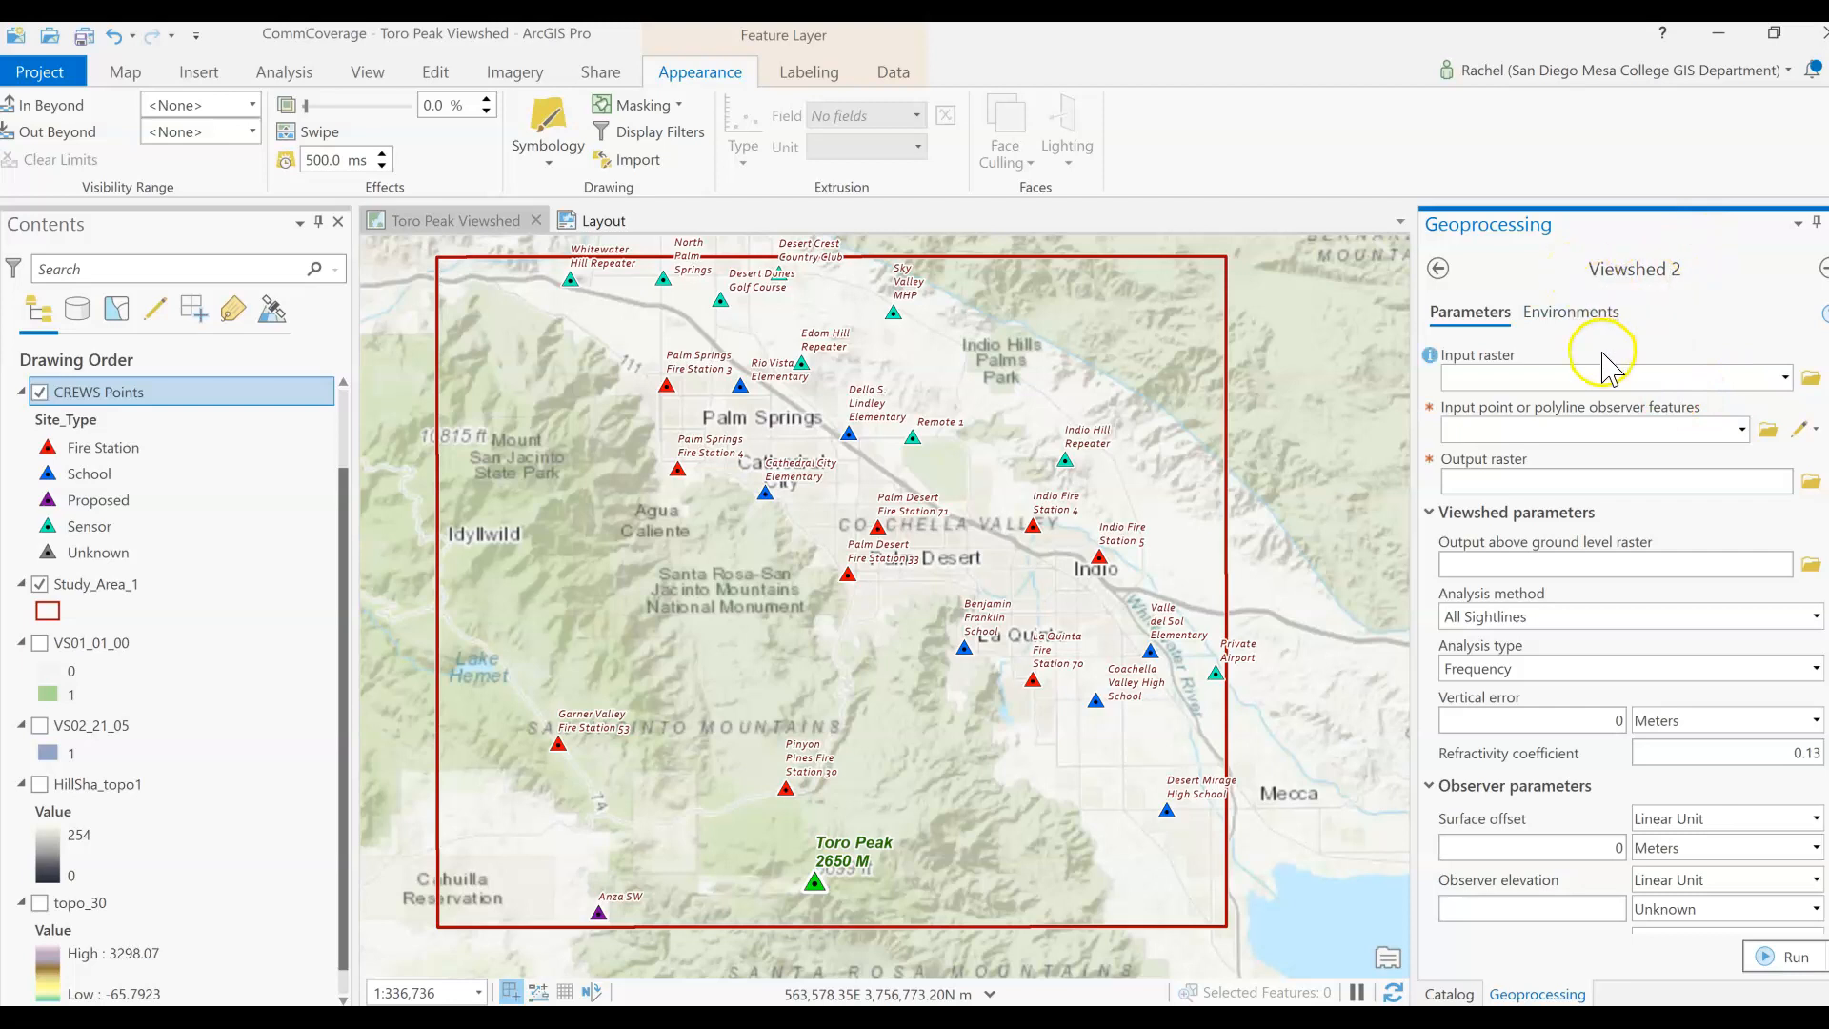
# Step: Review the attribute table of the CREWS Points layer and close it
pyautogui.rightClick(147, 398)
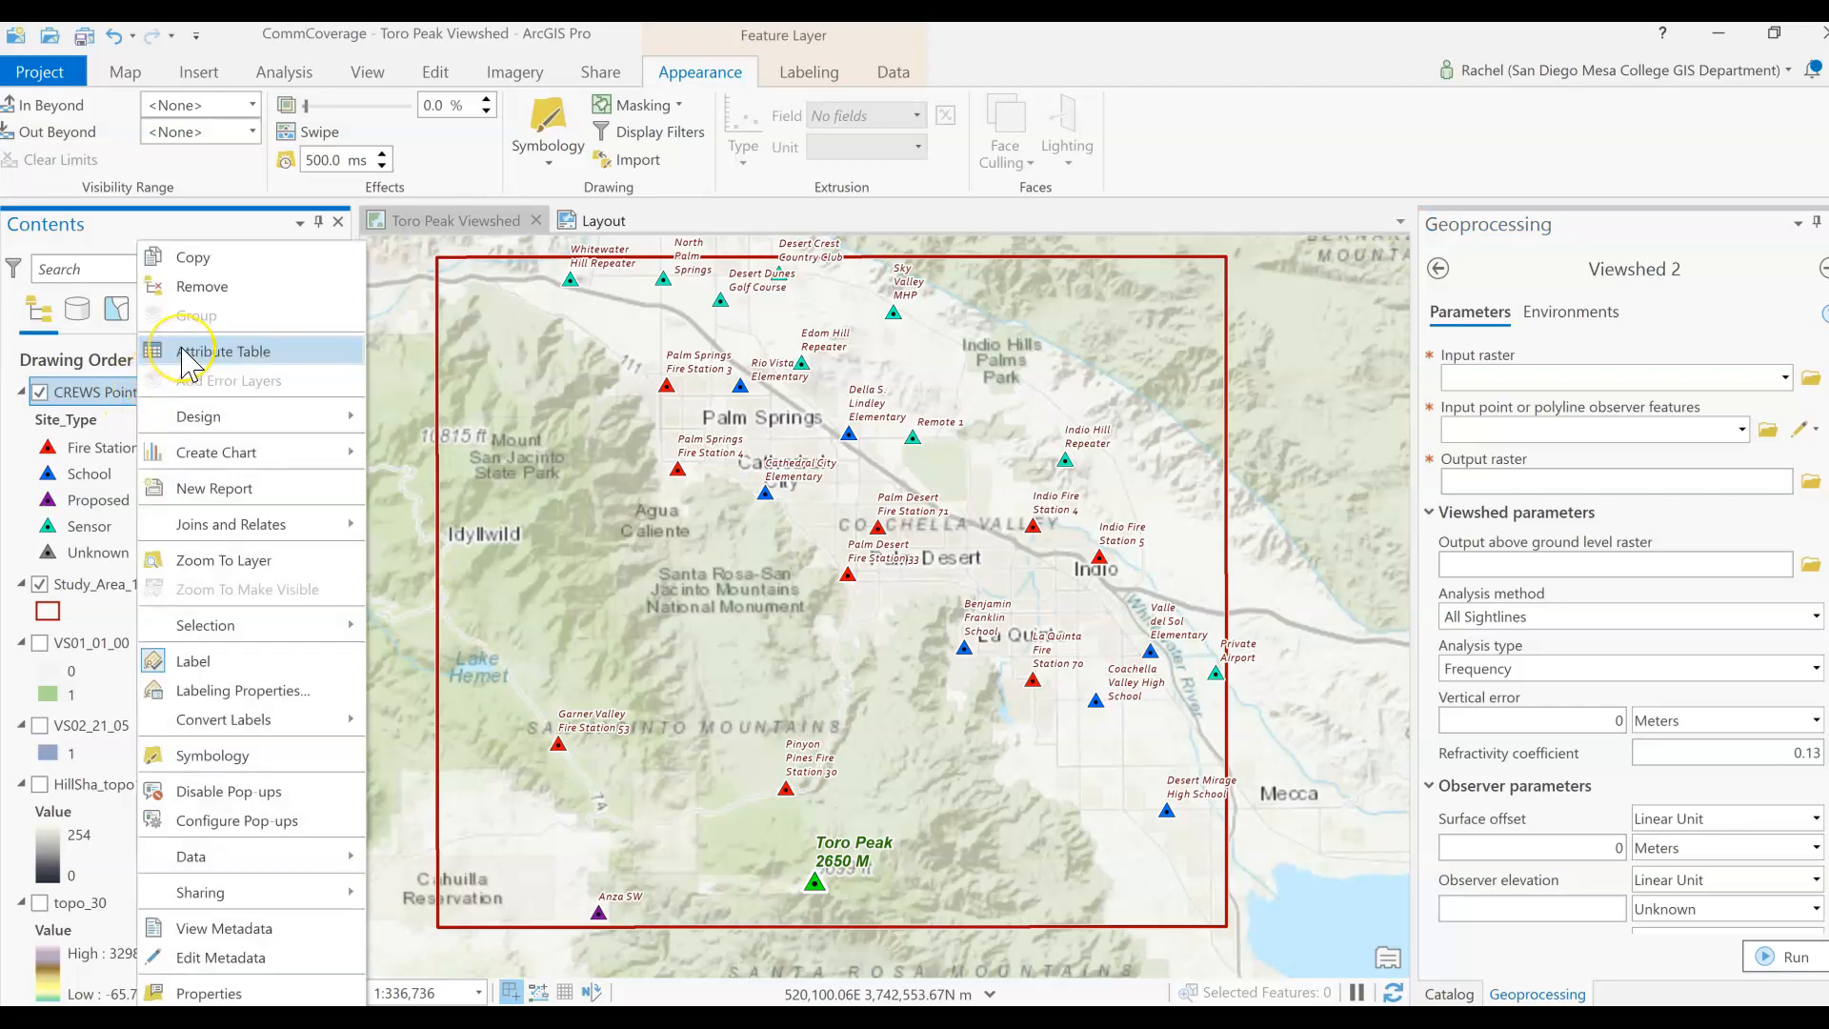
pyautogui.click(183, 353)
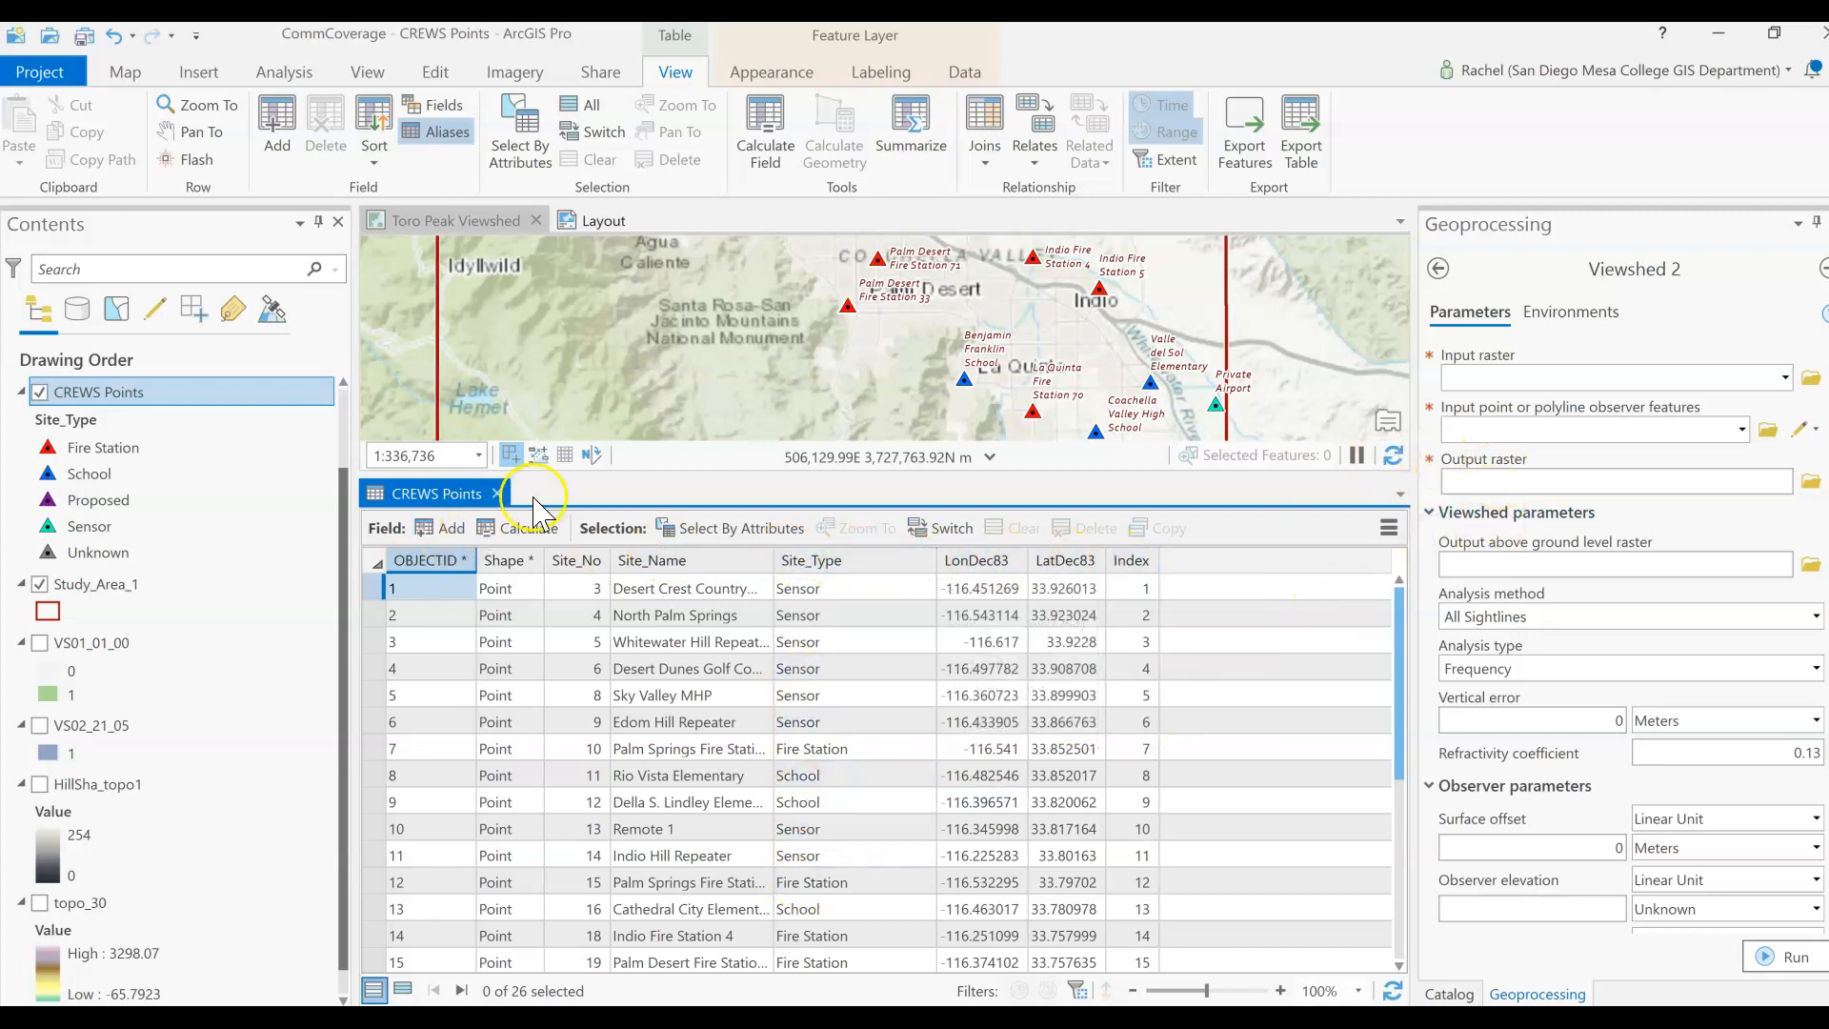
pyautogui.click(497, 494)
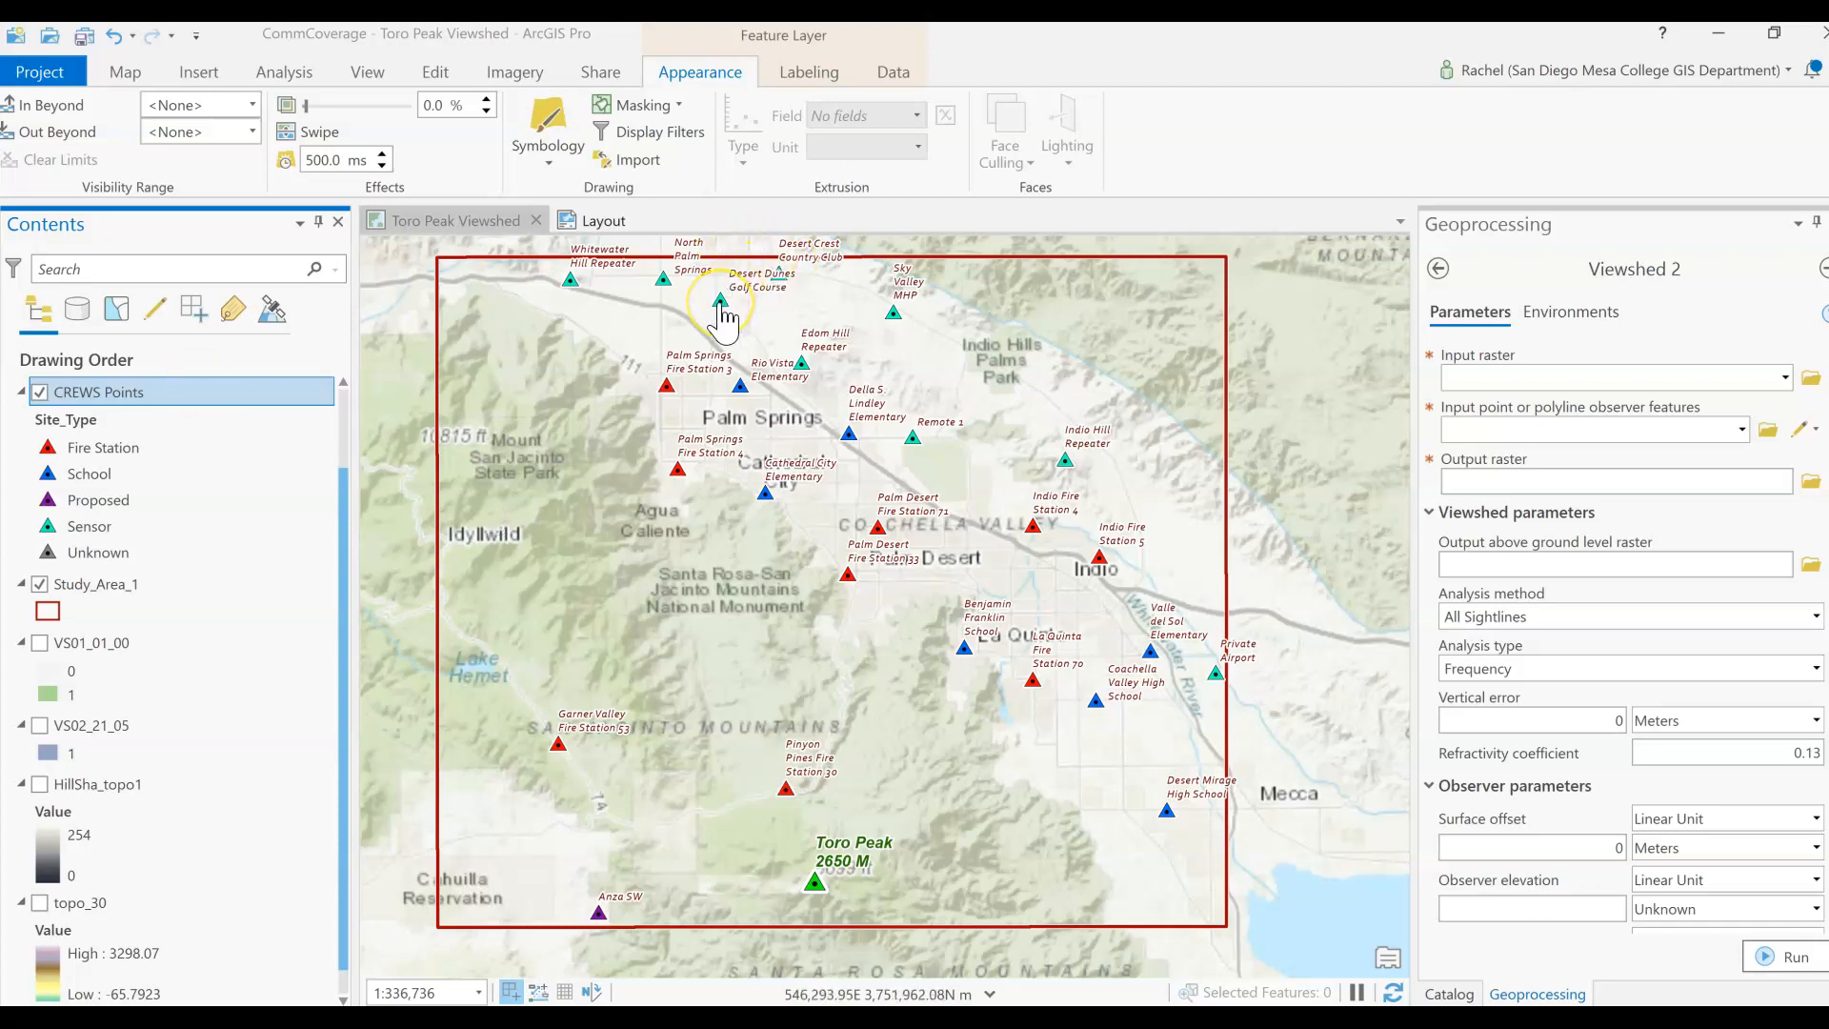
# Step: Look through the Viewshed 2 settings and collapse the observer and viewshed parameter sections
pyautogui.scroll(-8, 1474, 653)
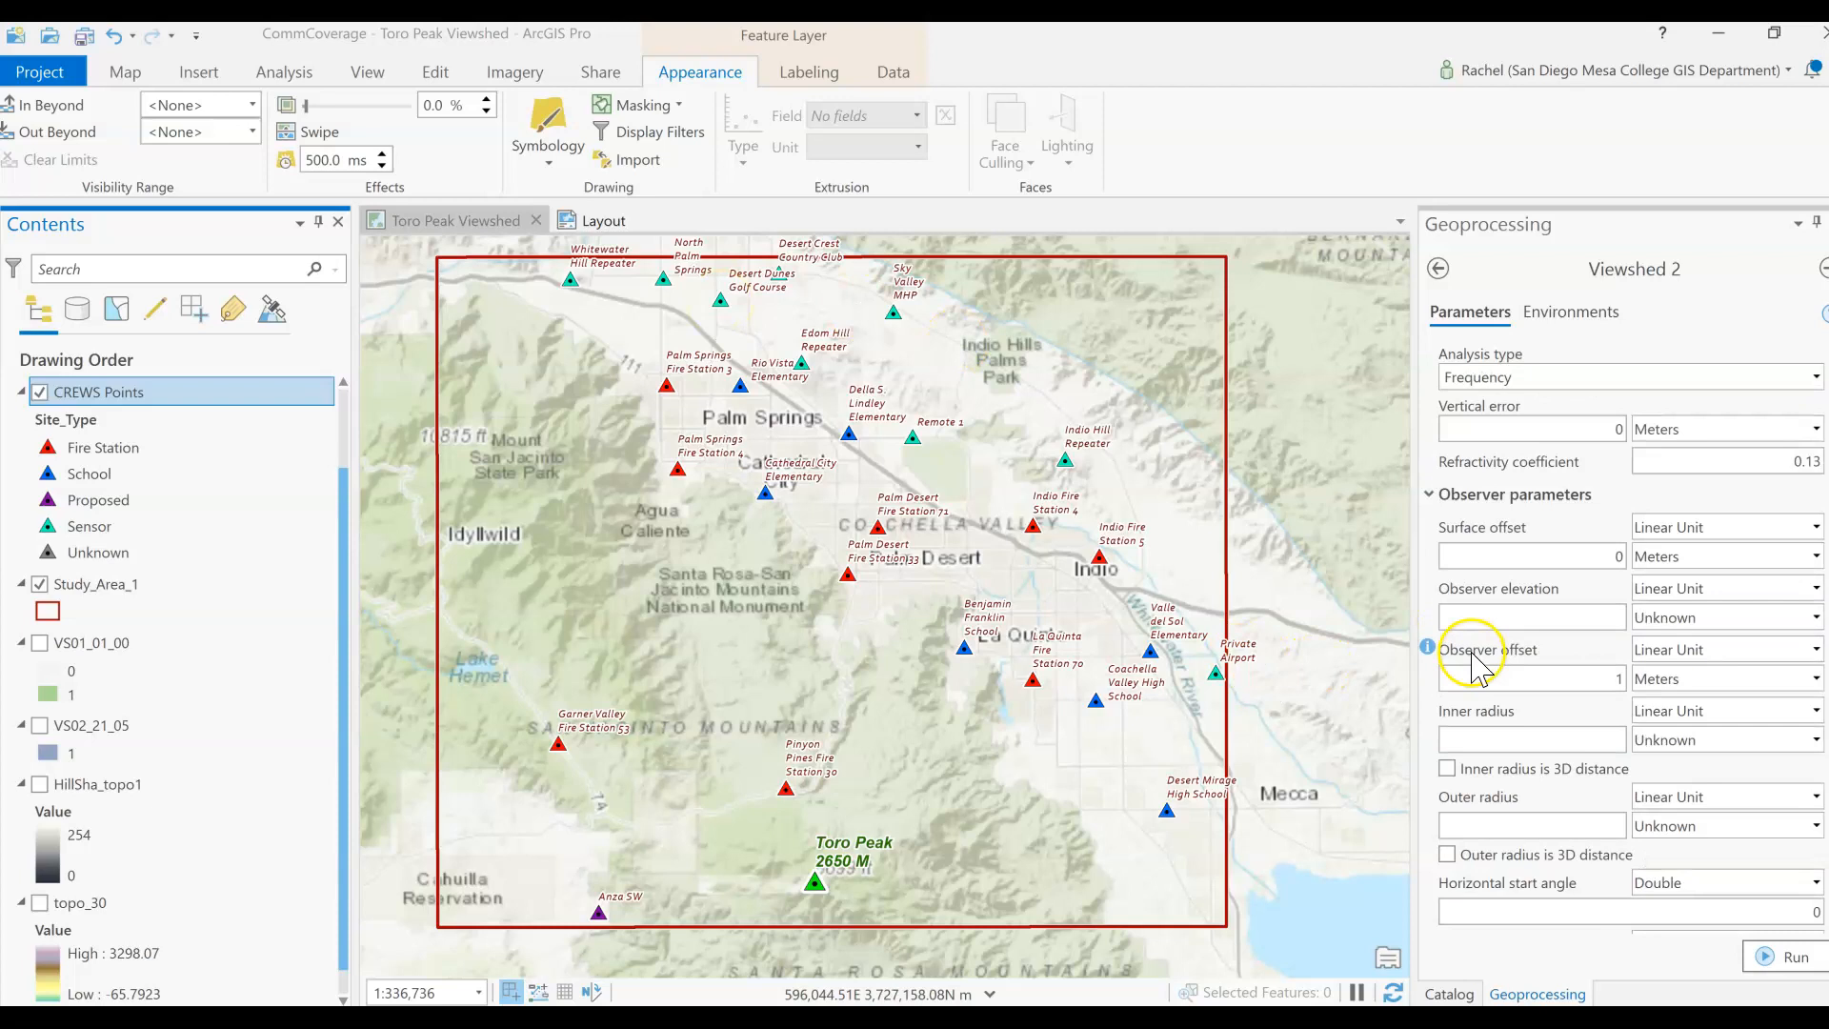
pyautogui.scroll(5, 1474, 652)
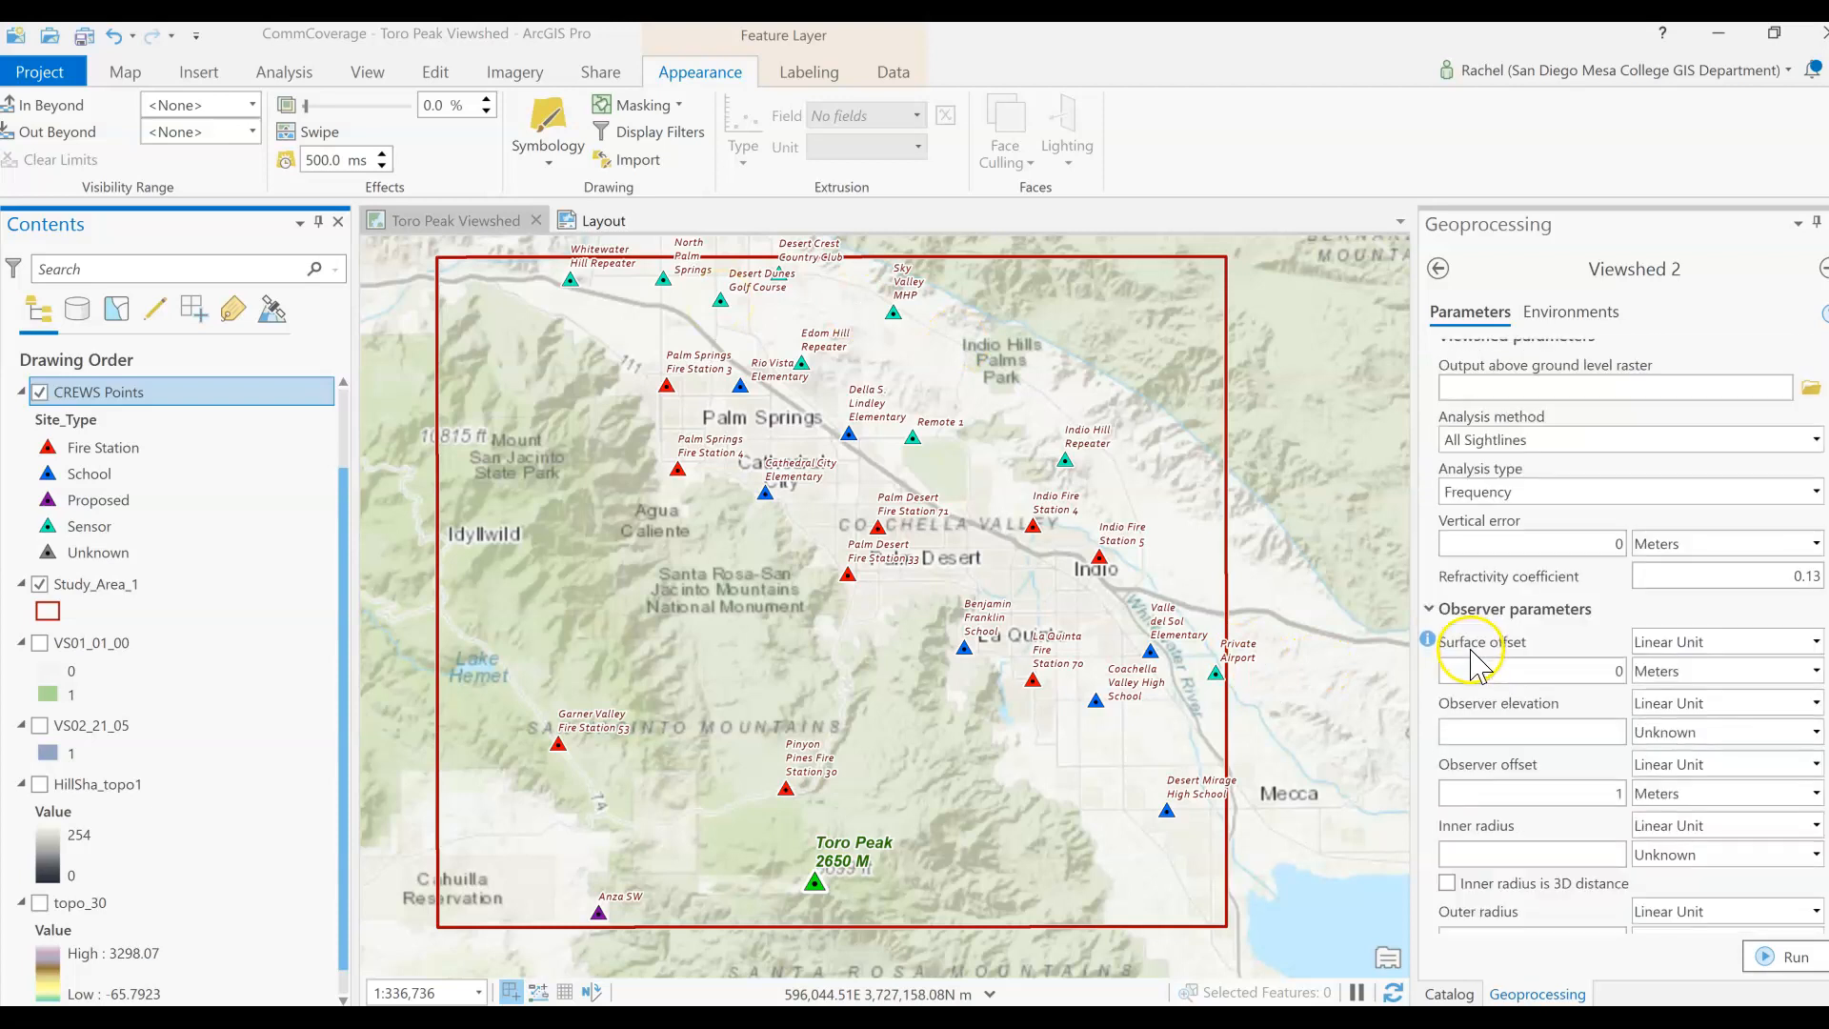
pyautogui.click(1433, 609)
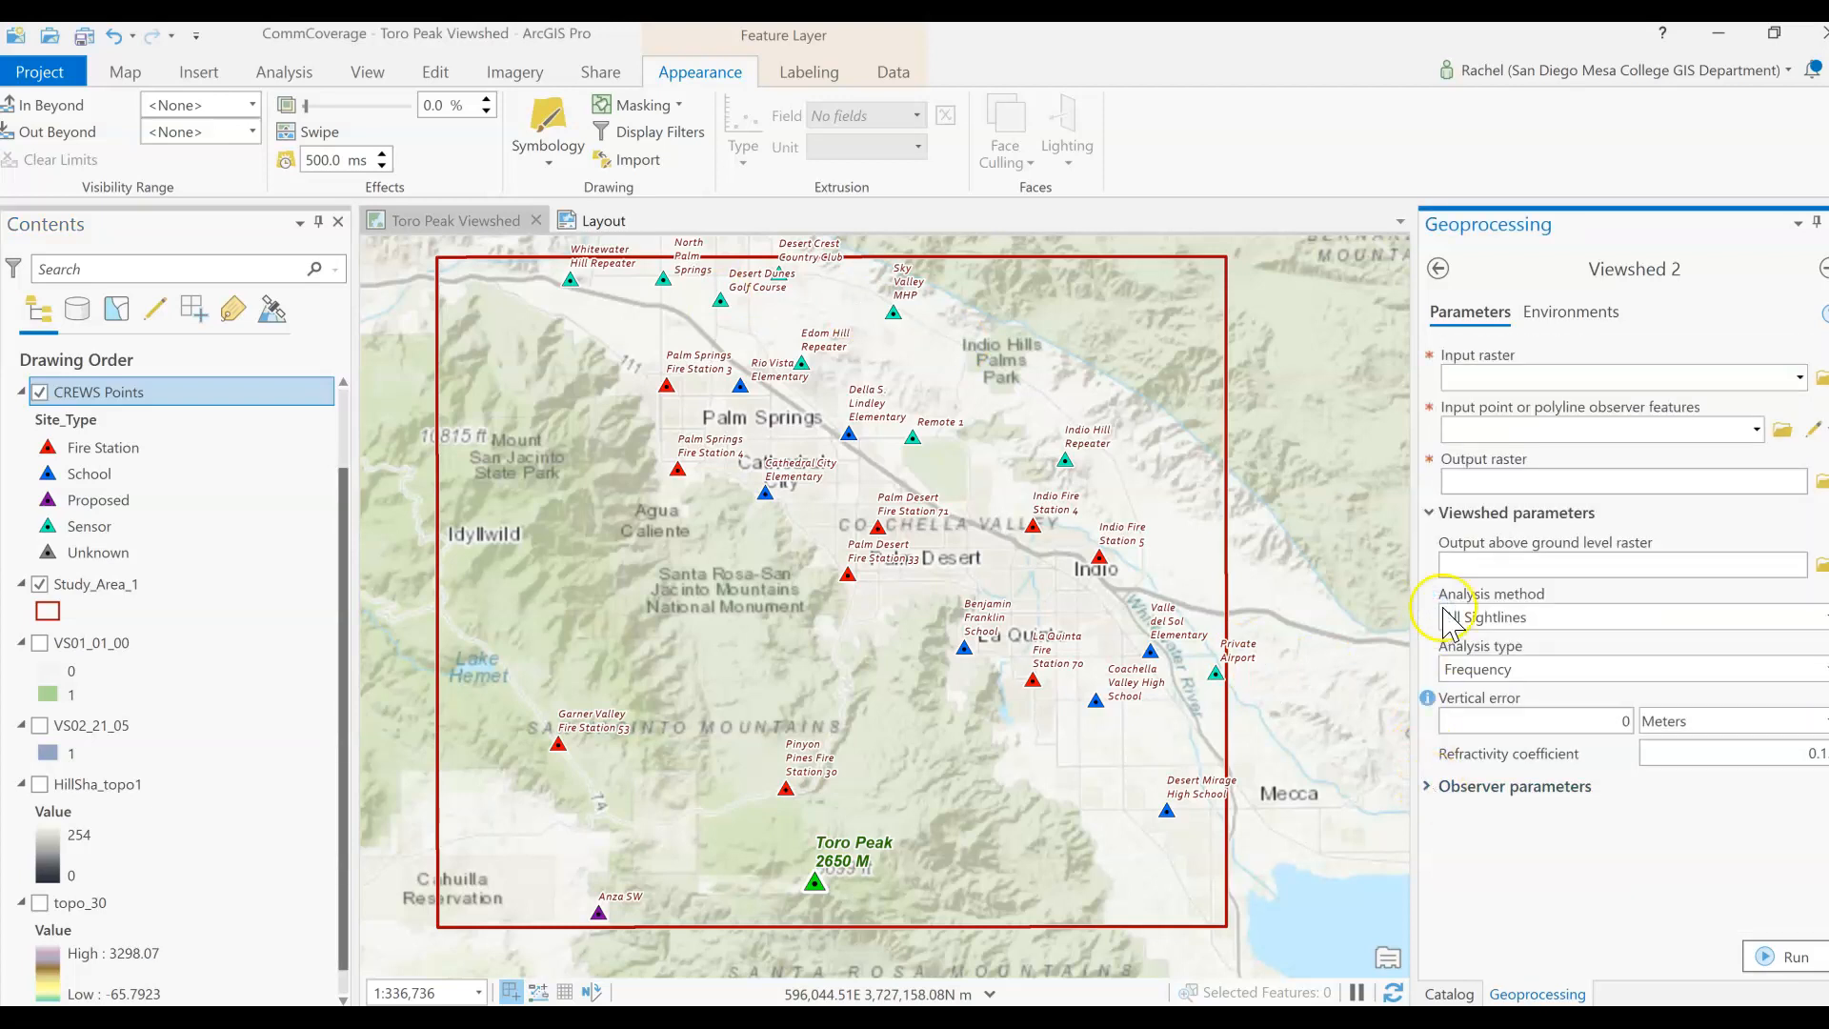
pyautogui.click(1435, 512)
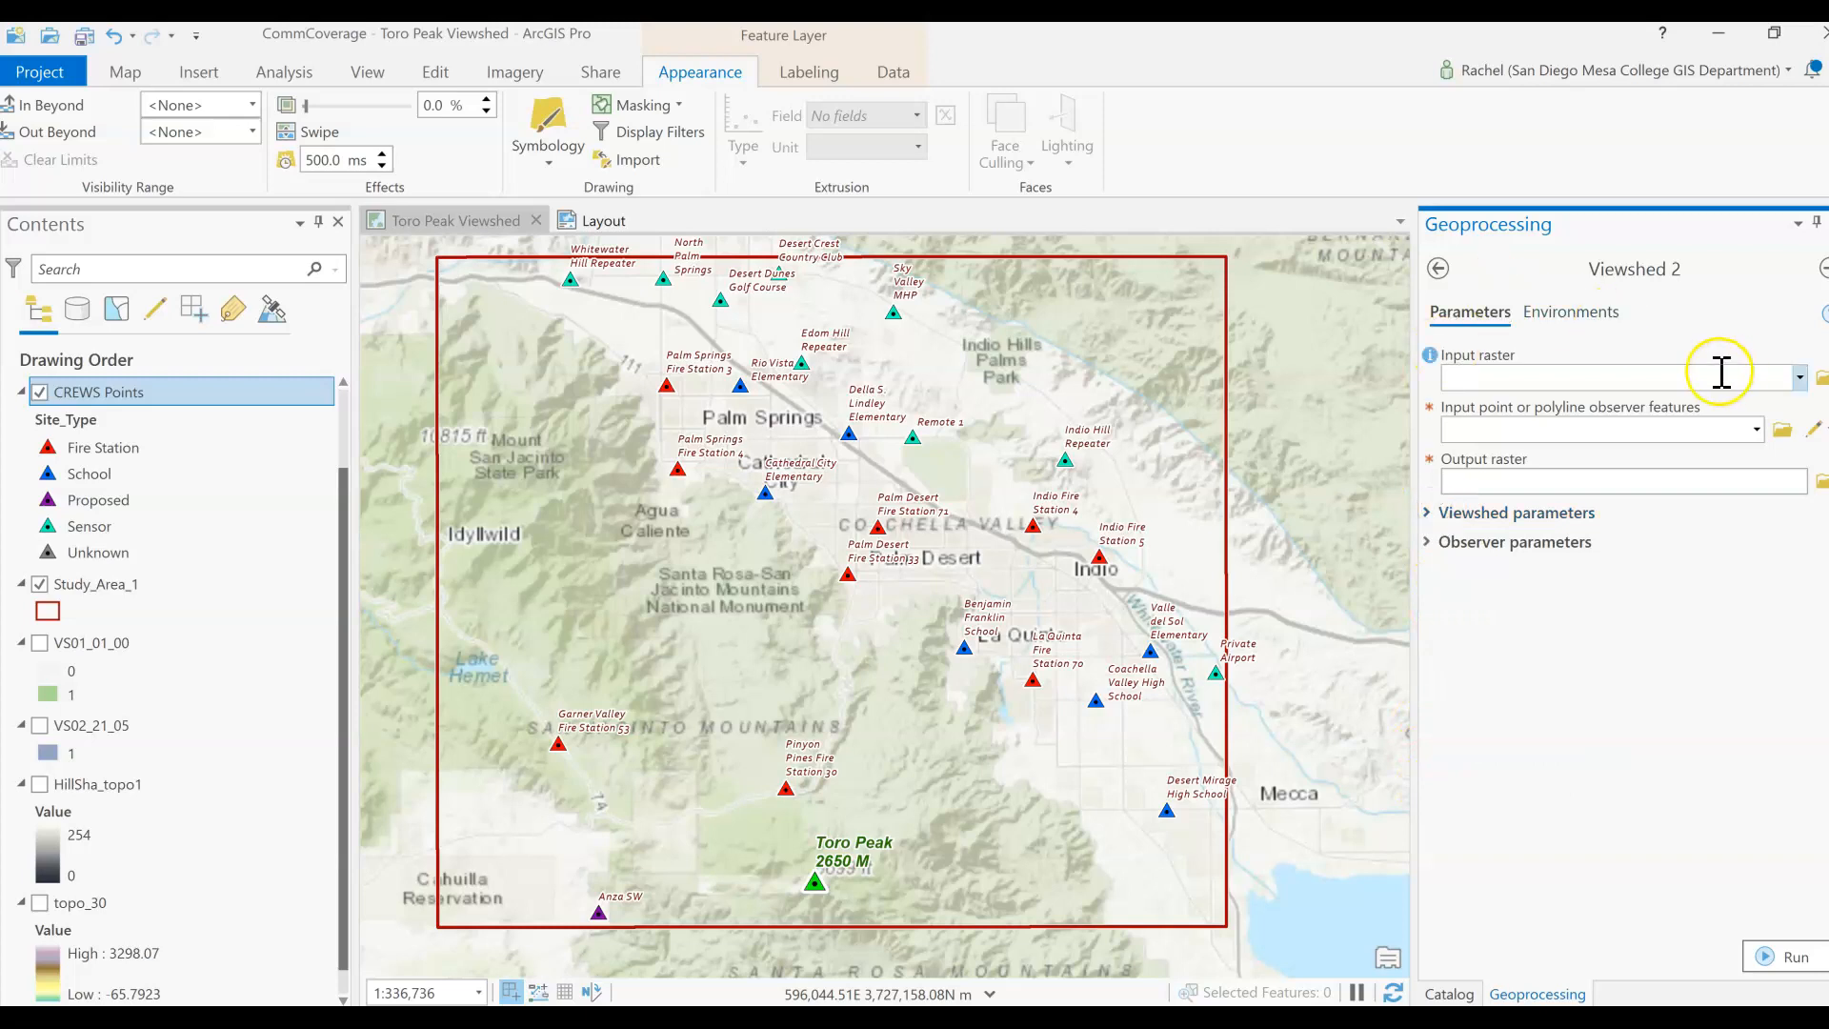
# Step: Set the Viewshed 2 input raster to topo_30 and read the notice attached to that parameter
pyautogui.click(1799, 378)
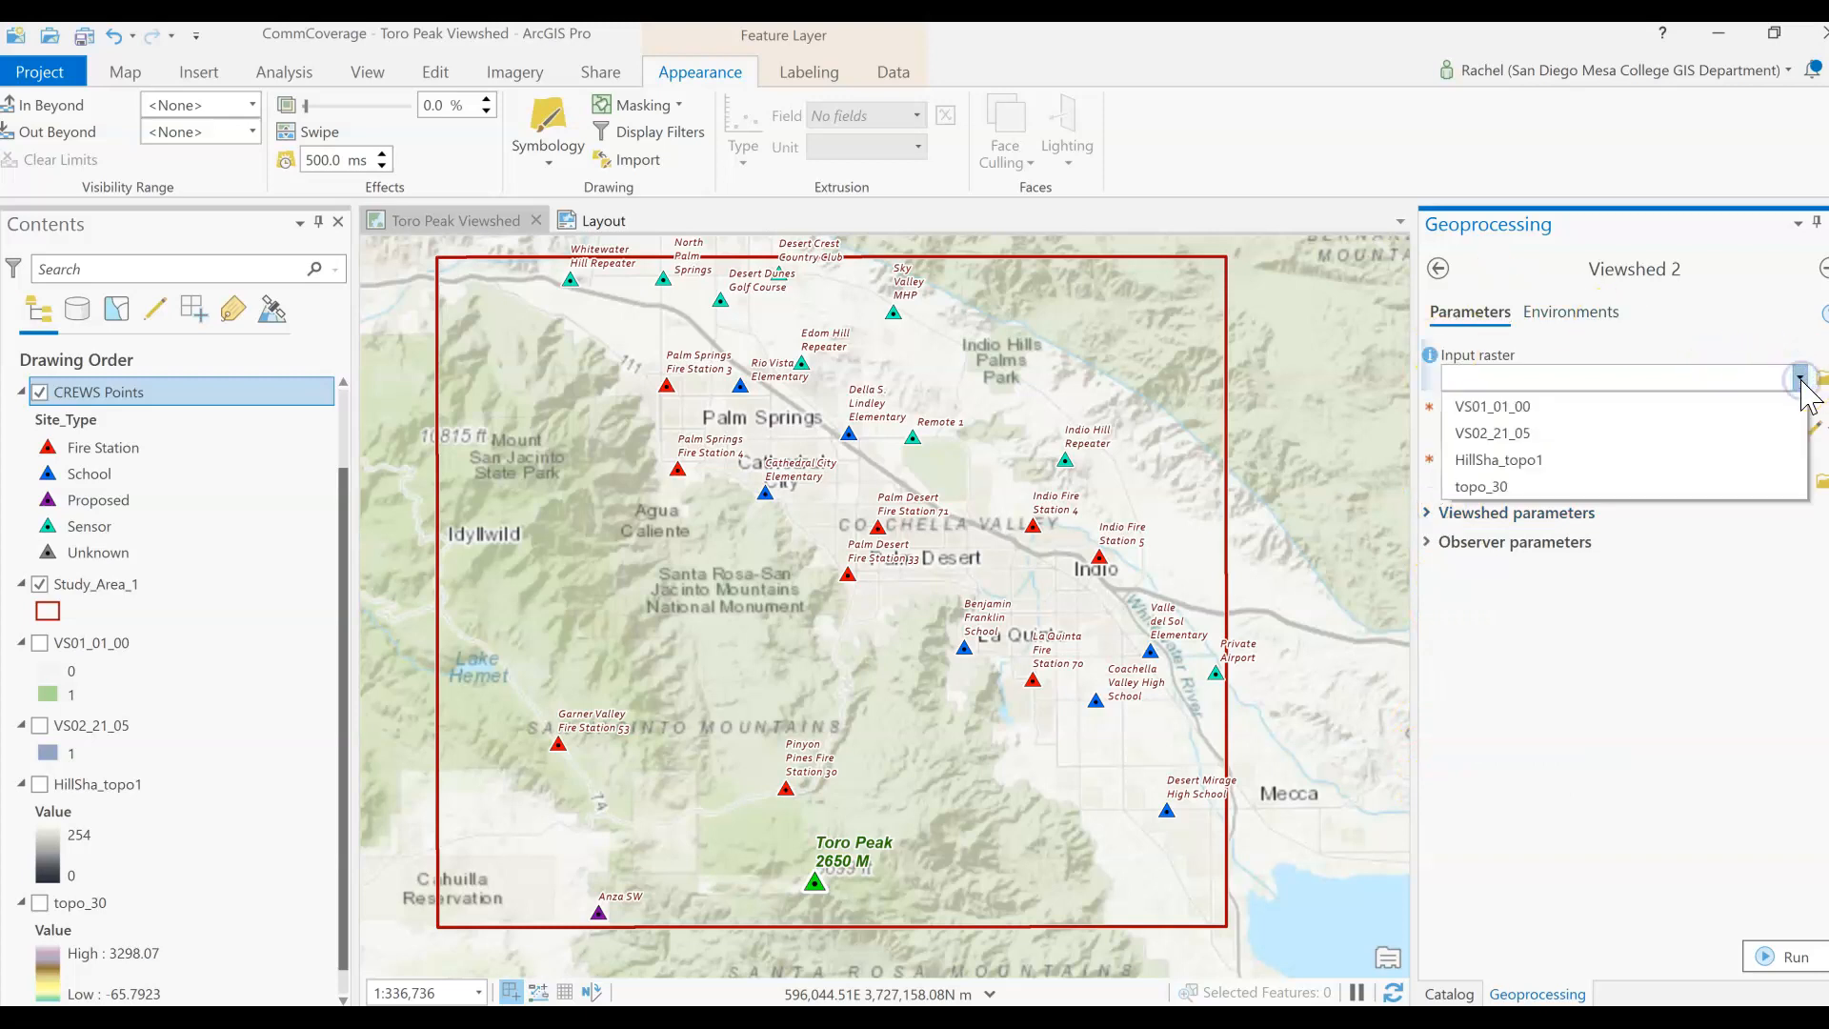
pyautogui.click(1491, 496)
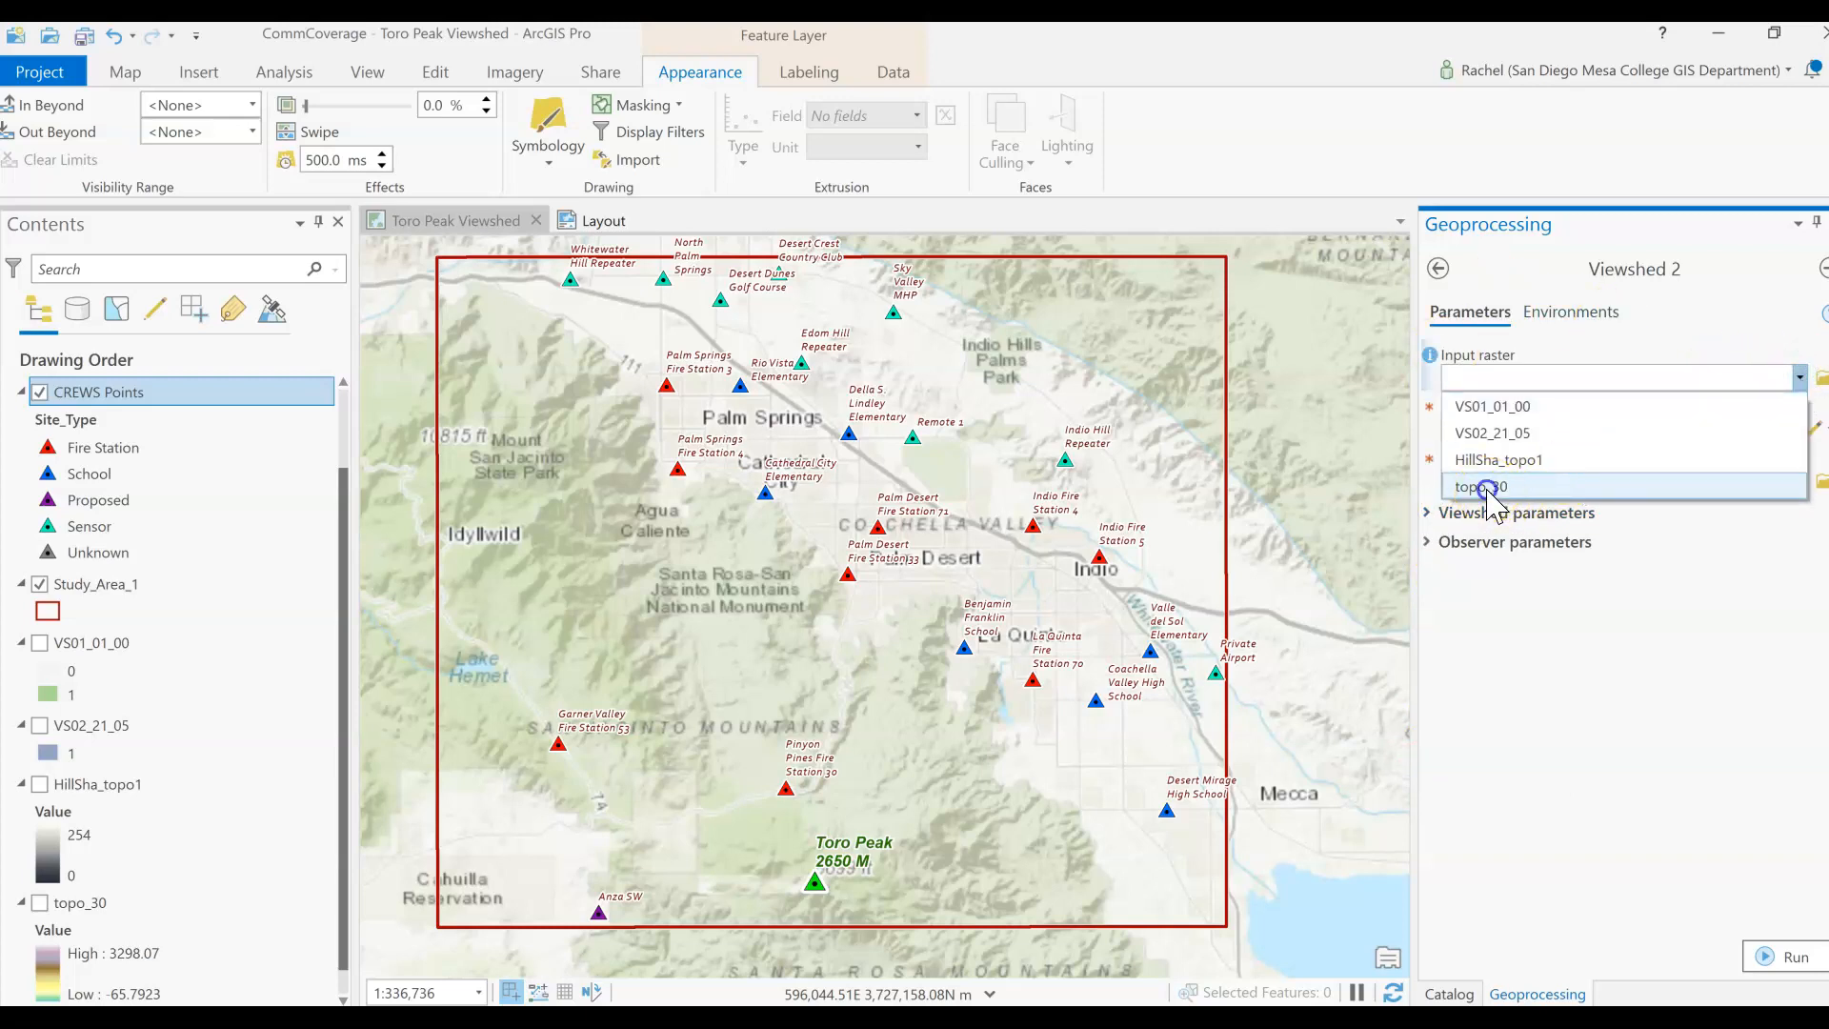
pyautogui.click(1430, 358)
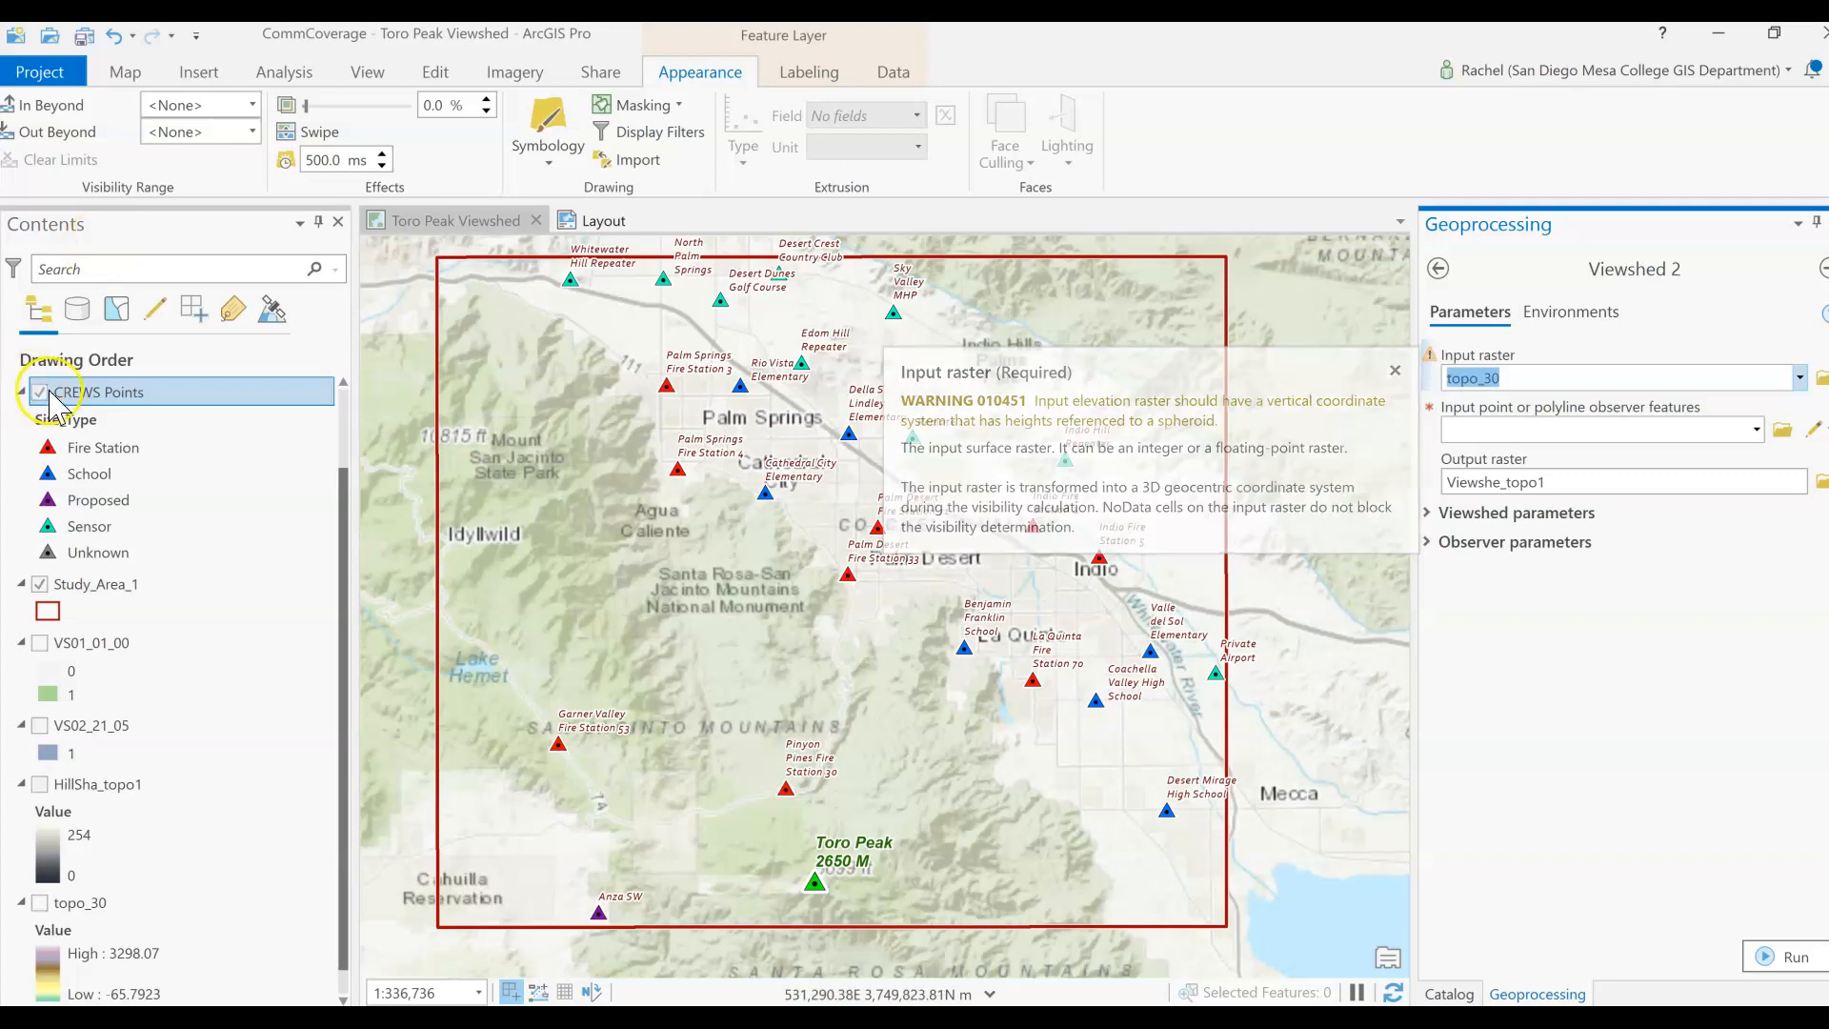
# Step: Inspect the general, elevation, source and spatial reference properties of the CREWS Points layer
pyautogui.rightClick(86, 391)
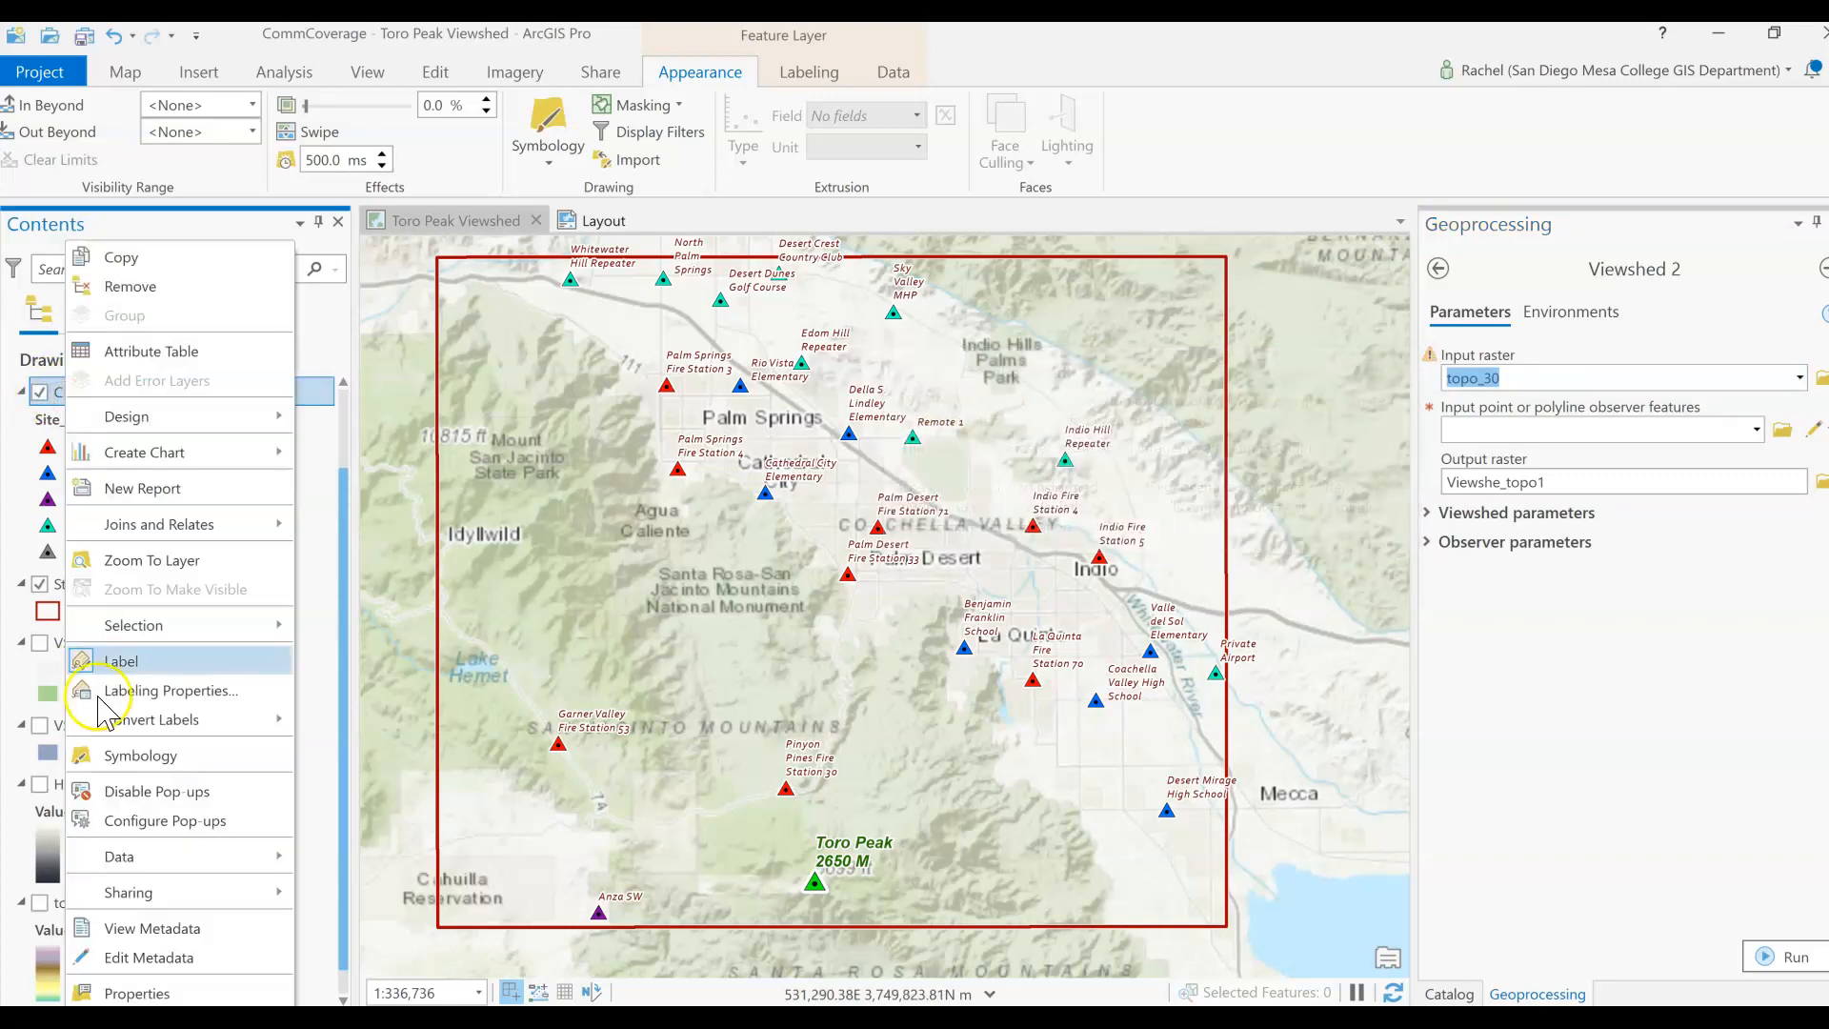
pyautogui.click(133, 993)
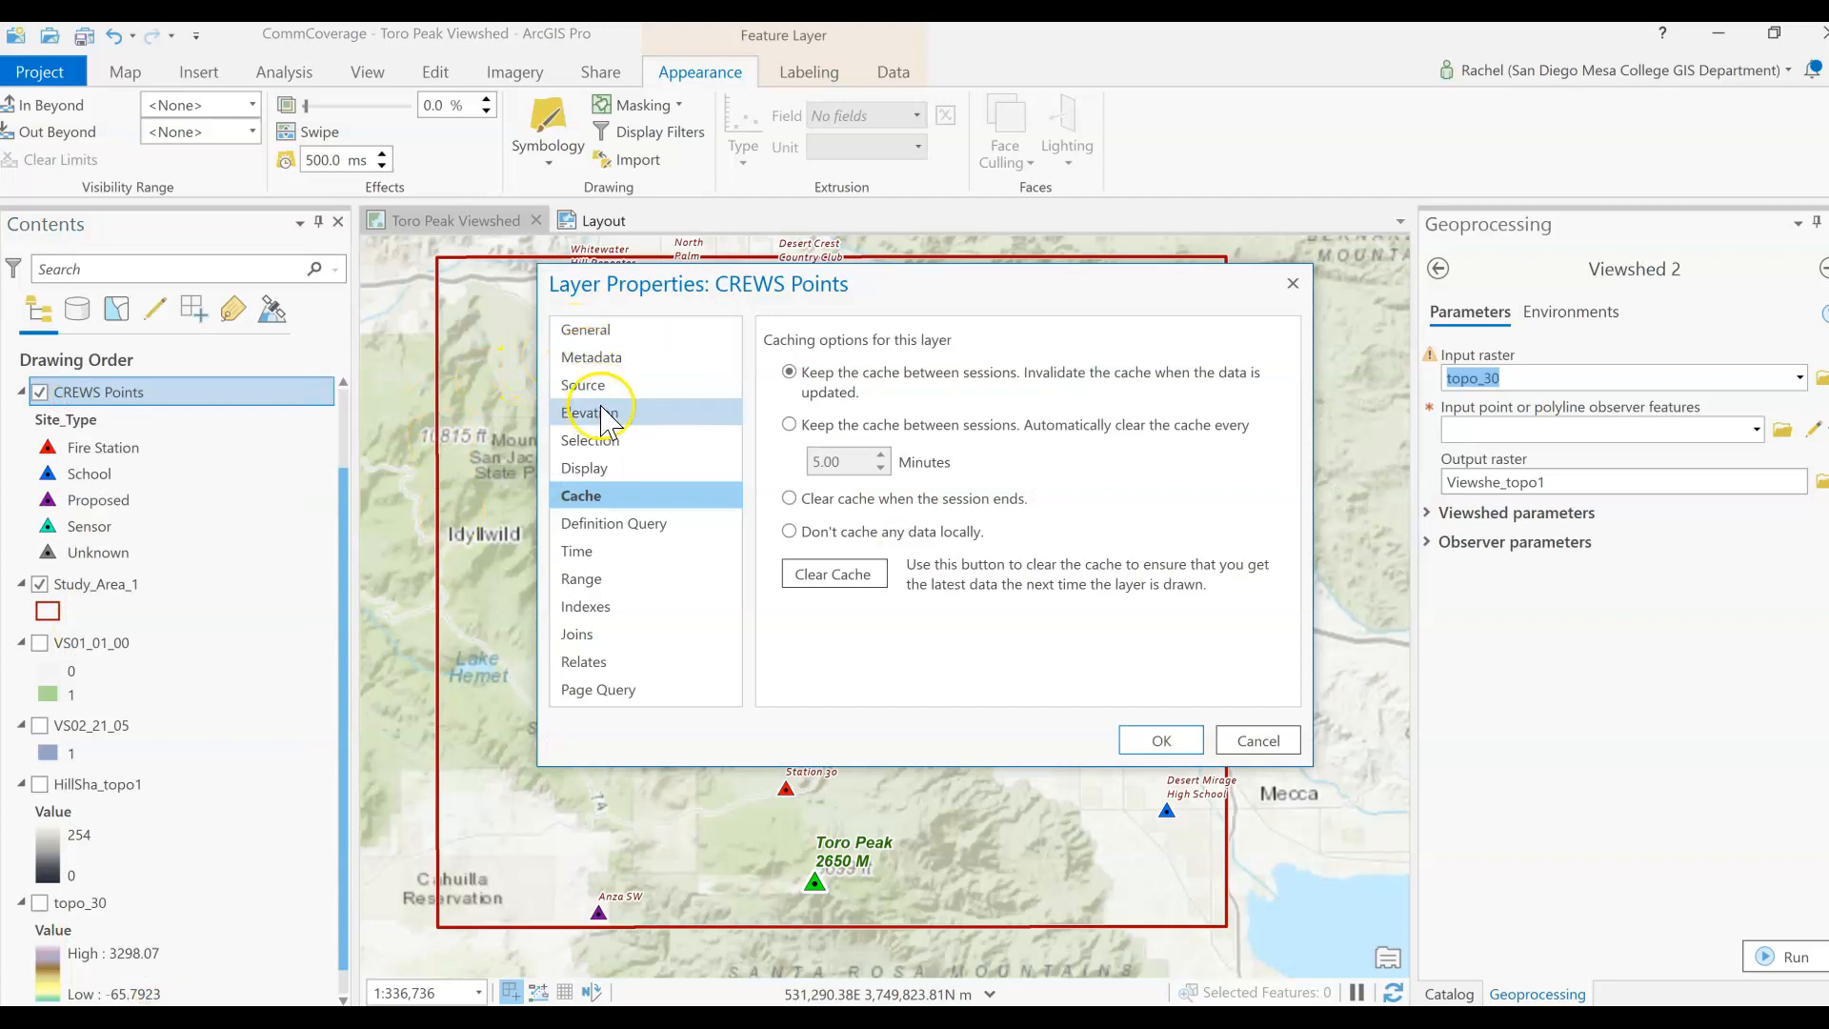
pyautogui.click(588, 331)
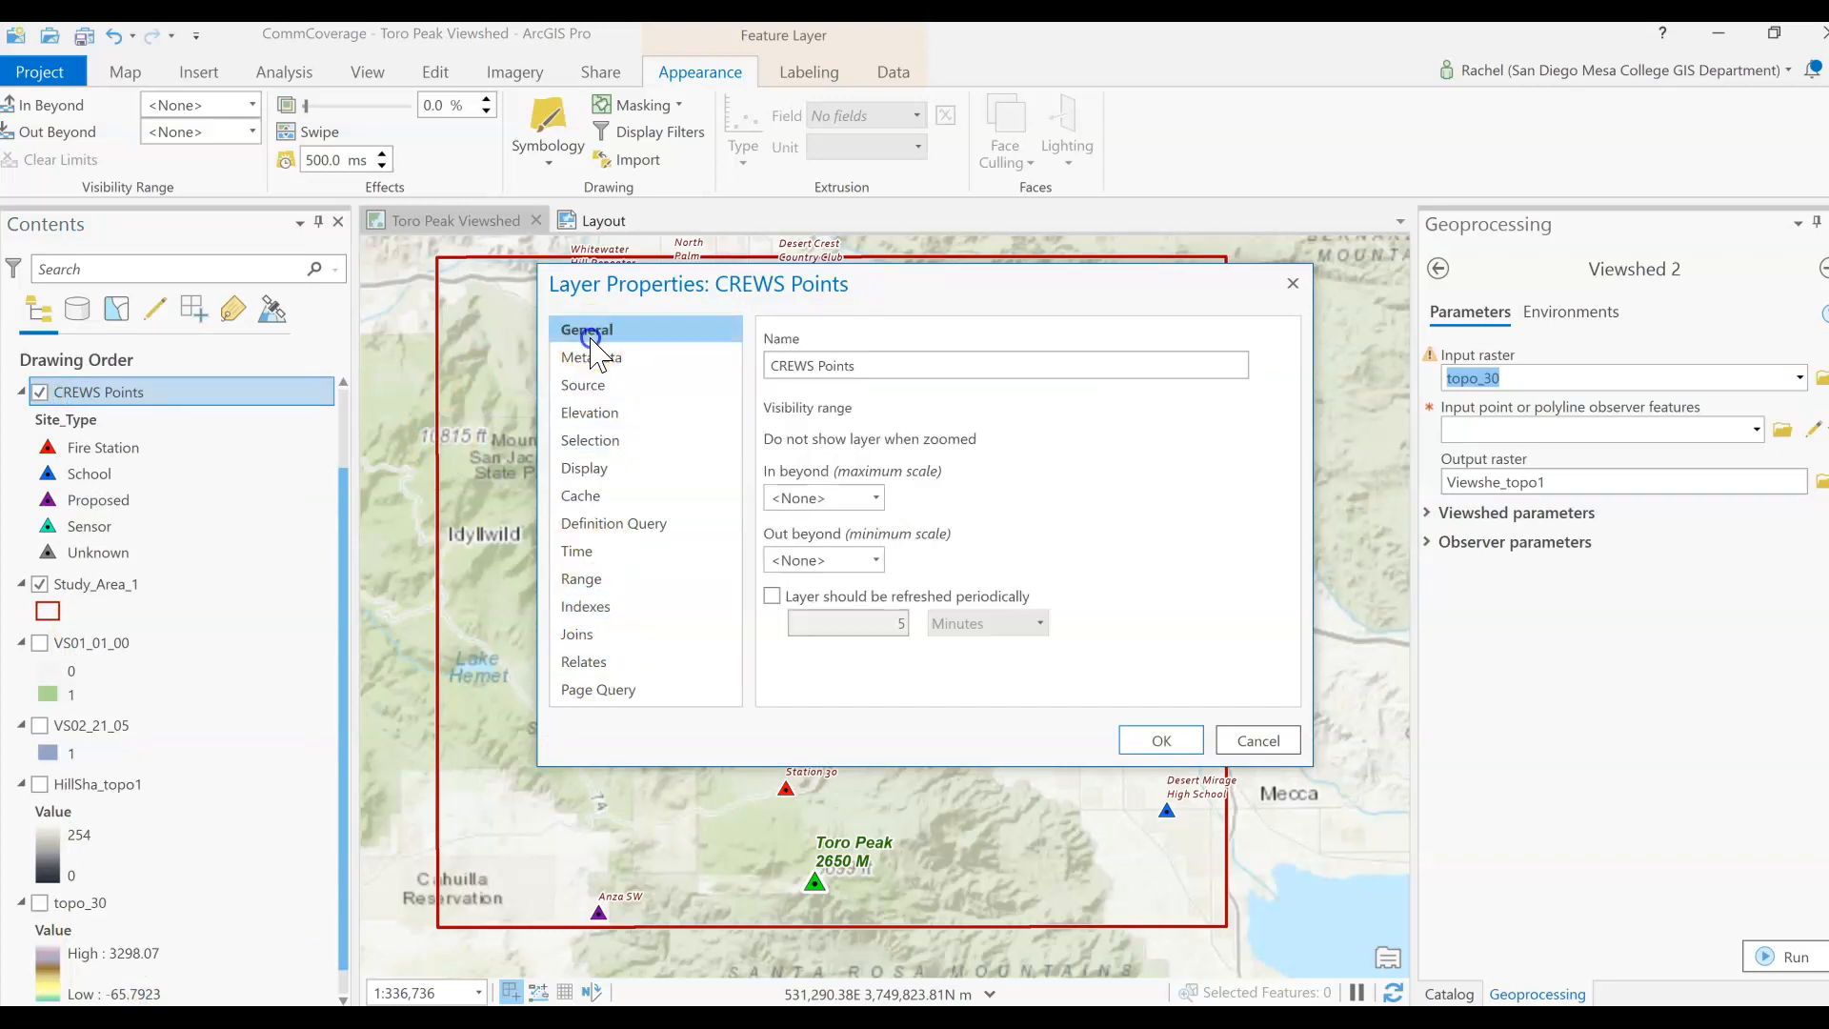
pyautogui.click(597, 415)
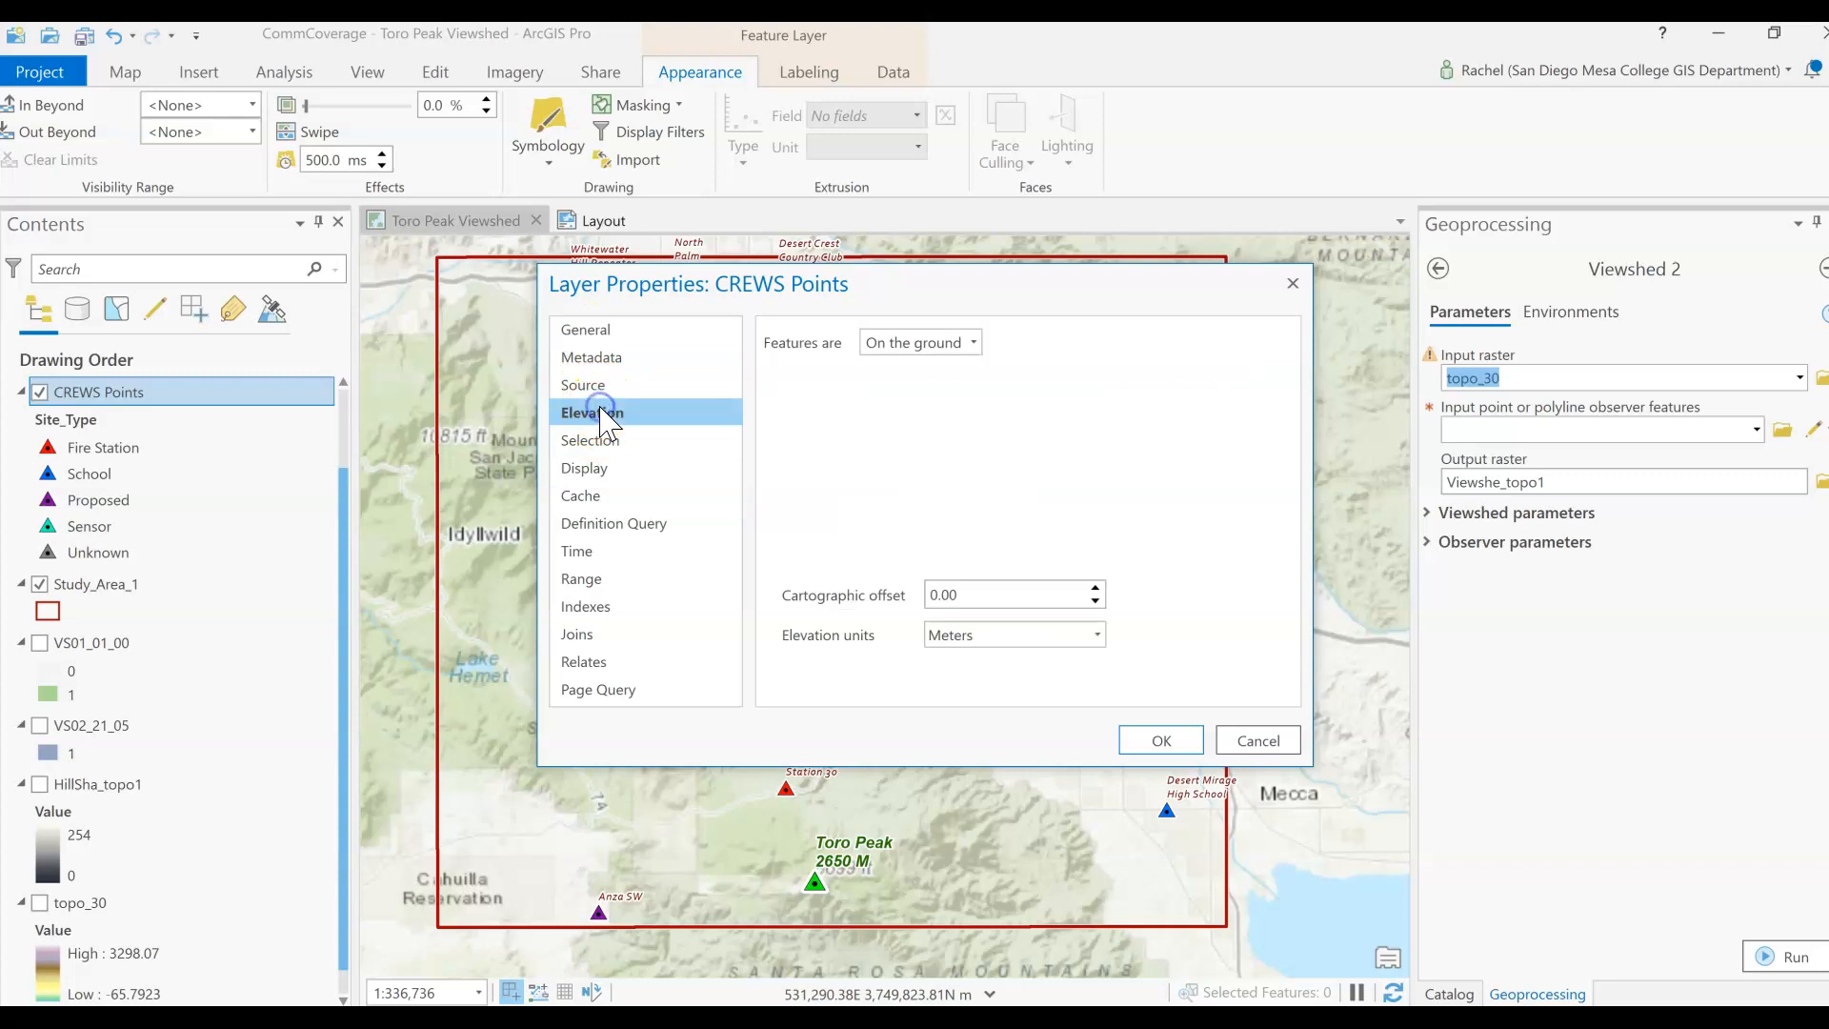
pyautogui.click(602, 386)
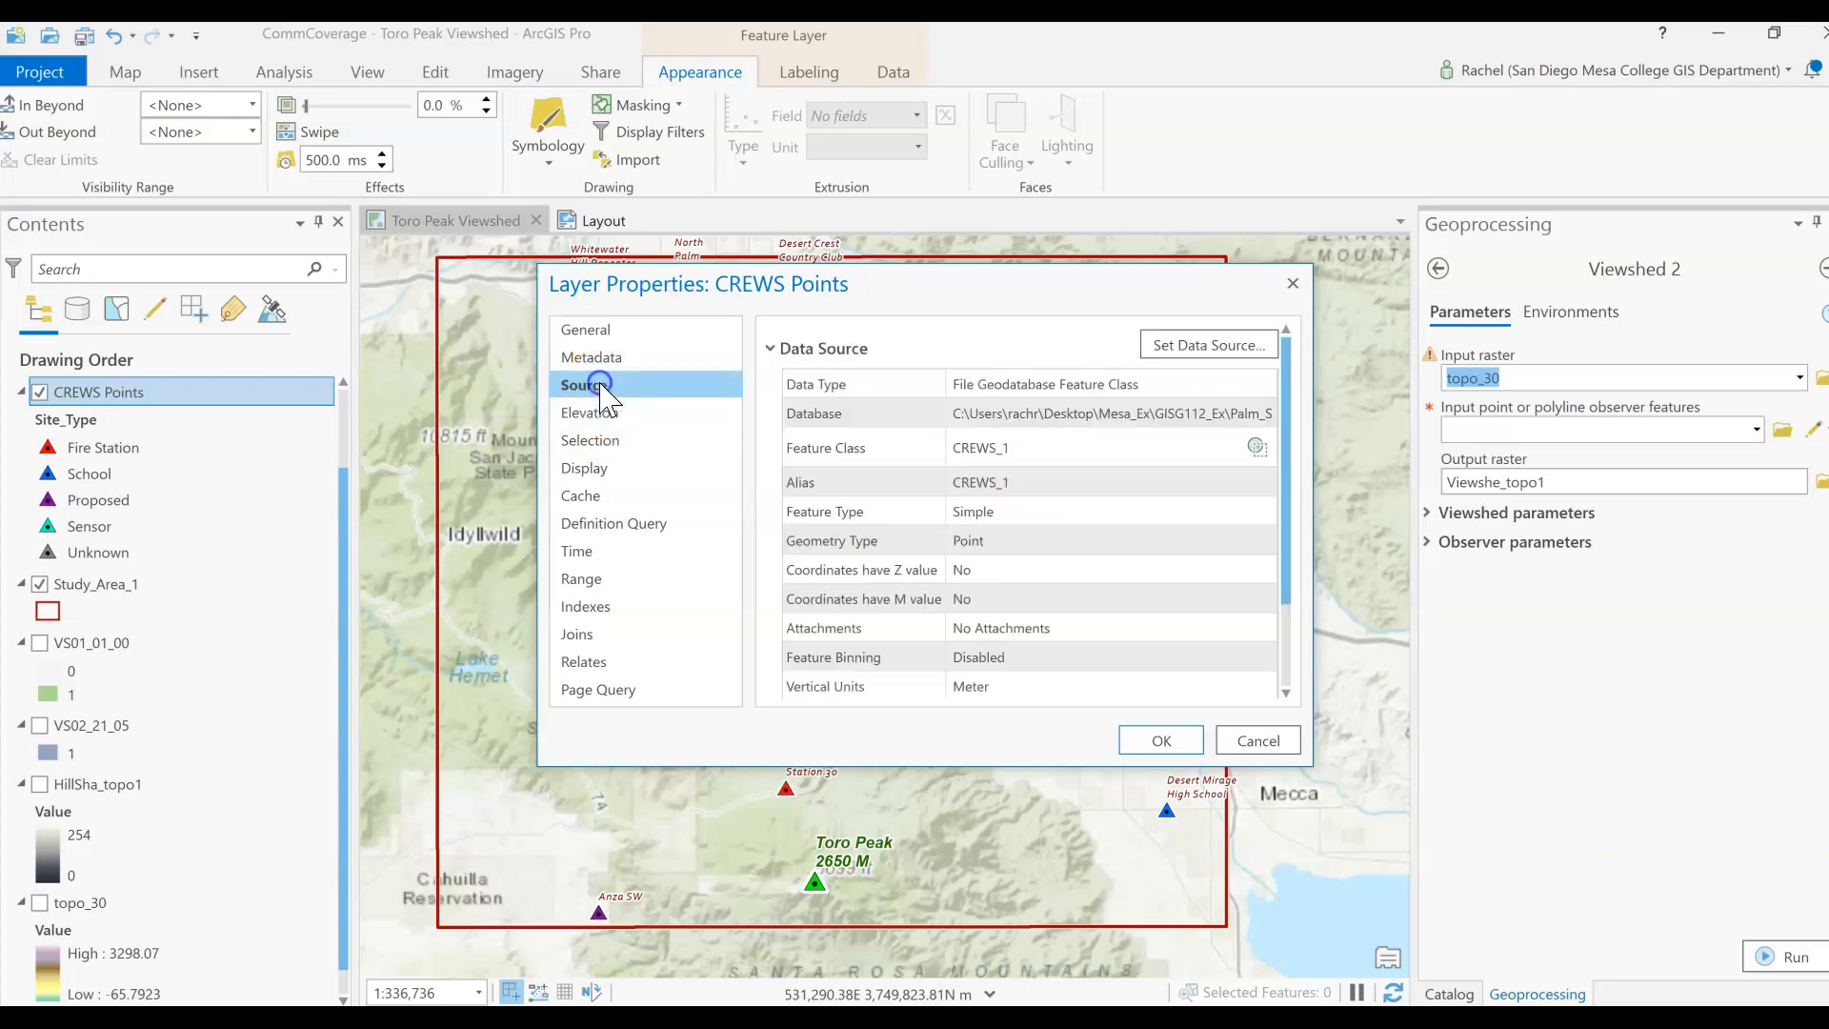
pyautogui.scroll(-2, 1045, 519)
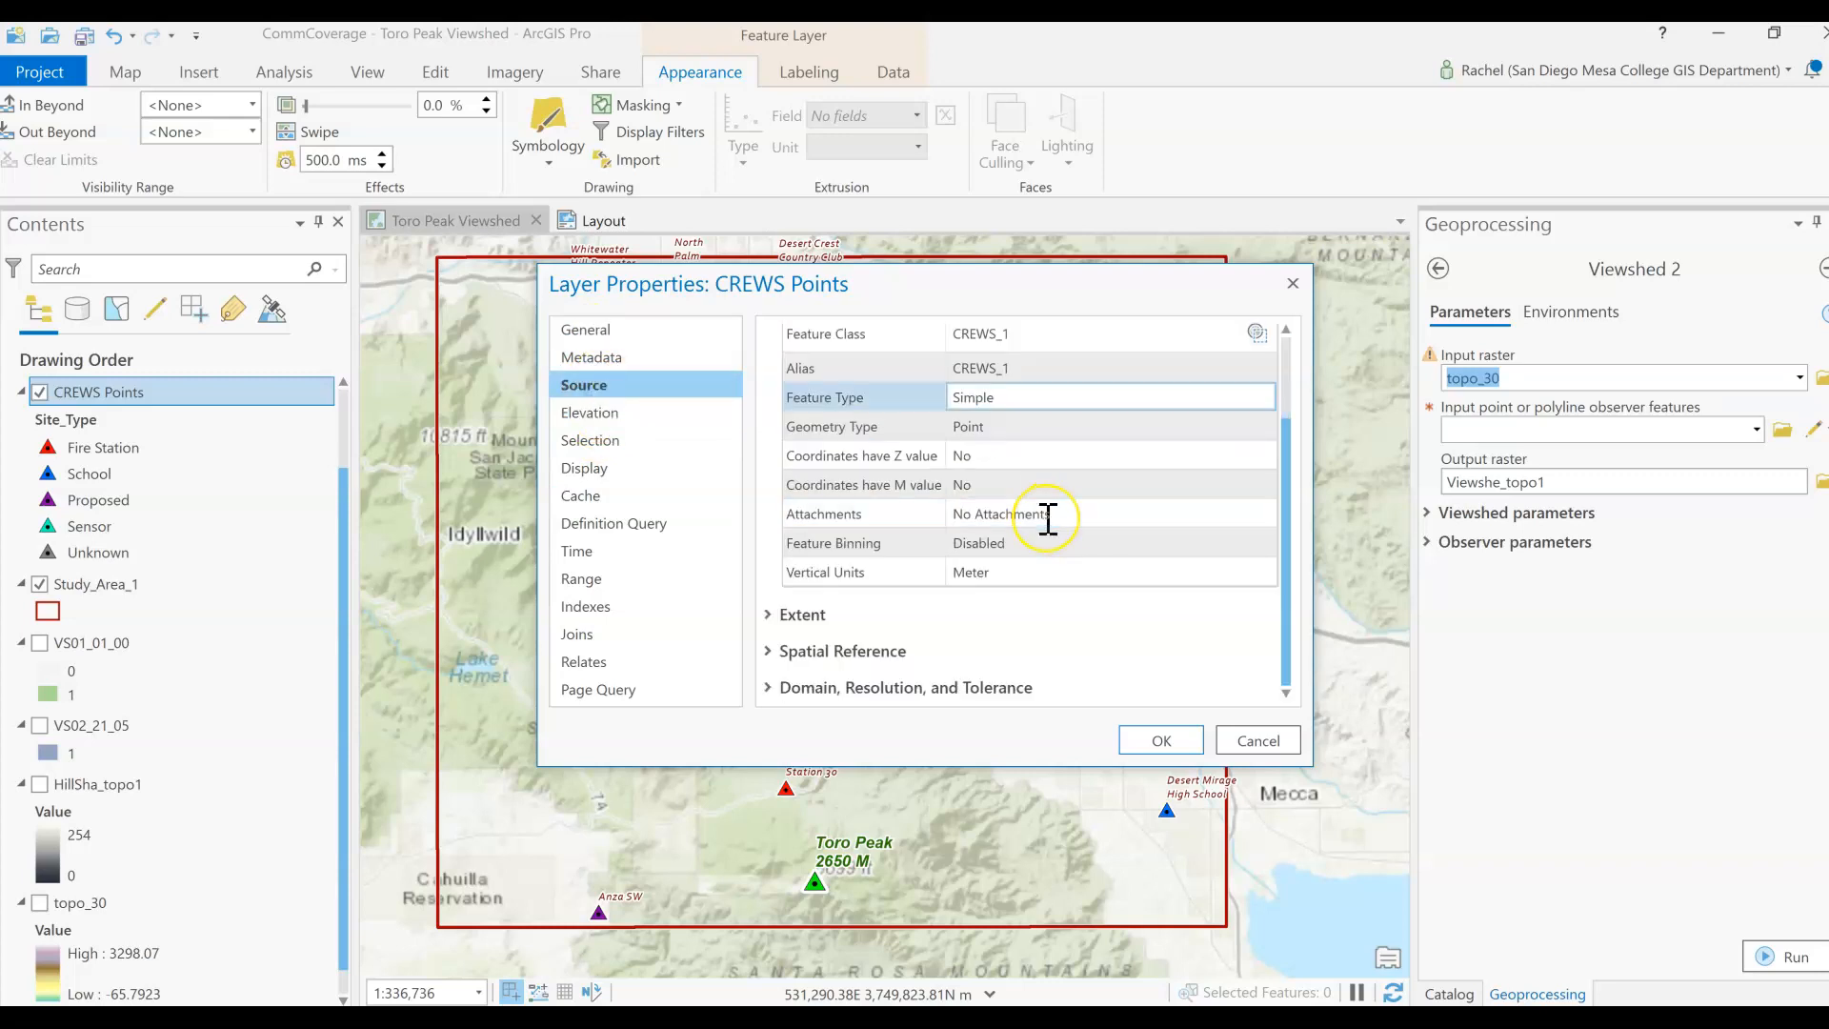
pyautogui.click(769, 655)
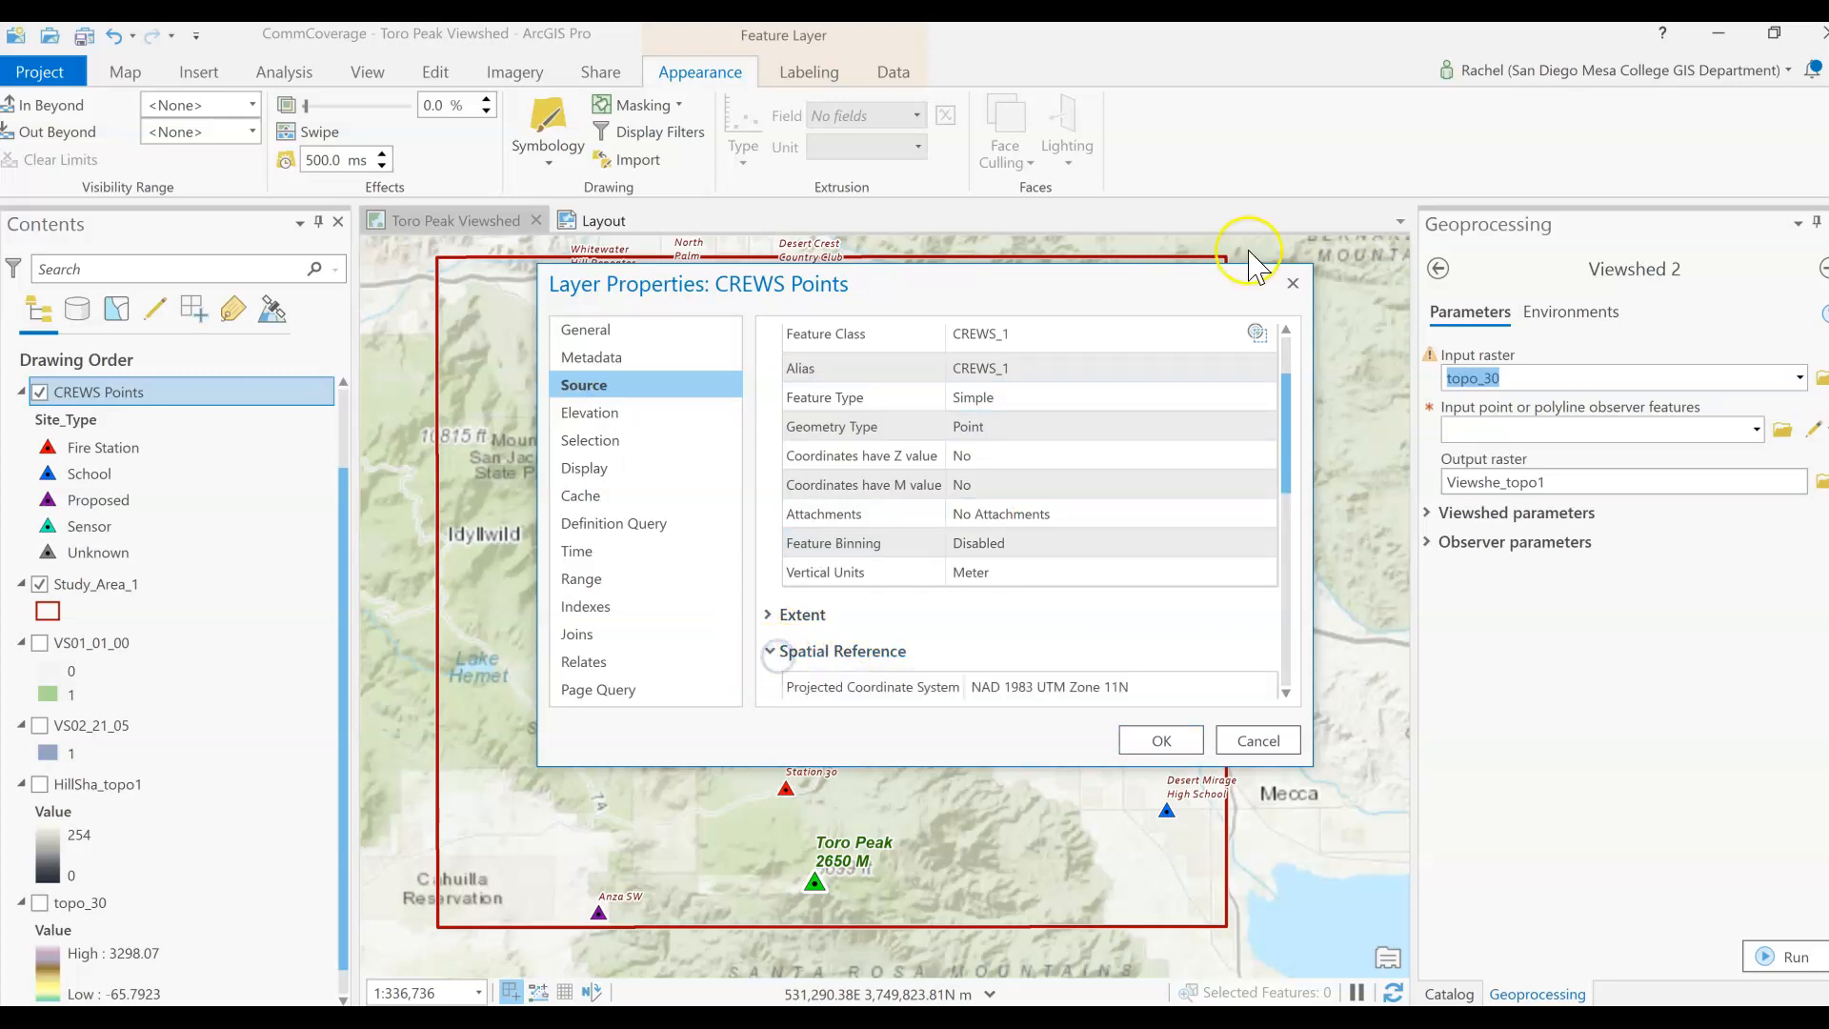
pyautogui.click(1292, 283)
# Step: Set the vertical coordinate system of the Viewshed 2 output environment to NAVD88 (height) (ftUS)
pyautogui.click(1547, 314)
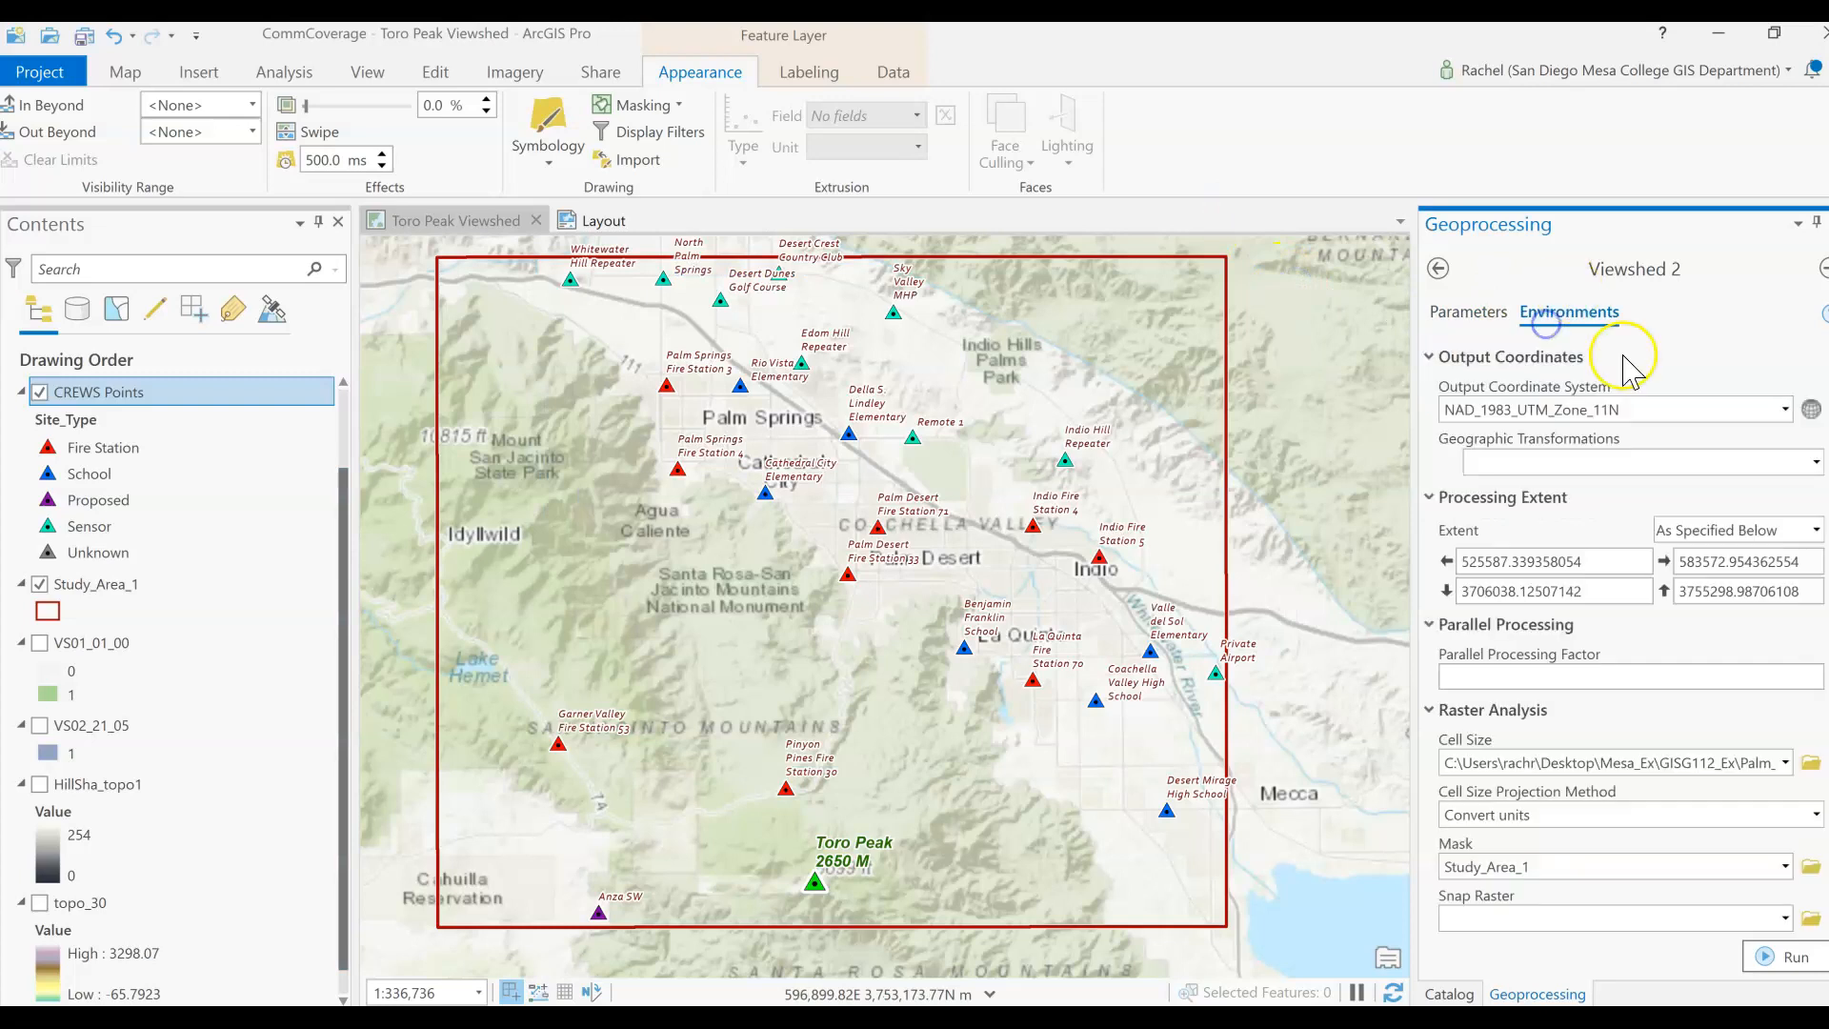
pyautogui.click(1810, 409)
pyautogui.click(1086, 351)
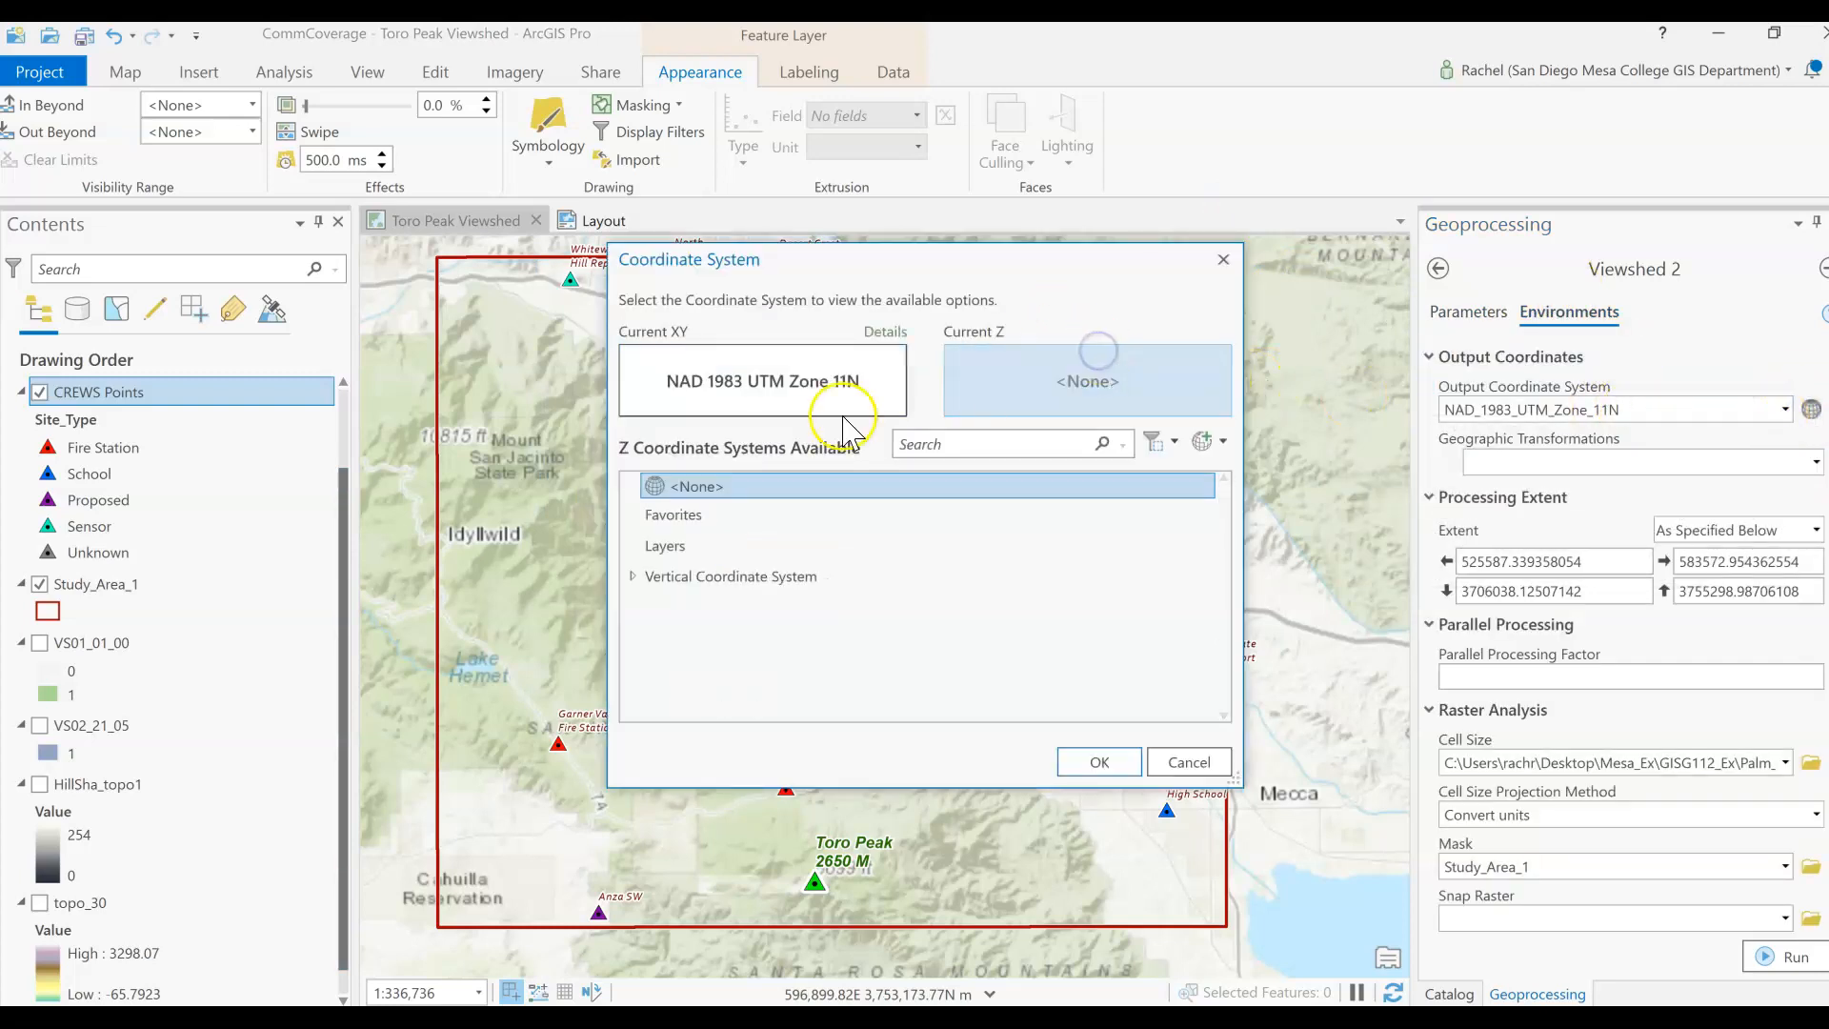
pyautogui.click(1022, 439)
pyautogui.write('navd88')
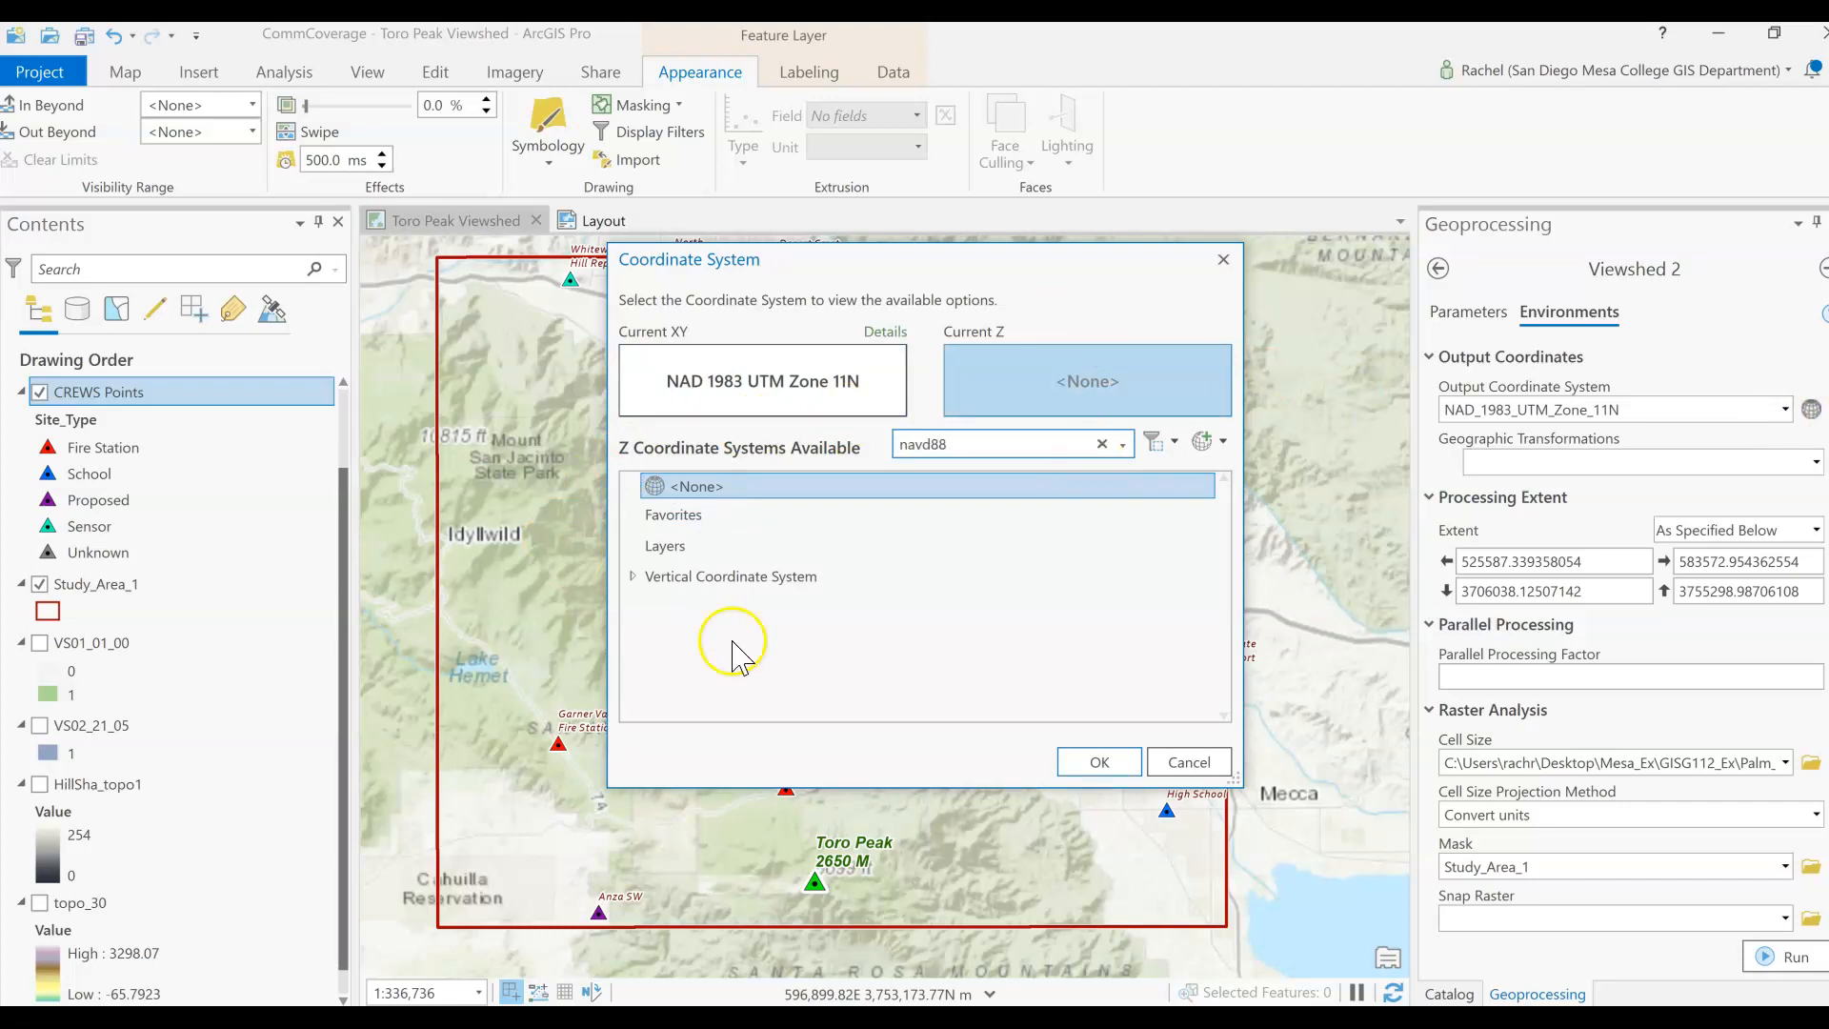
pyautogui.click(631, 576)
pyautogui.click(651, 606)
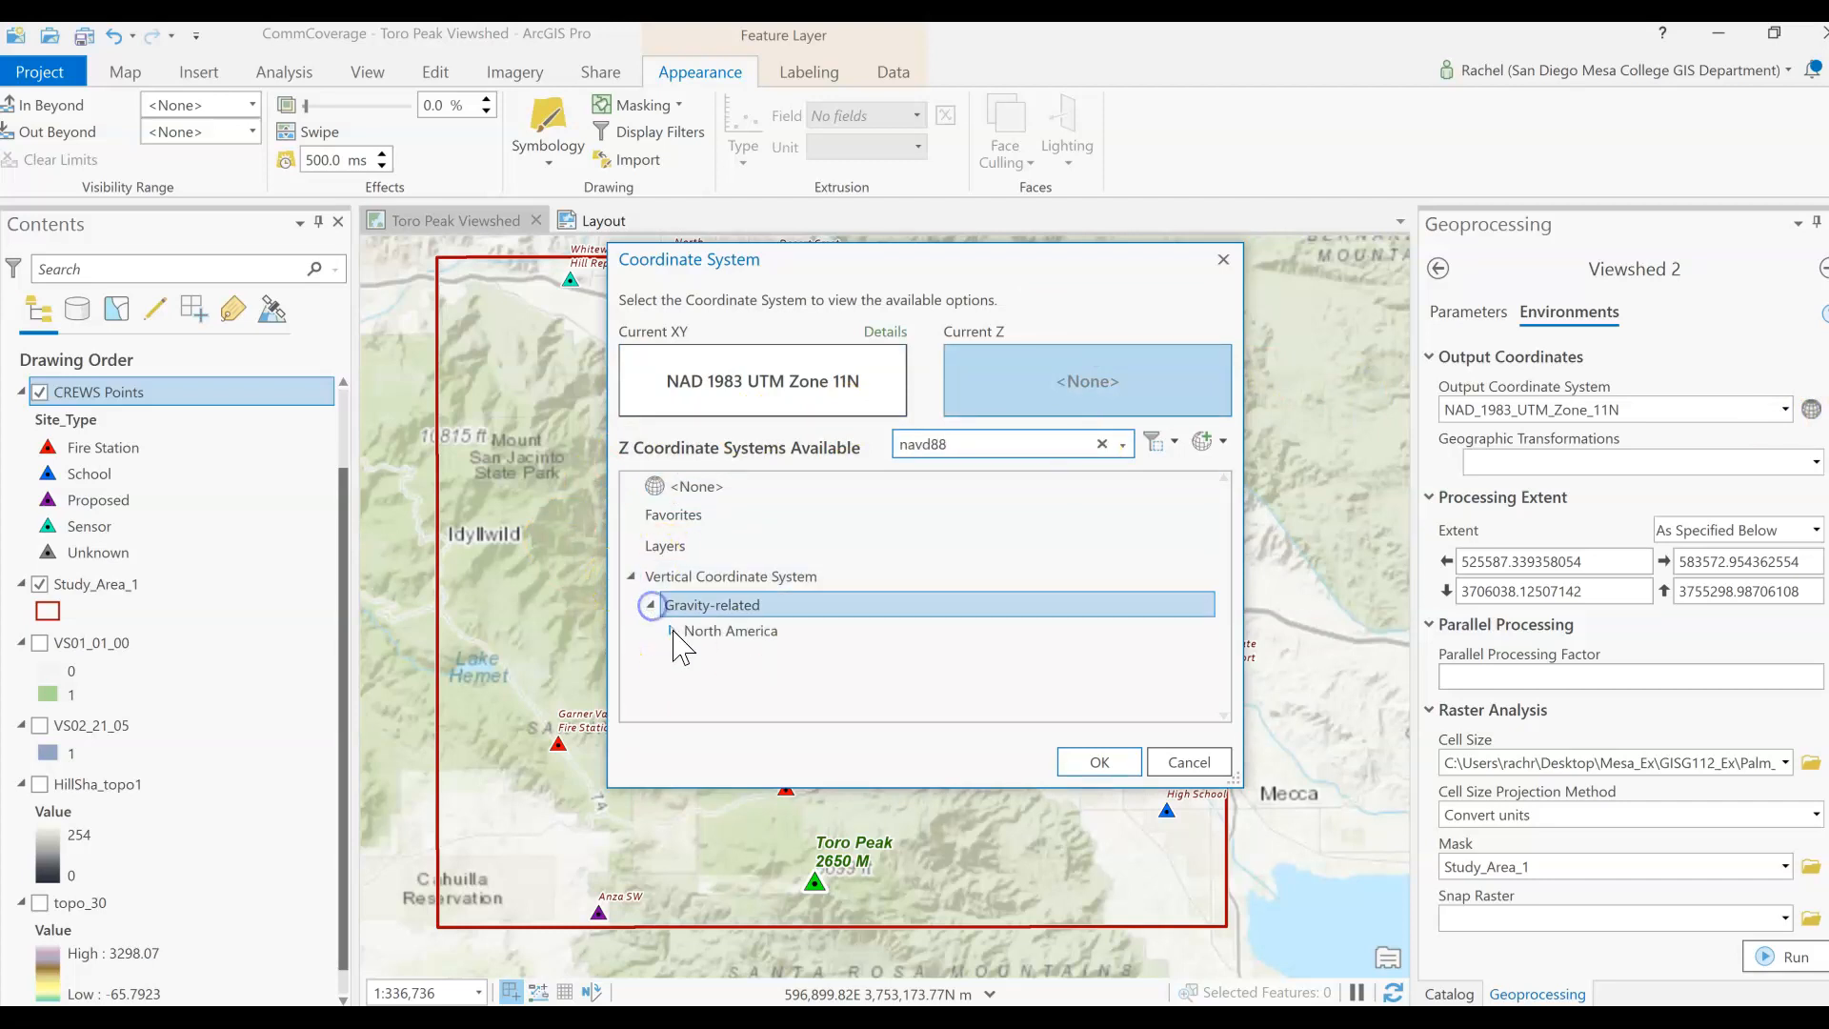
pyautogui.click(670, 634)
pyautogui.click(713, 614)
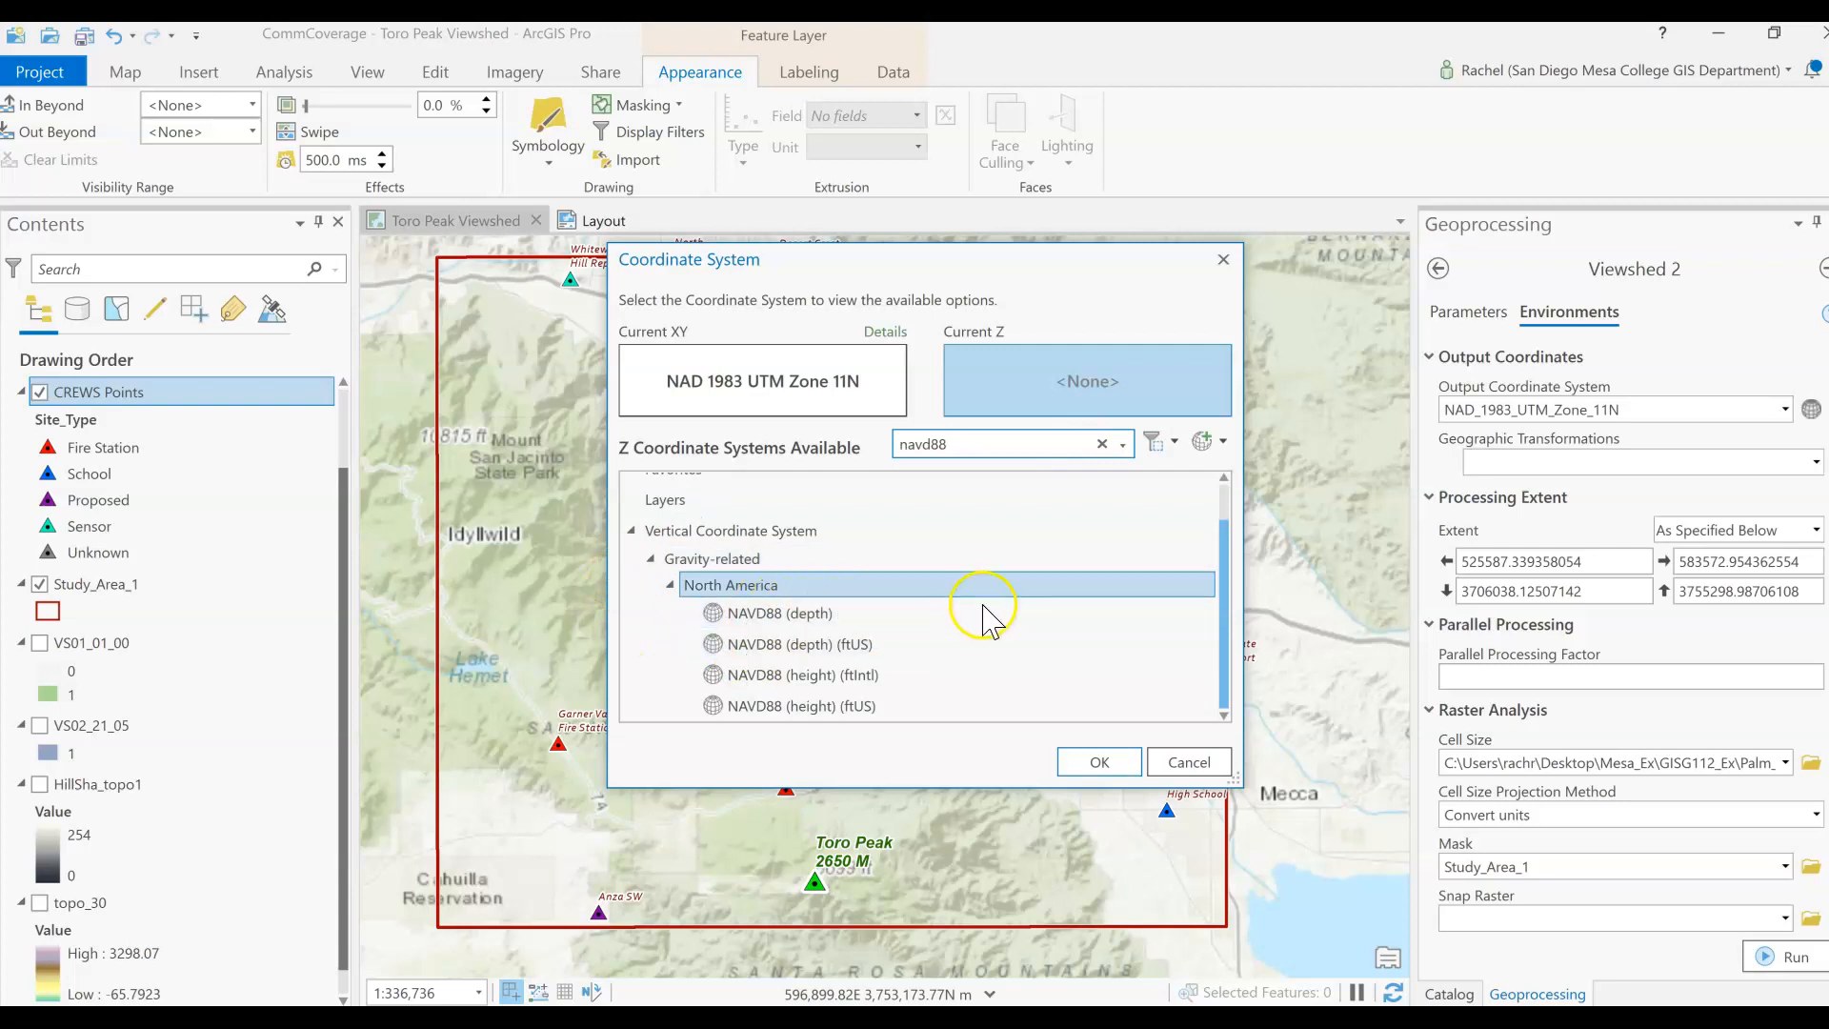
pyautogui.click(789, 614)
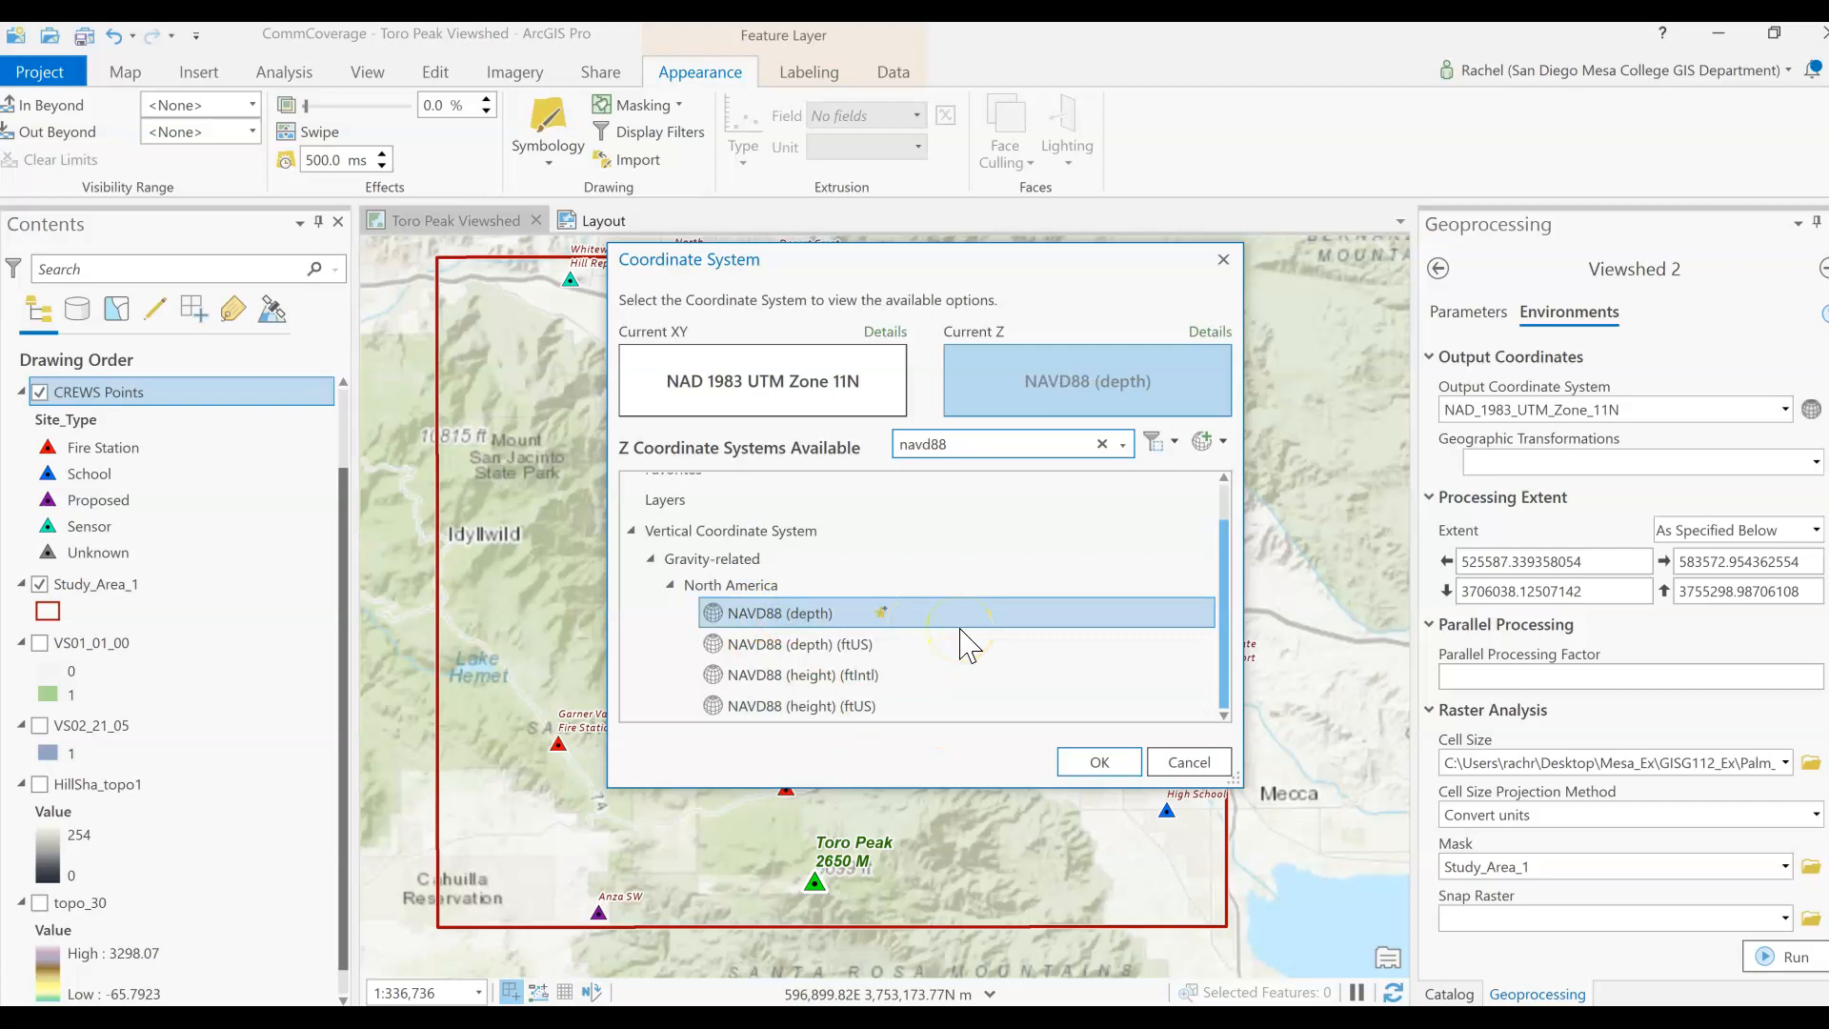
pyautogui.click(843, 706)
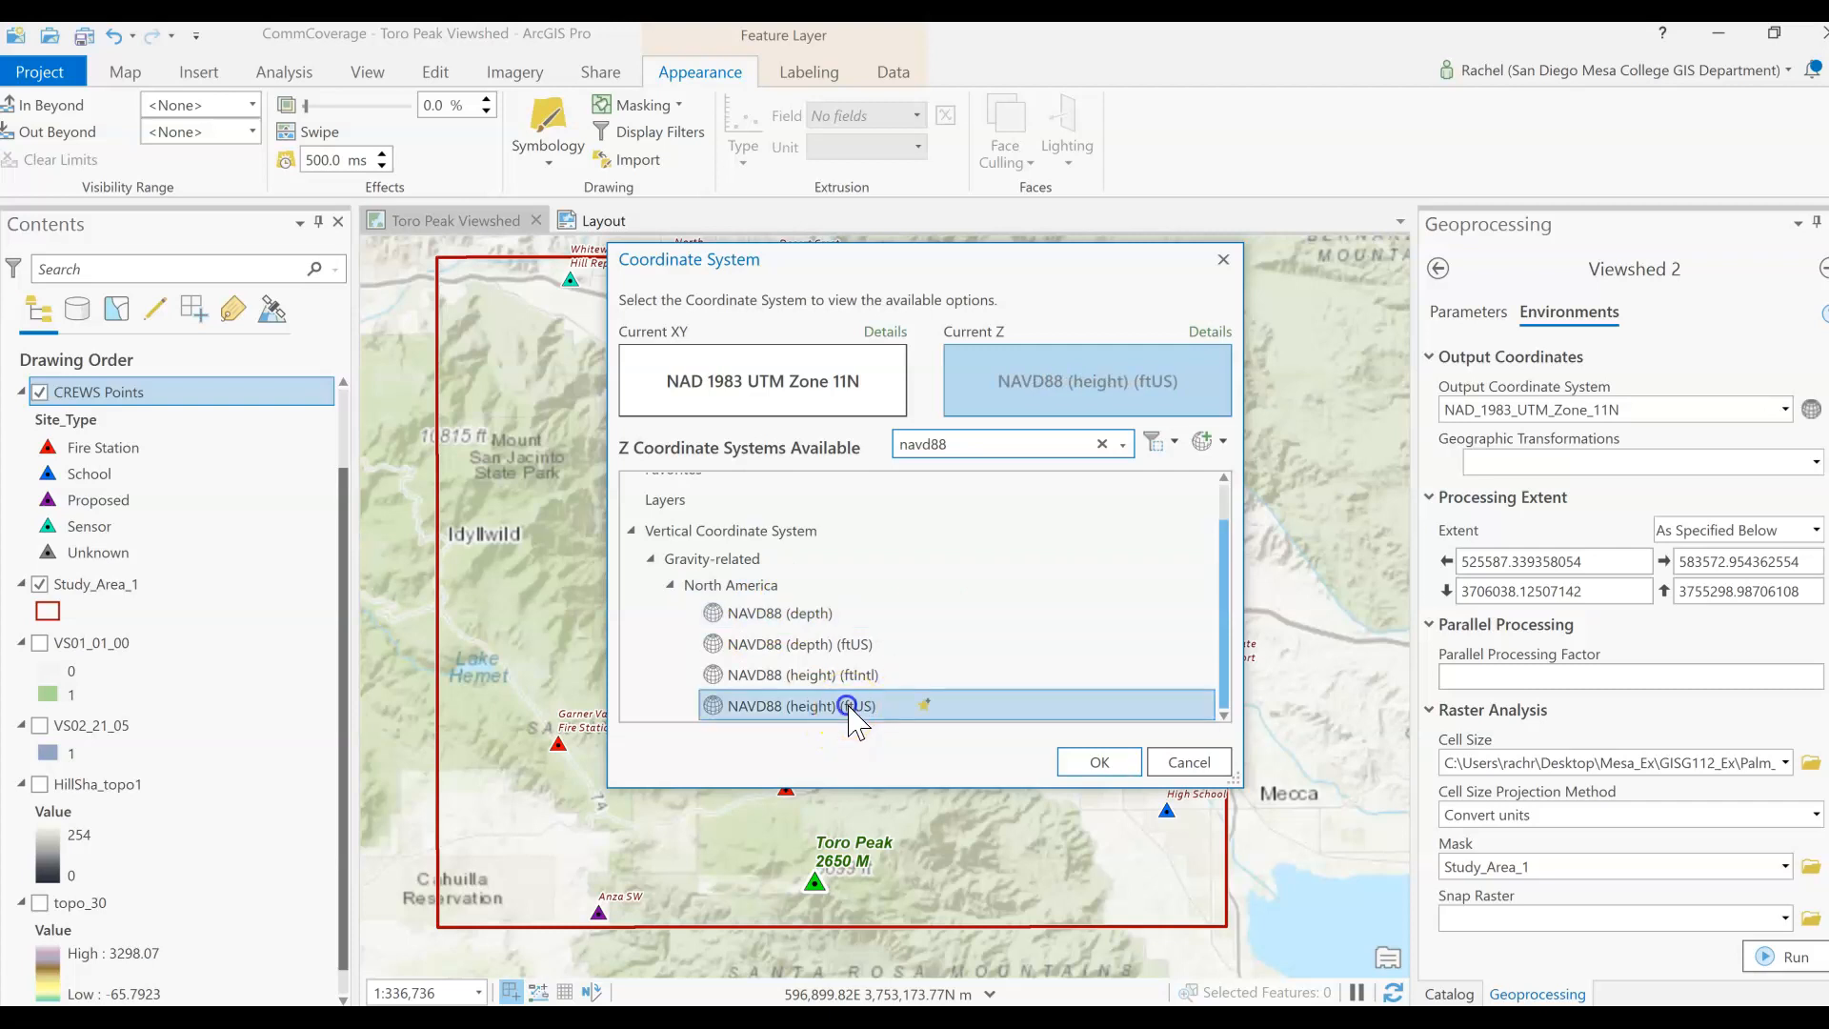
pyautogui.click(1092, 770)
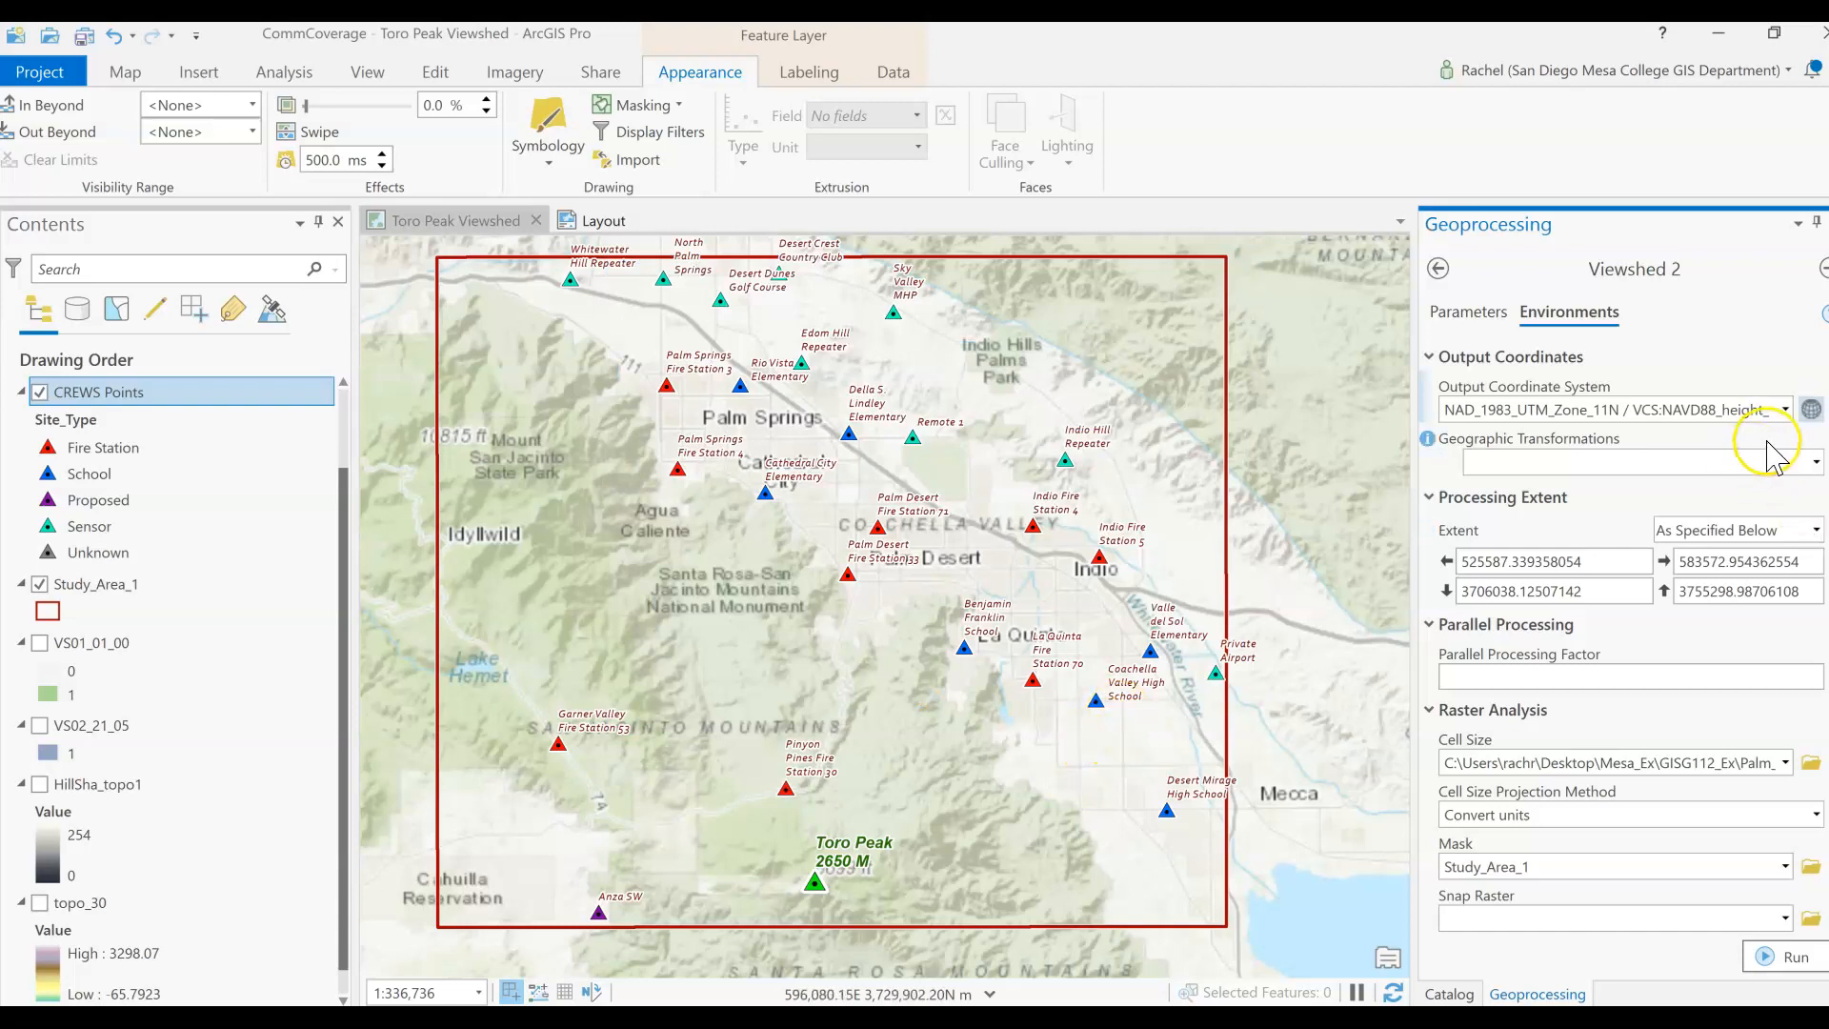
# Step: Change the vertical coordinate system of the Viewshed 2 output coordinates to NAVD 1988
pyautogui.click(1809, 410)
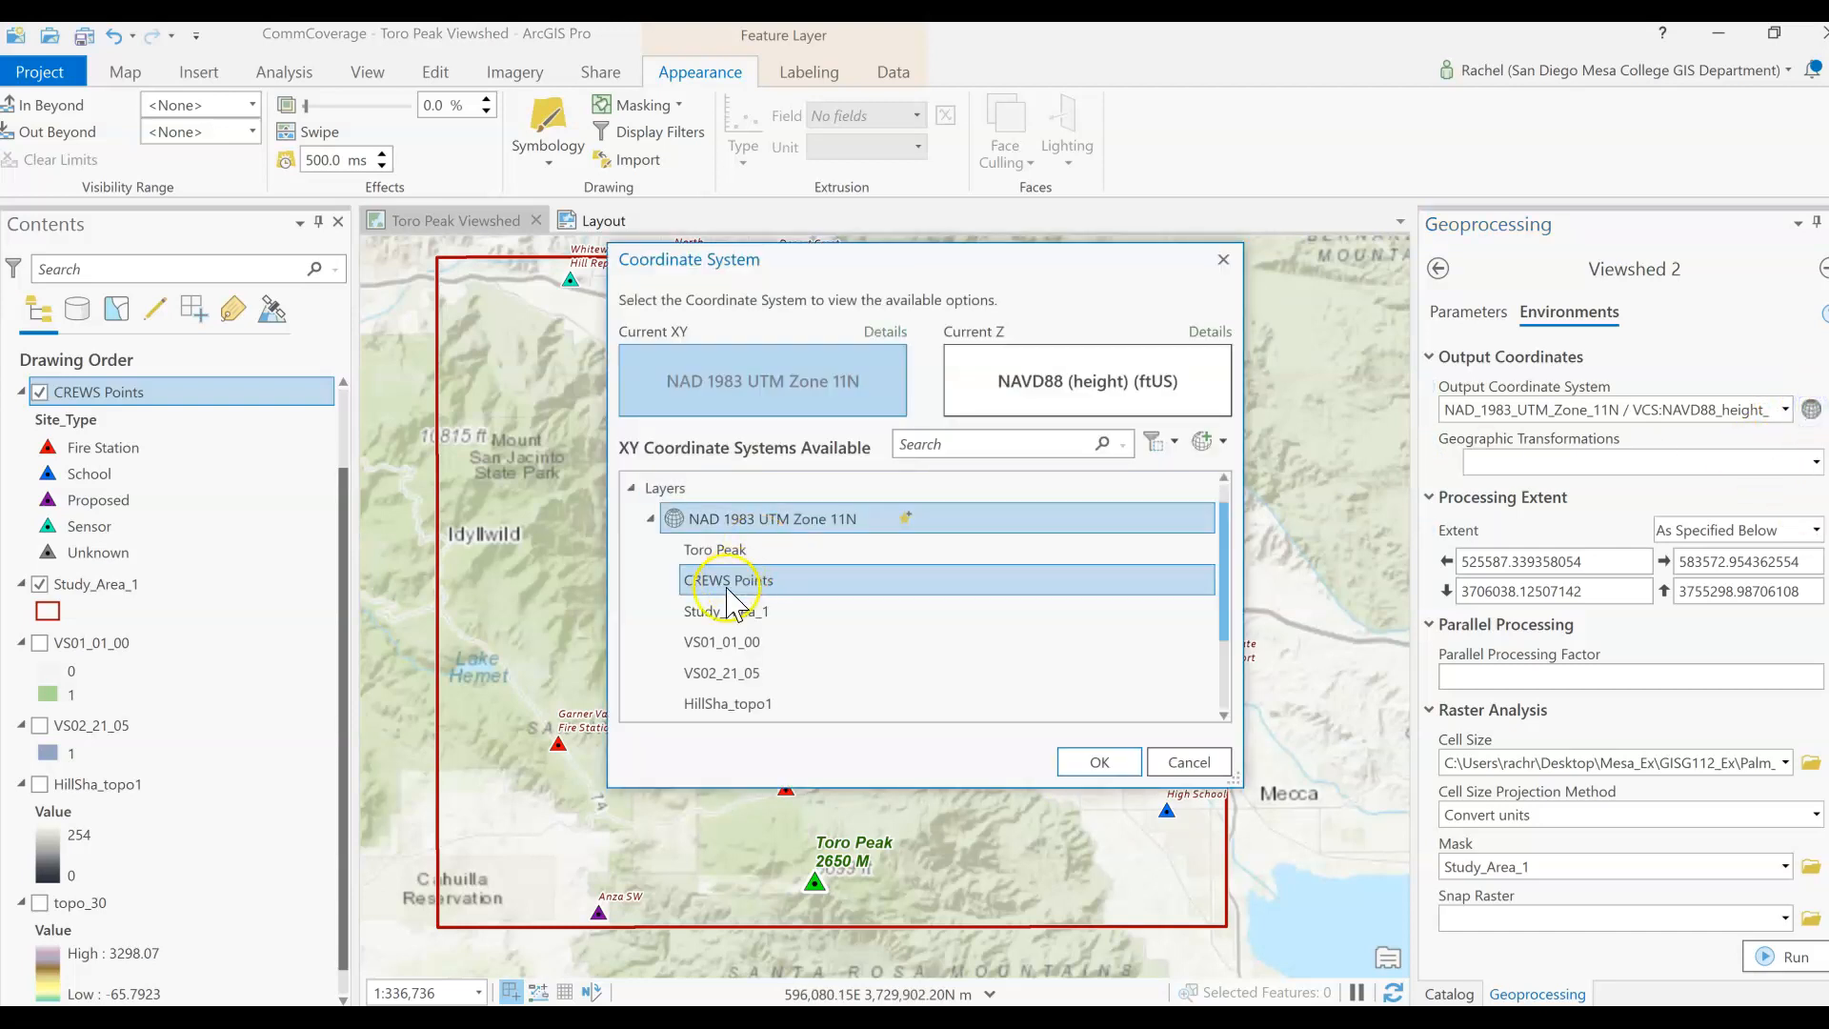
pyautogui.click(945, 448)
pyautogui.write('navd')
pyautogui.click(1092, 354)
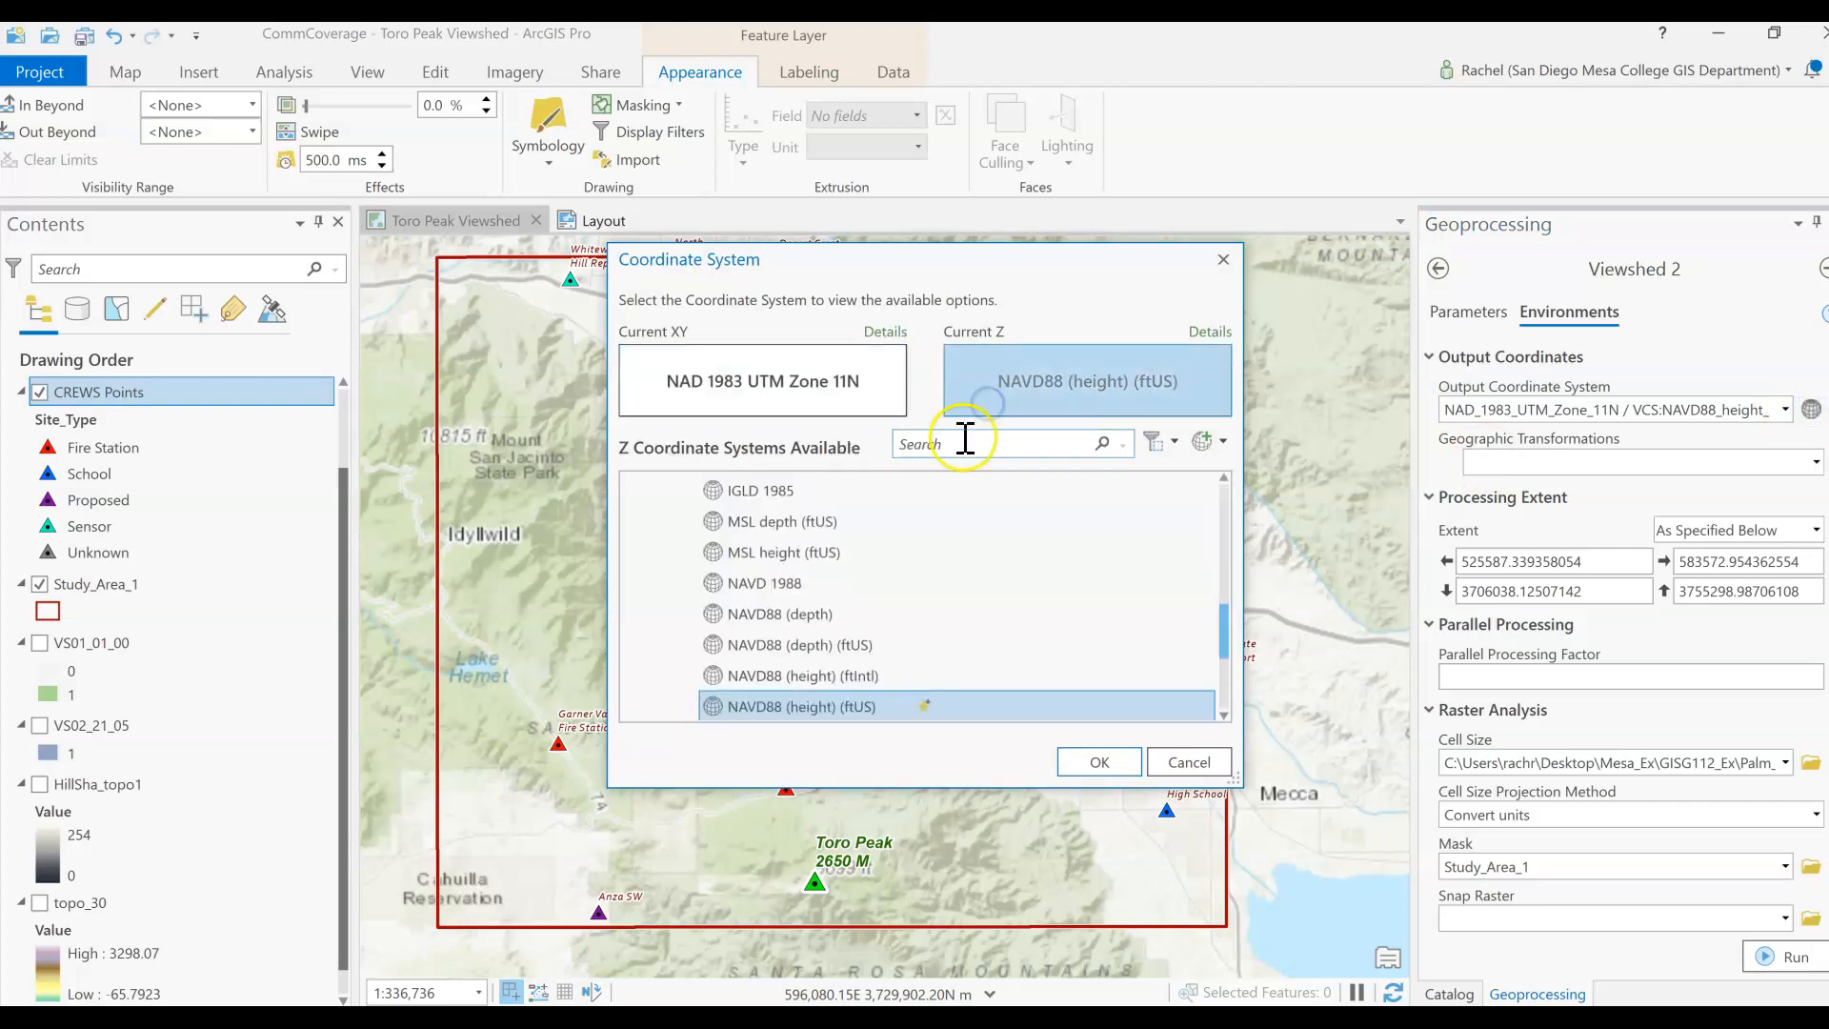
pyautogui.click(804, 583)
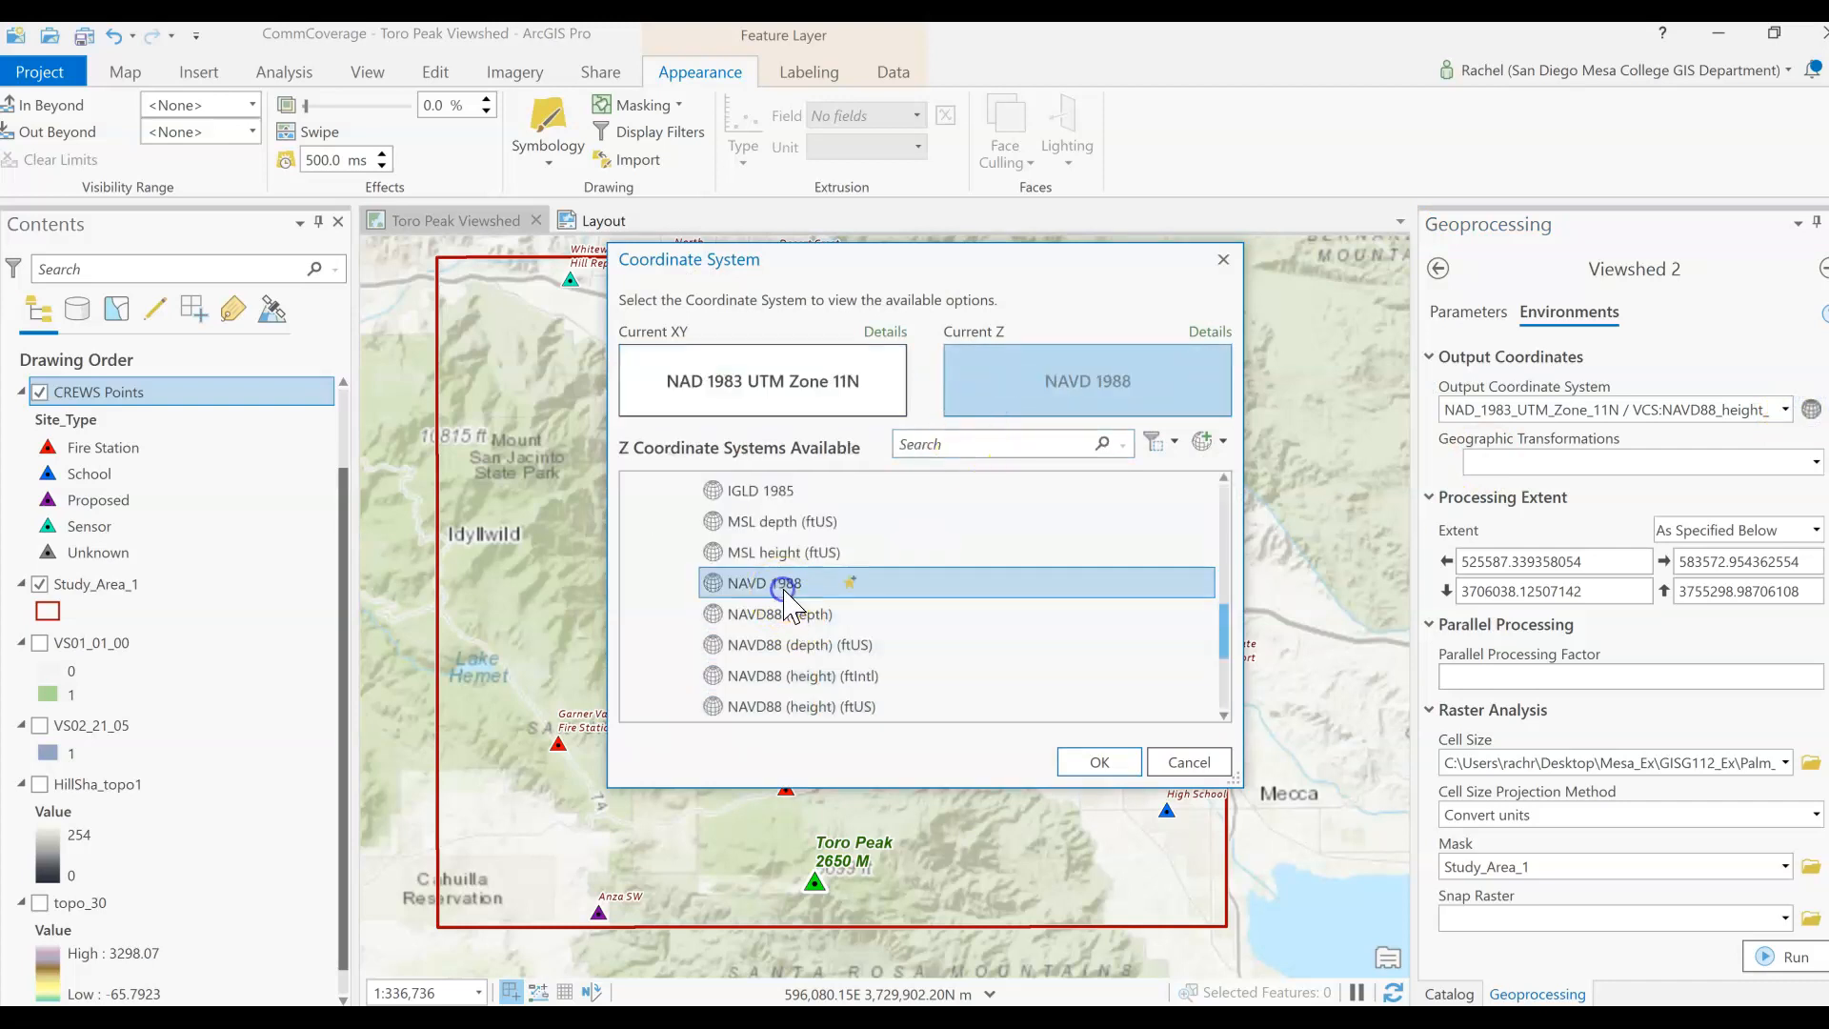
pyautogui.click(1097, 762)
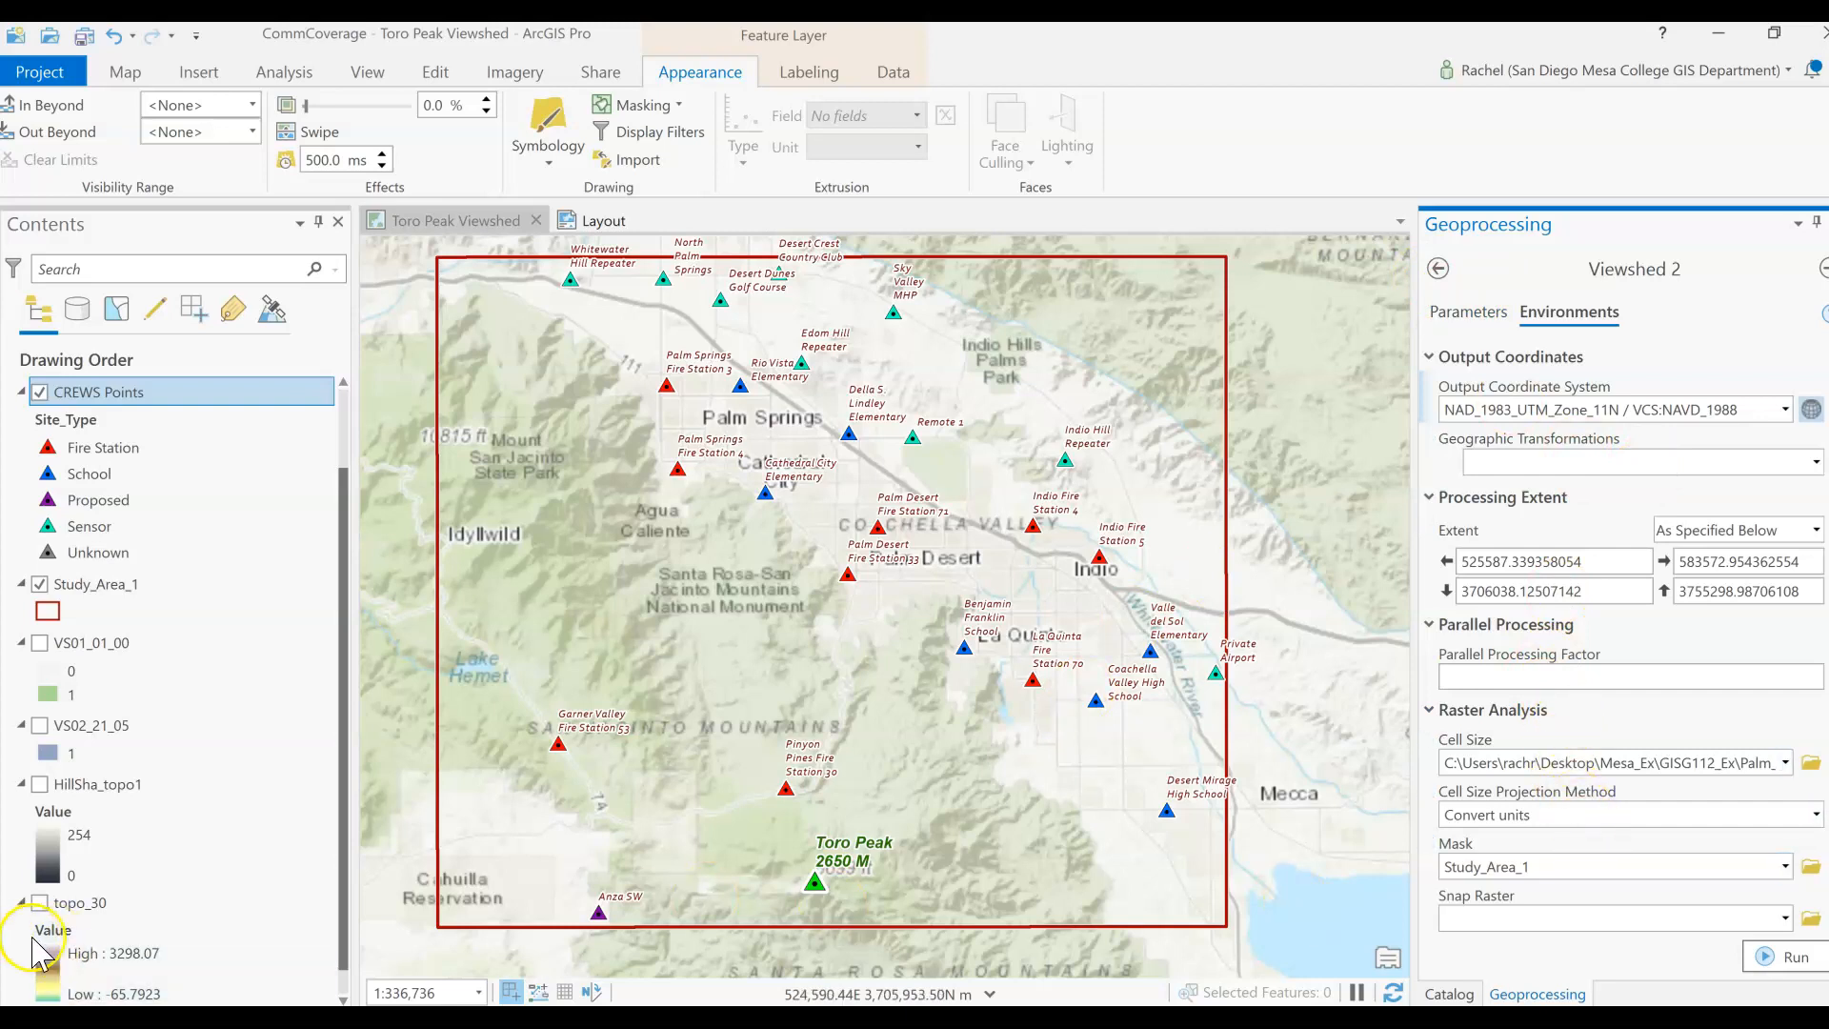
# Step: Use the Toro Peak layer as the observer features in the Viewshed 2 parameters
pyautogui.click(1441, 307)
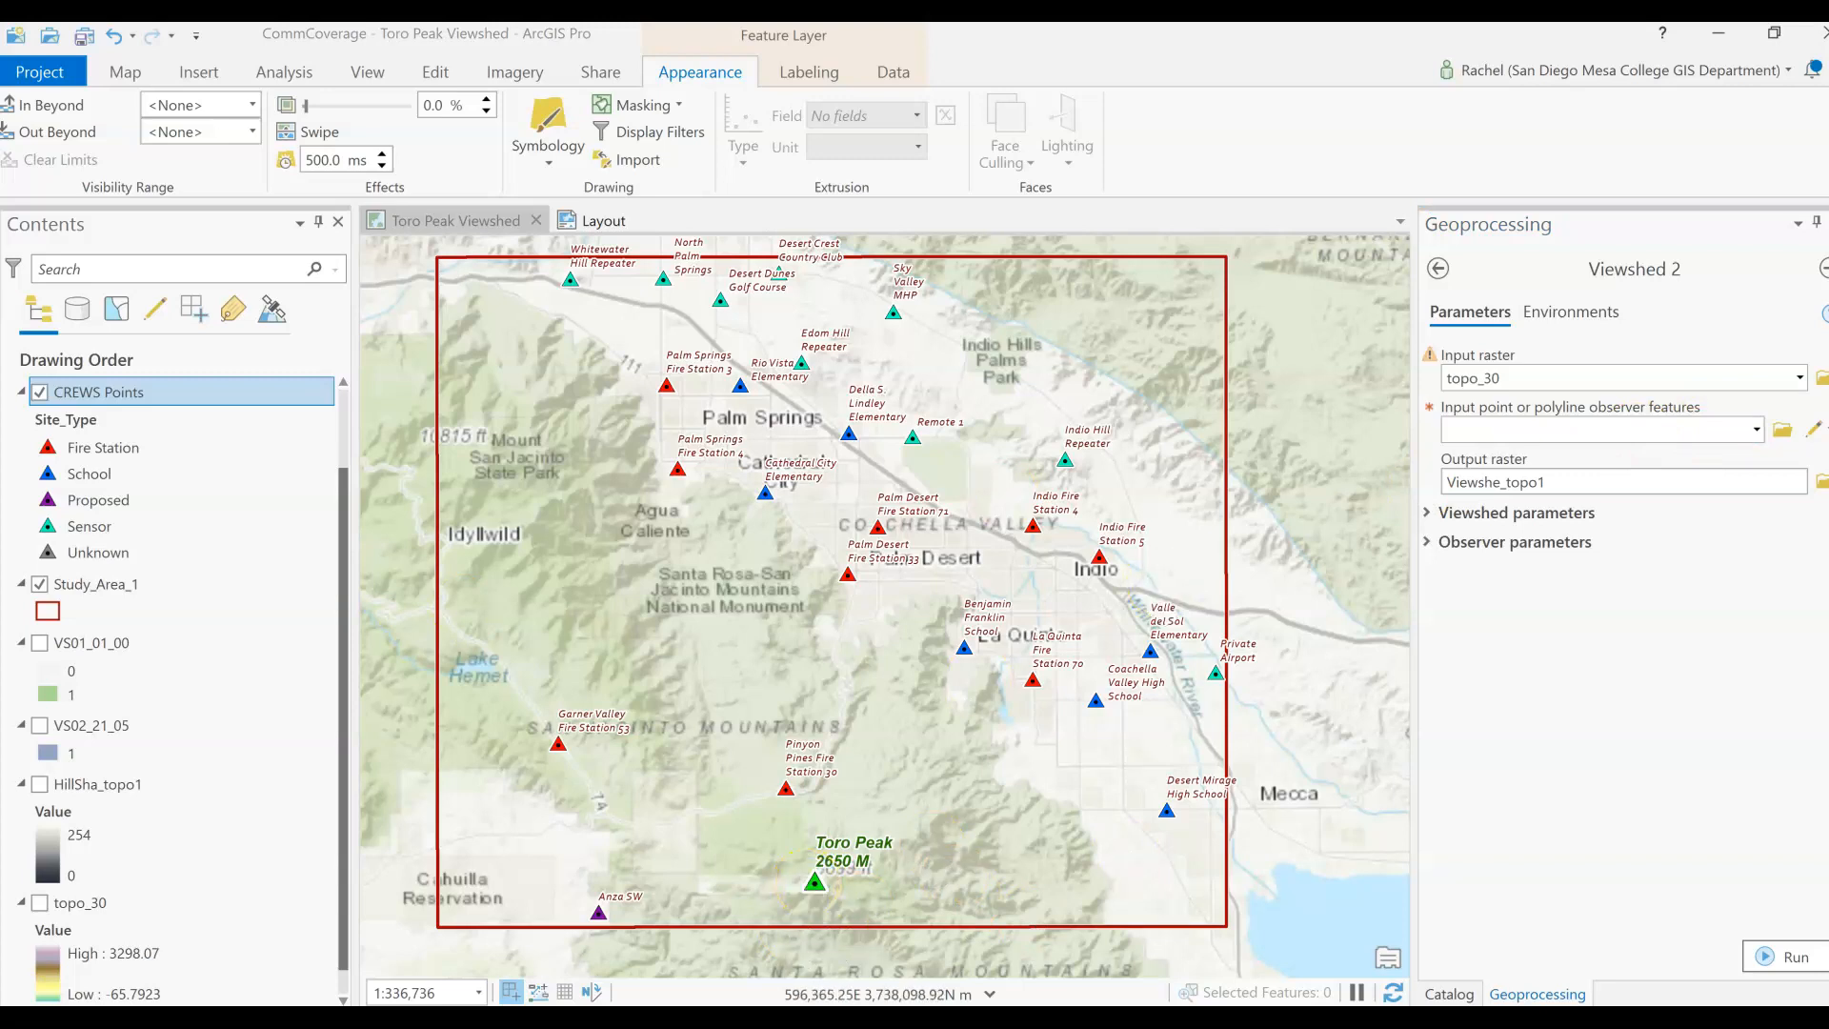
pyautogui.click(1755, 430)
pyautogui.click(1745, 459)
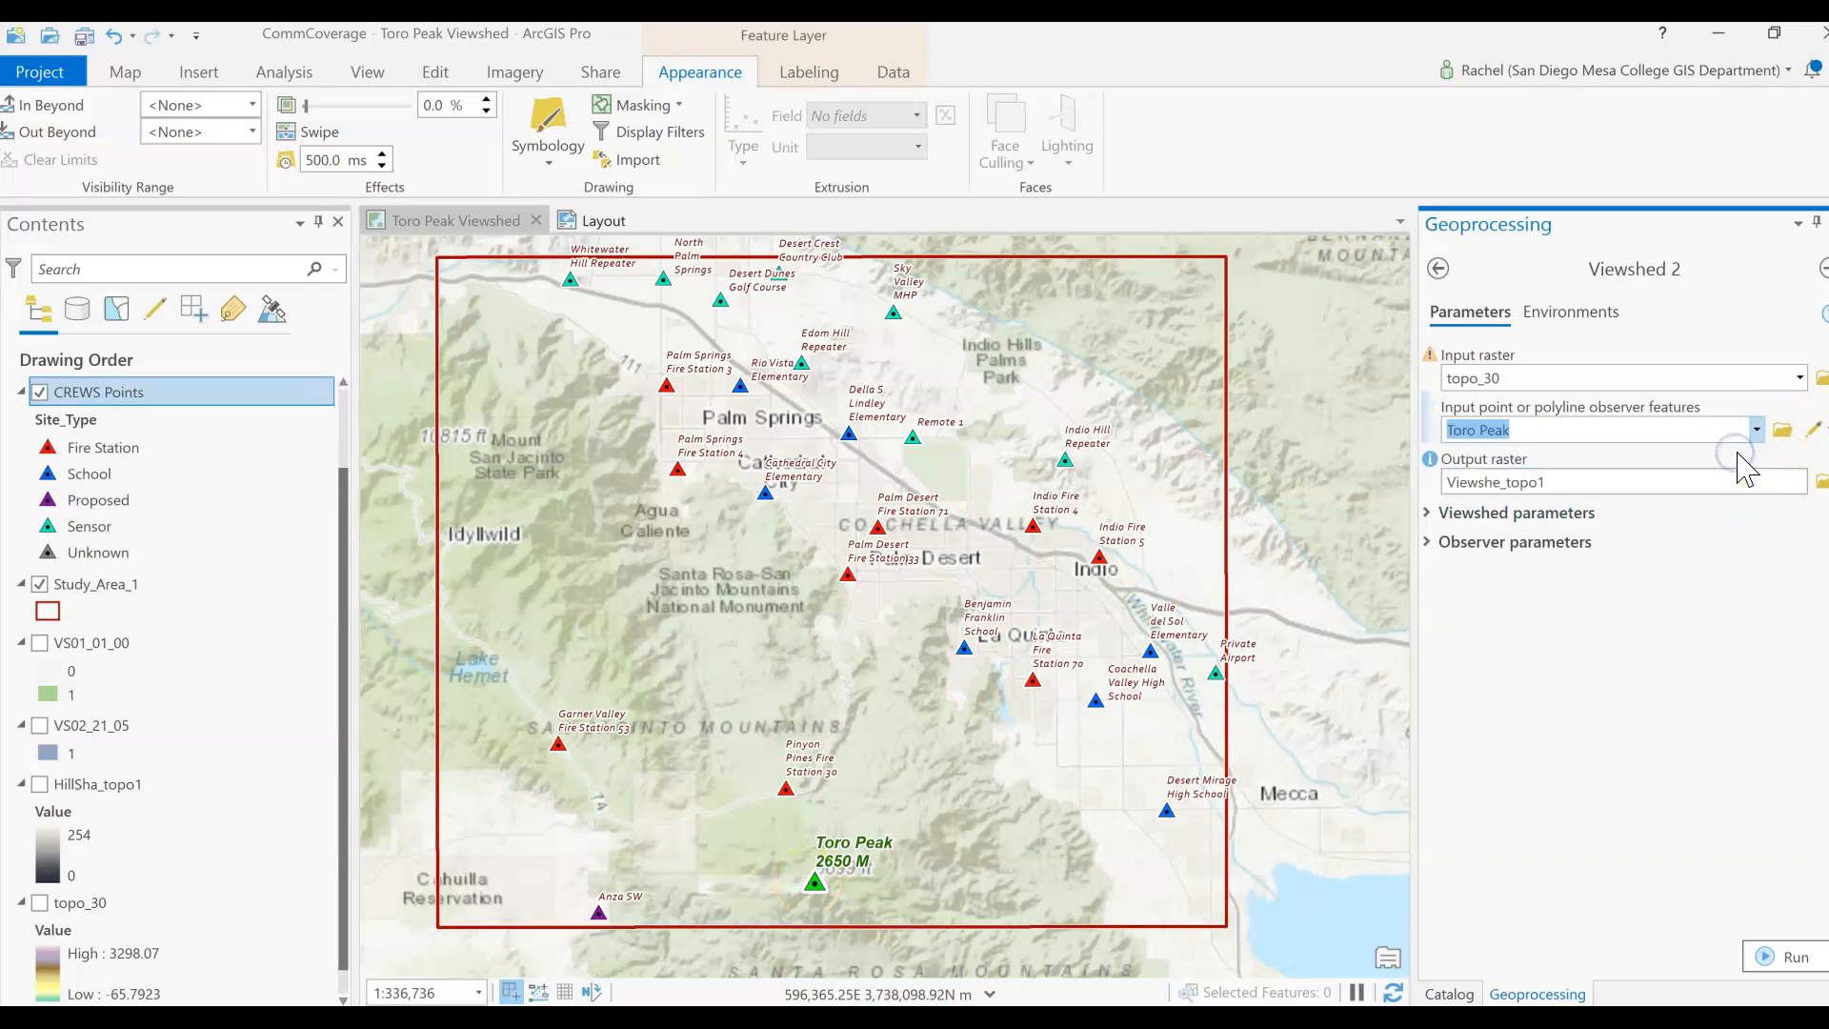
# Step: Name the output raster VS02_21_5, keeping its location in Topography.gdb
pyautogui.click(1453, 483)
pyautogui.moveTo(1452, 483); pyautogui.dragTo(1502, 483)
pyautogui.click(1671, 482)
pyautogui.moveTo(1711, 483); pyautogui.dragTo(1803, 483)
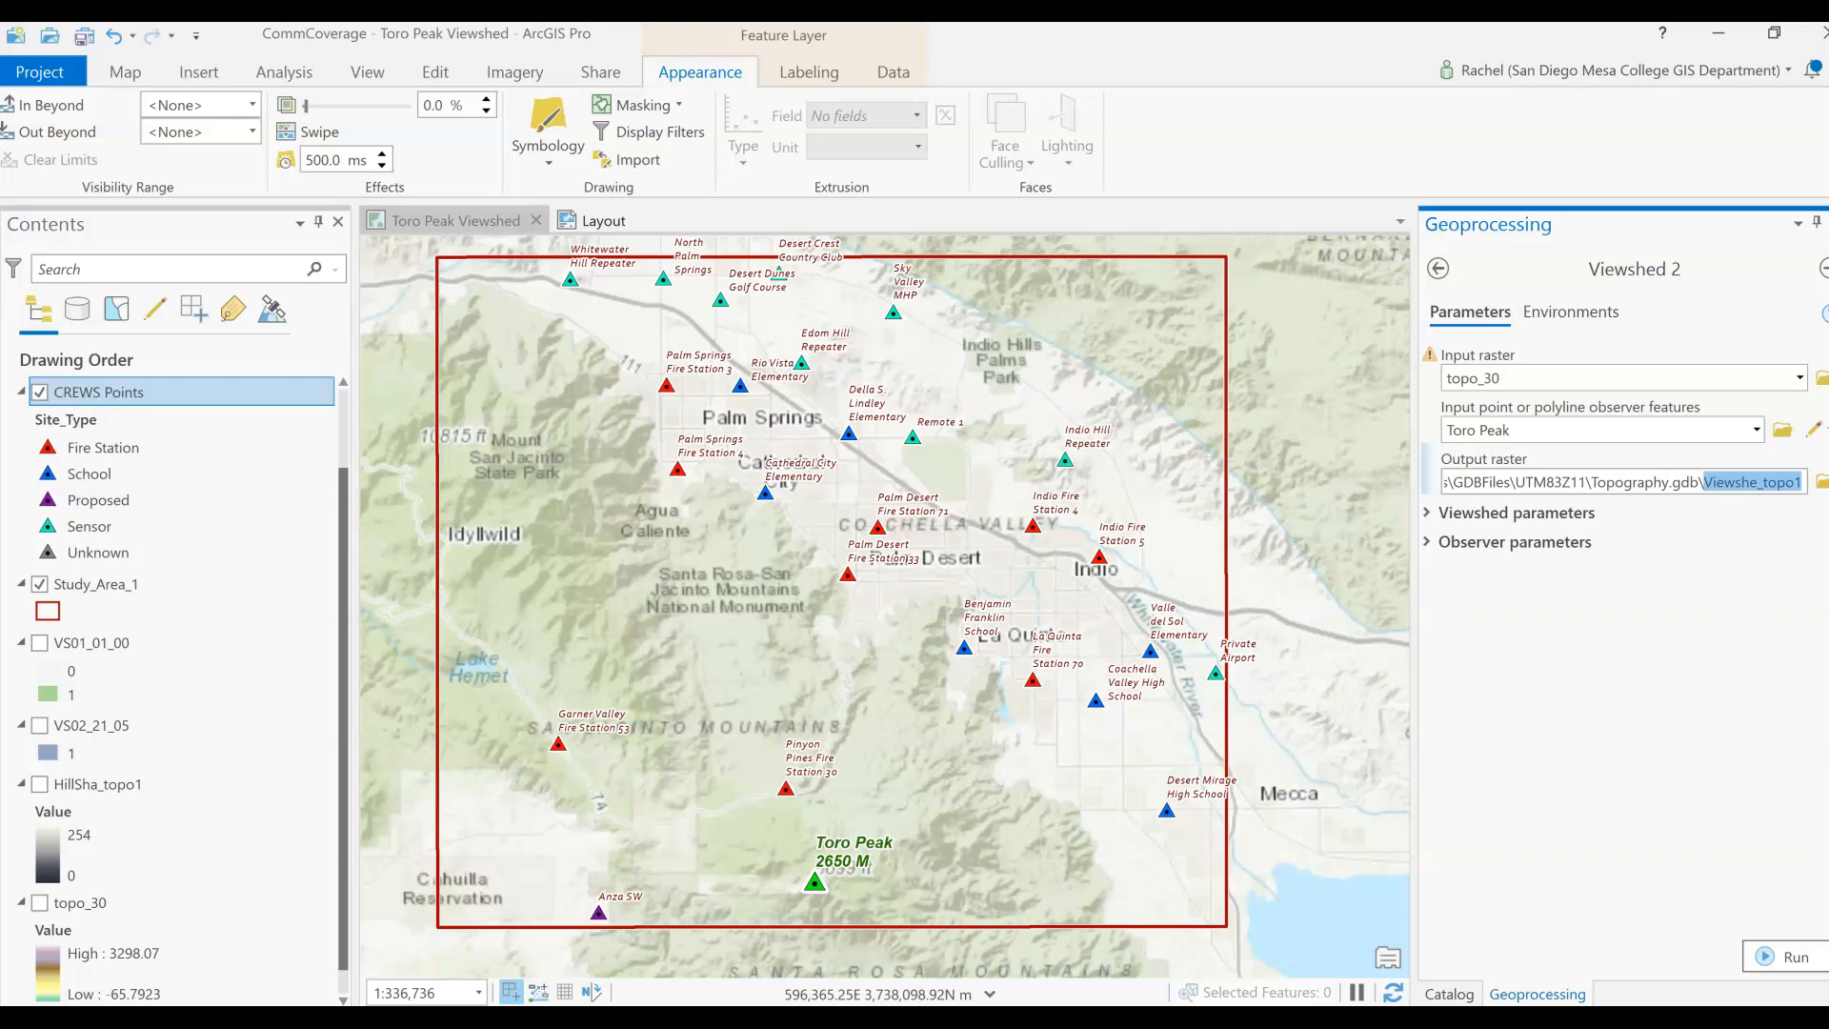
pyautogui.write('VS')
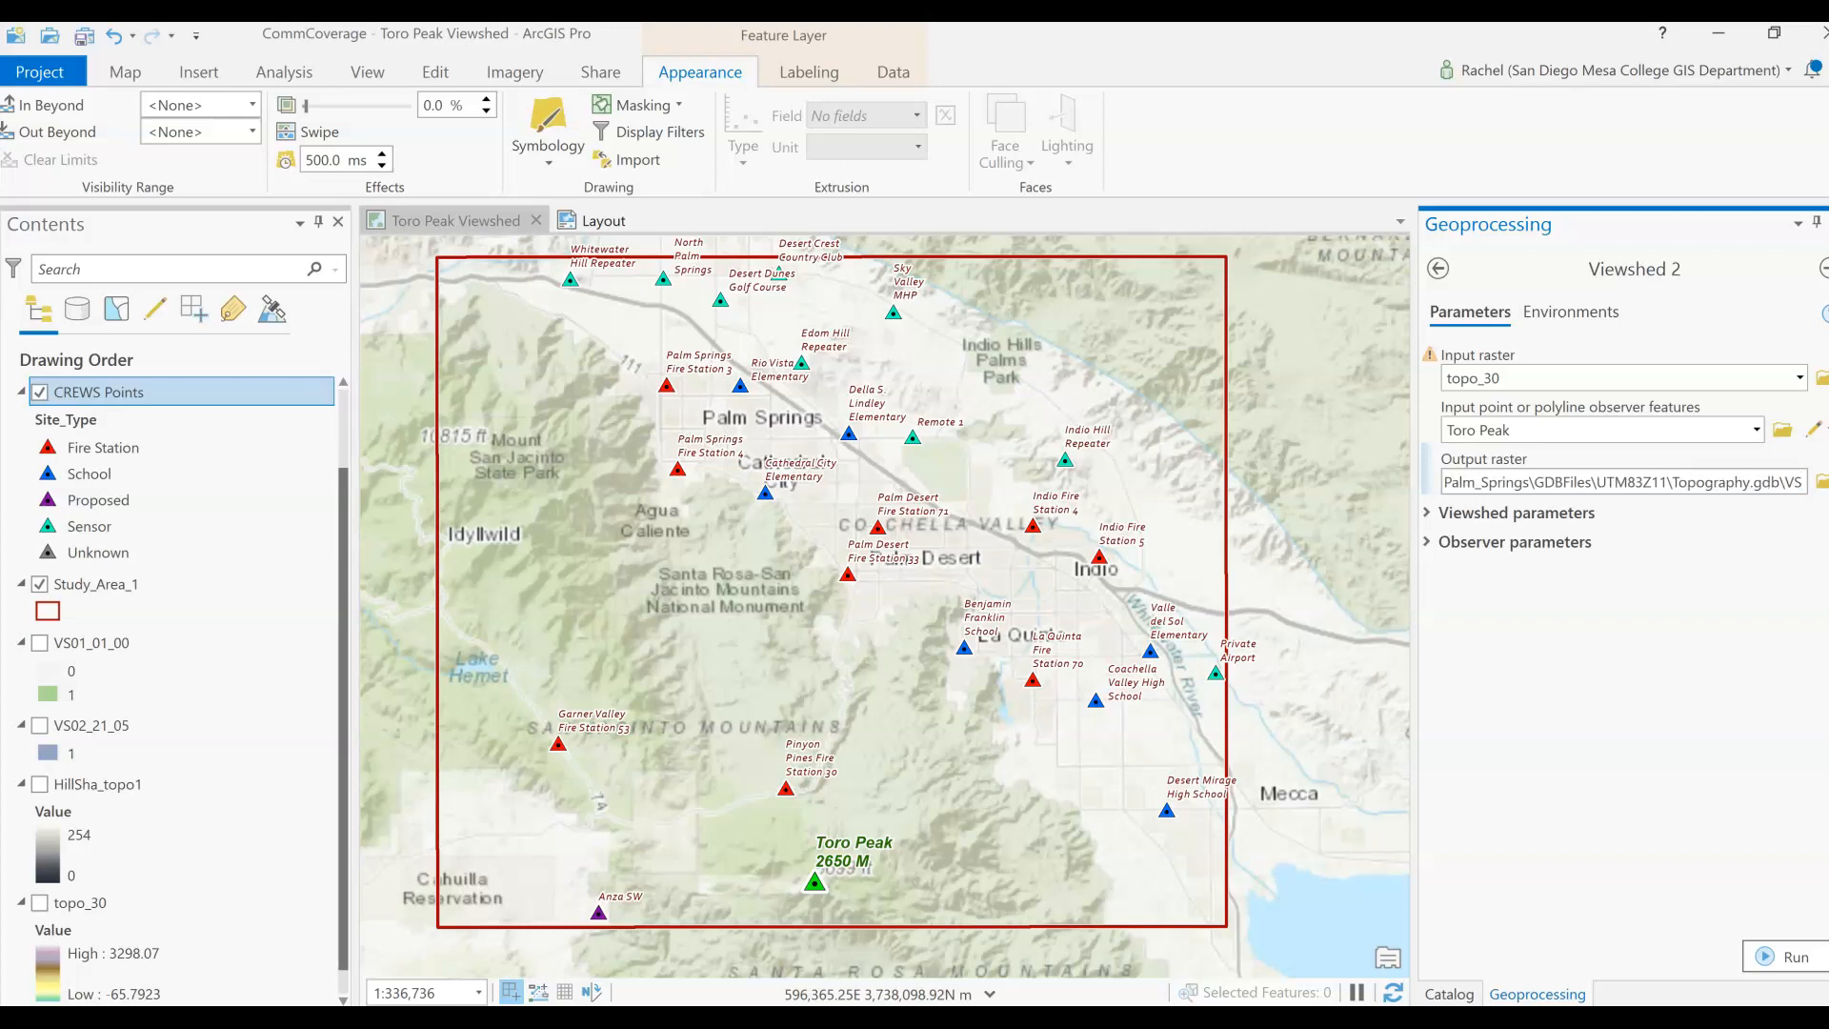
pyautogui.write('02')
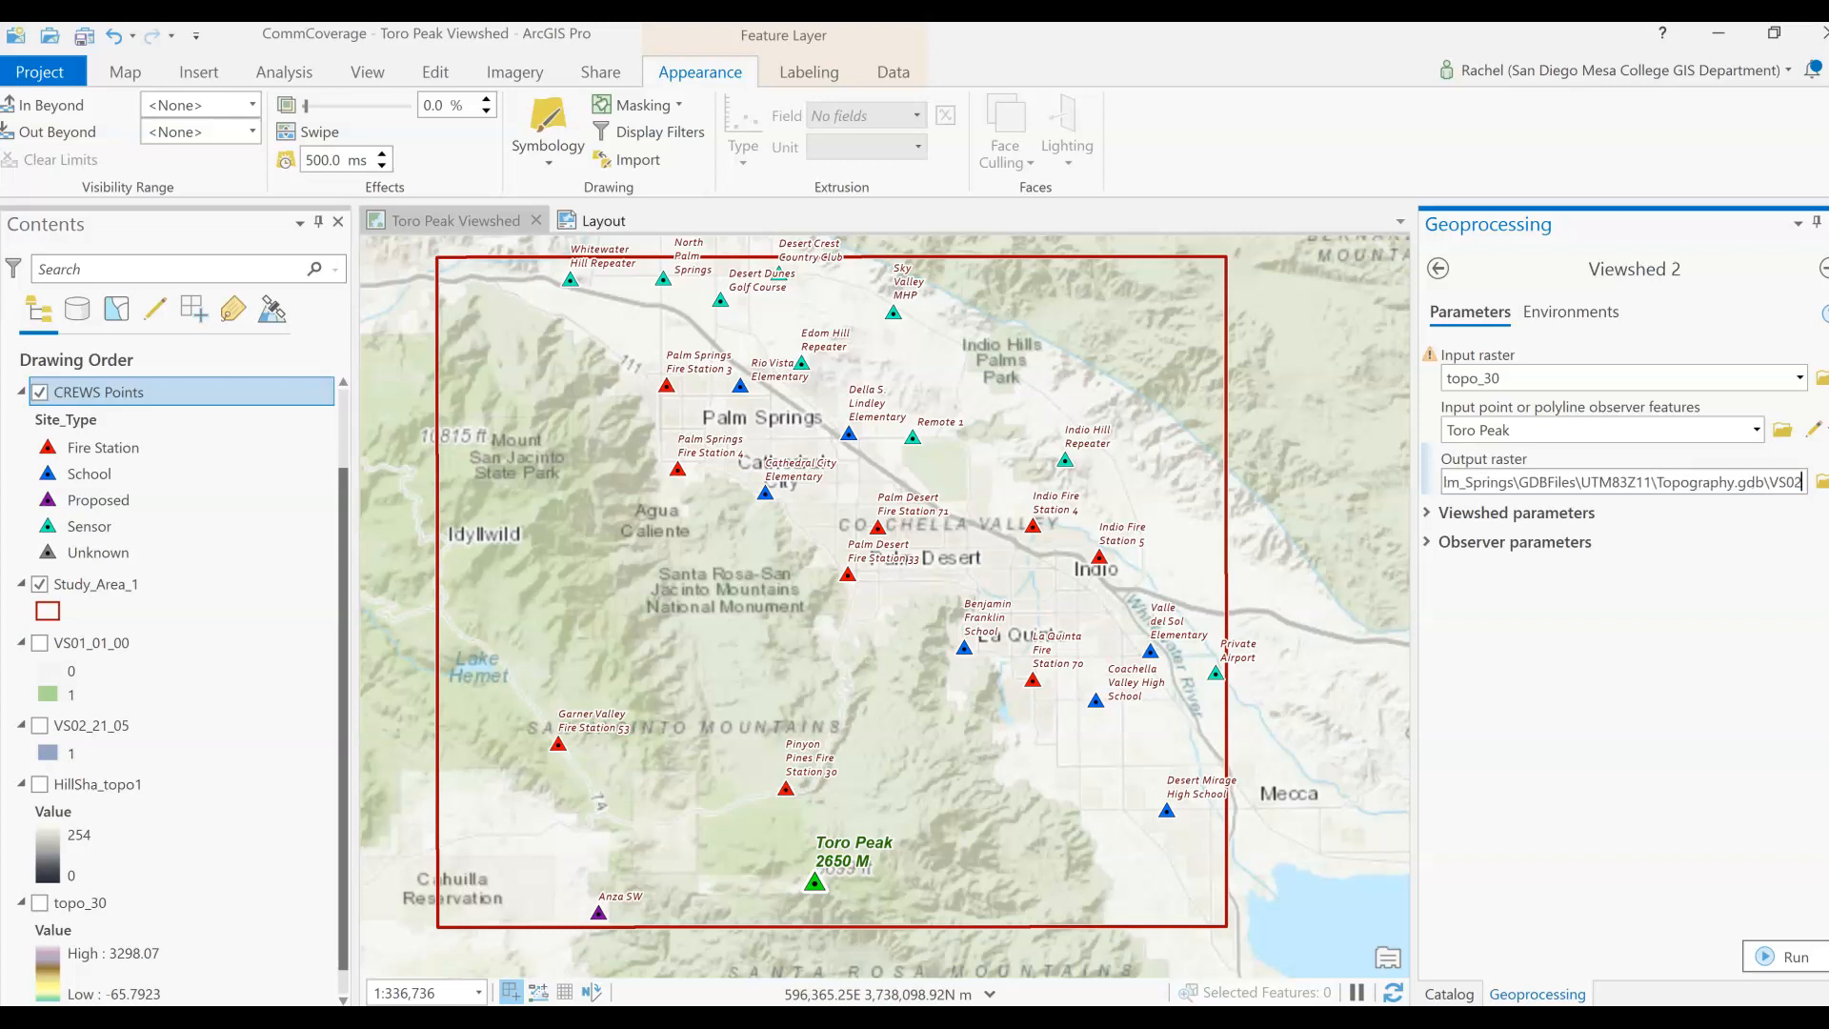
pyautogui.write('_')
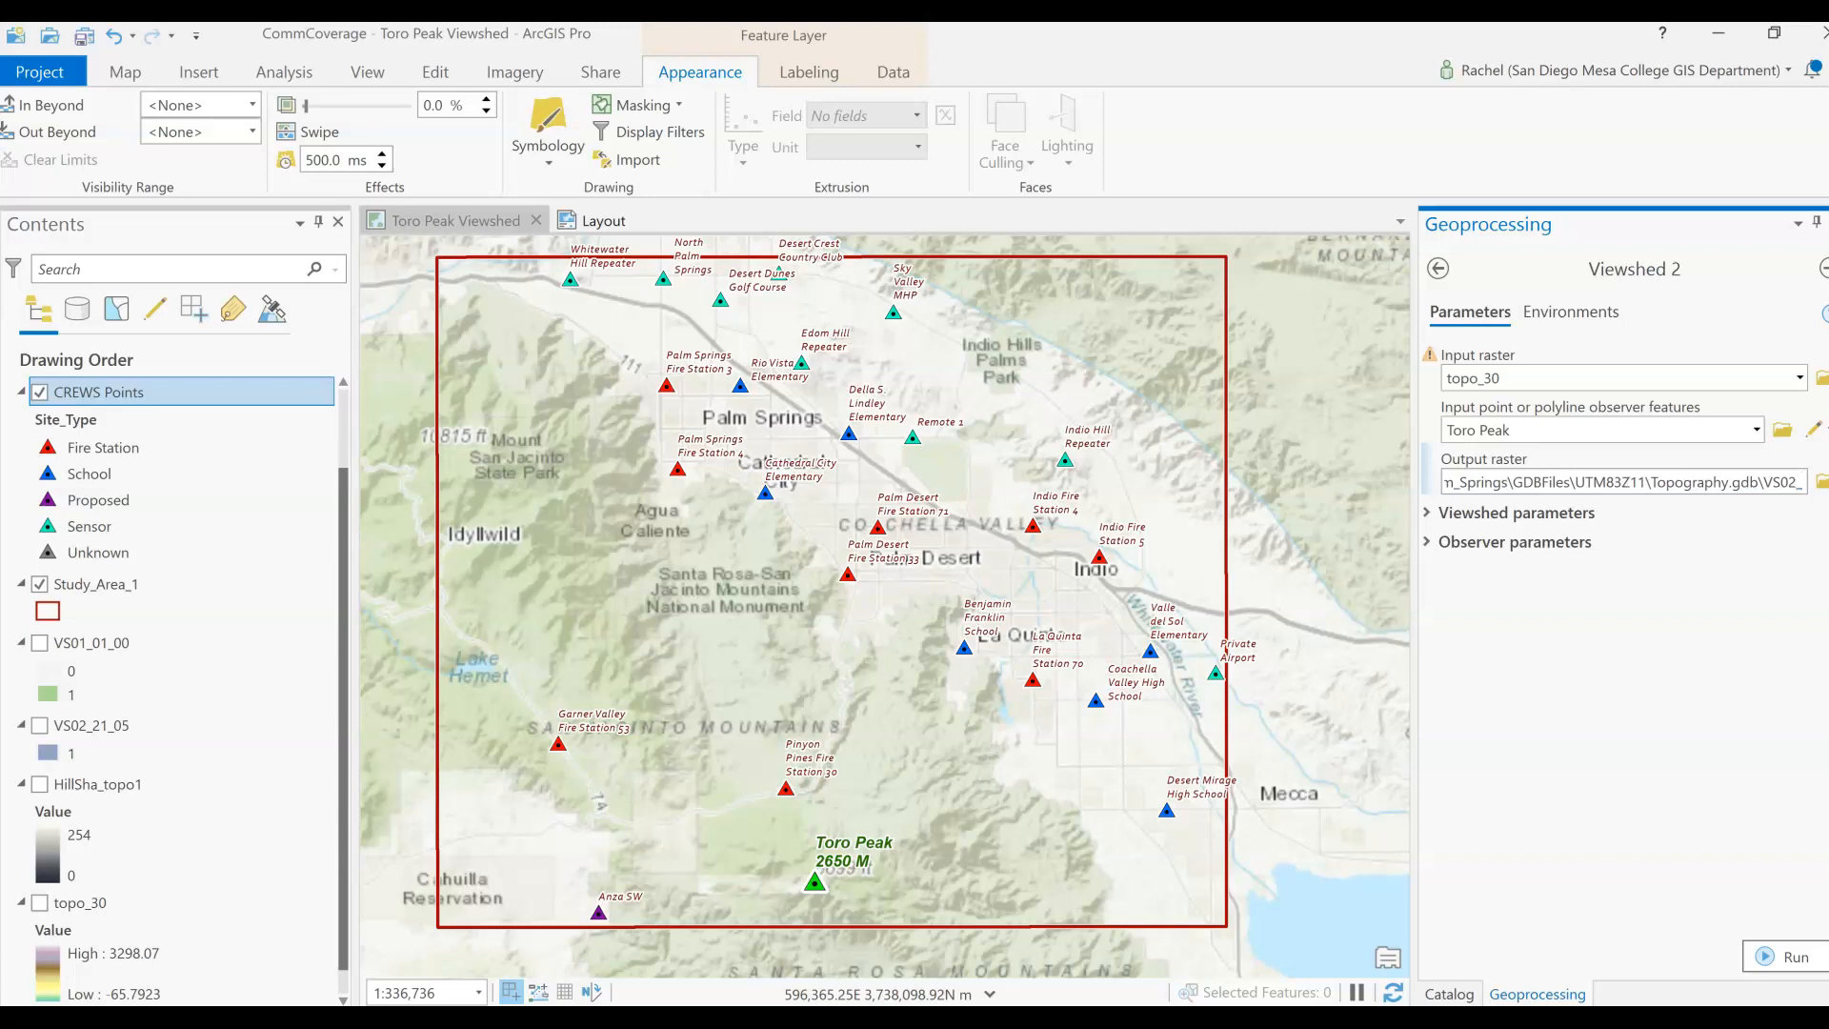
pyautogui.write('21_5')
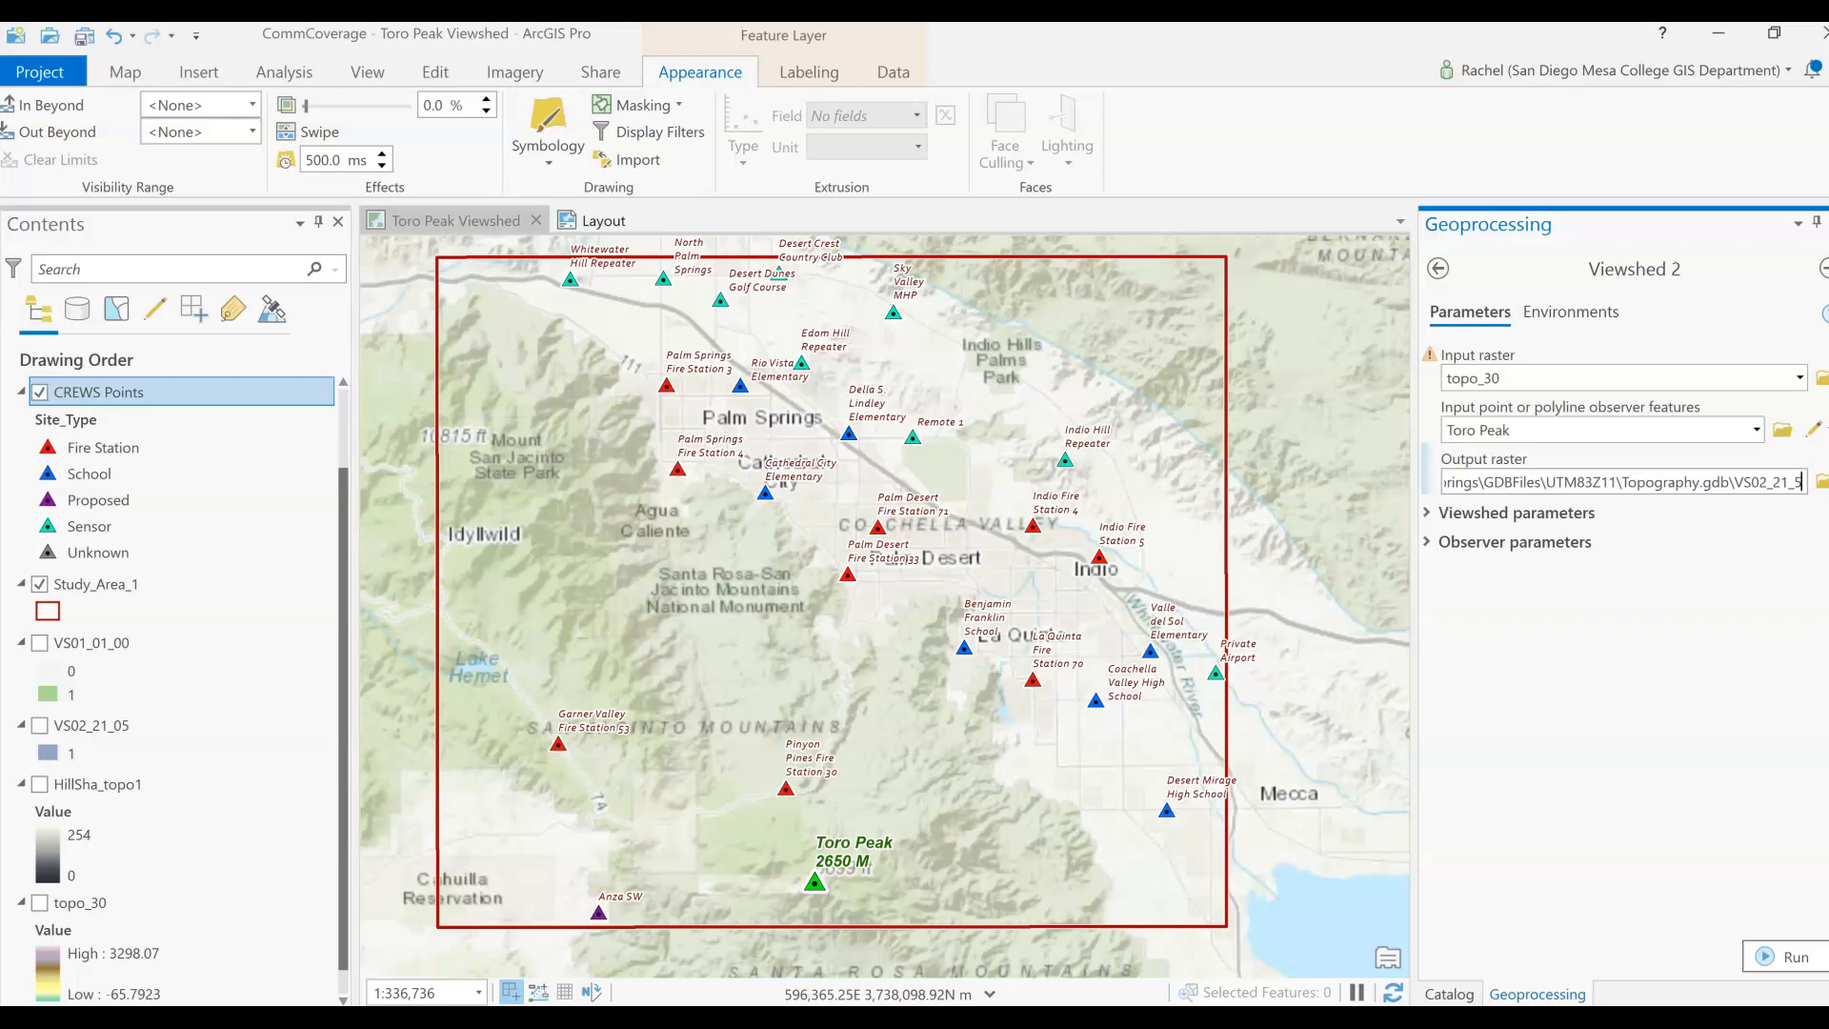
# Step: In the observer parameters, set the surface offset to 5 meters and the observer offset to 20 meters
pyautogui.click(1431, 515)
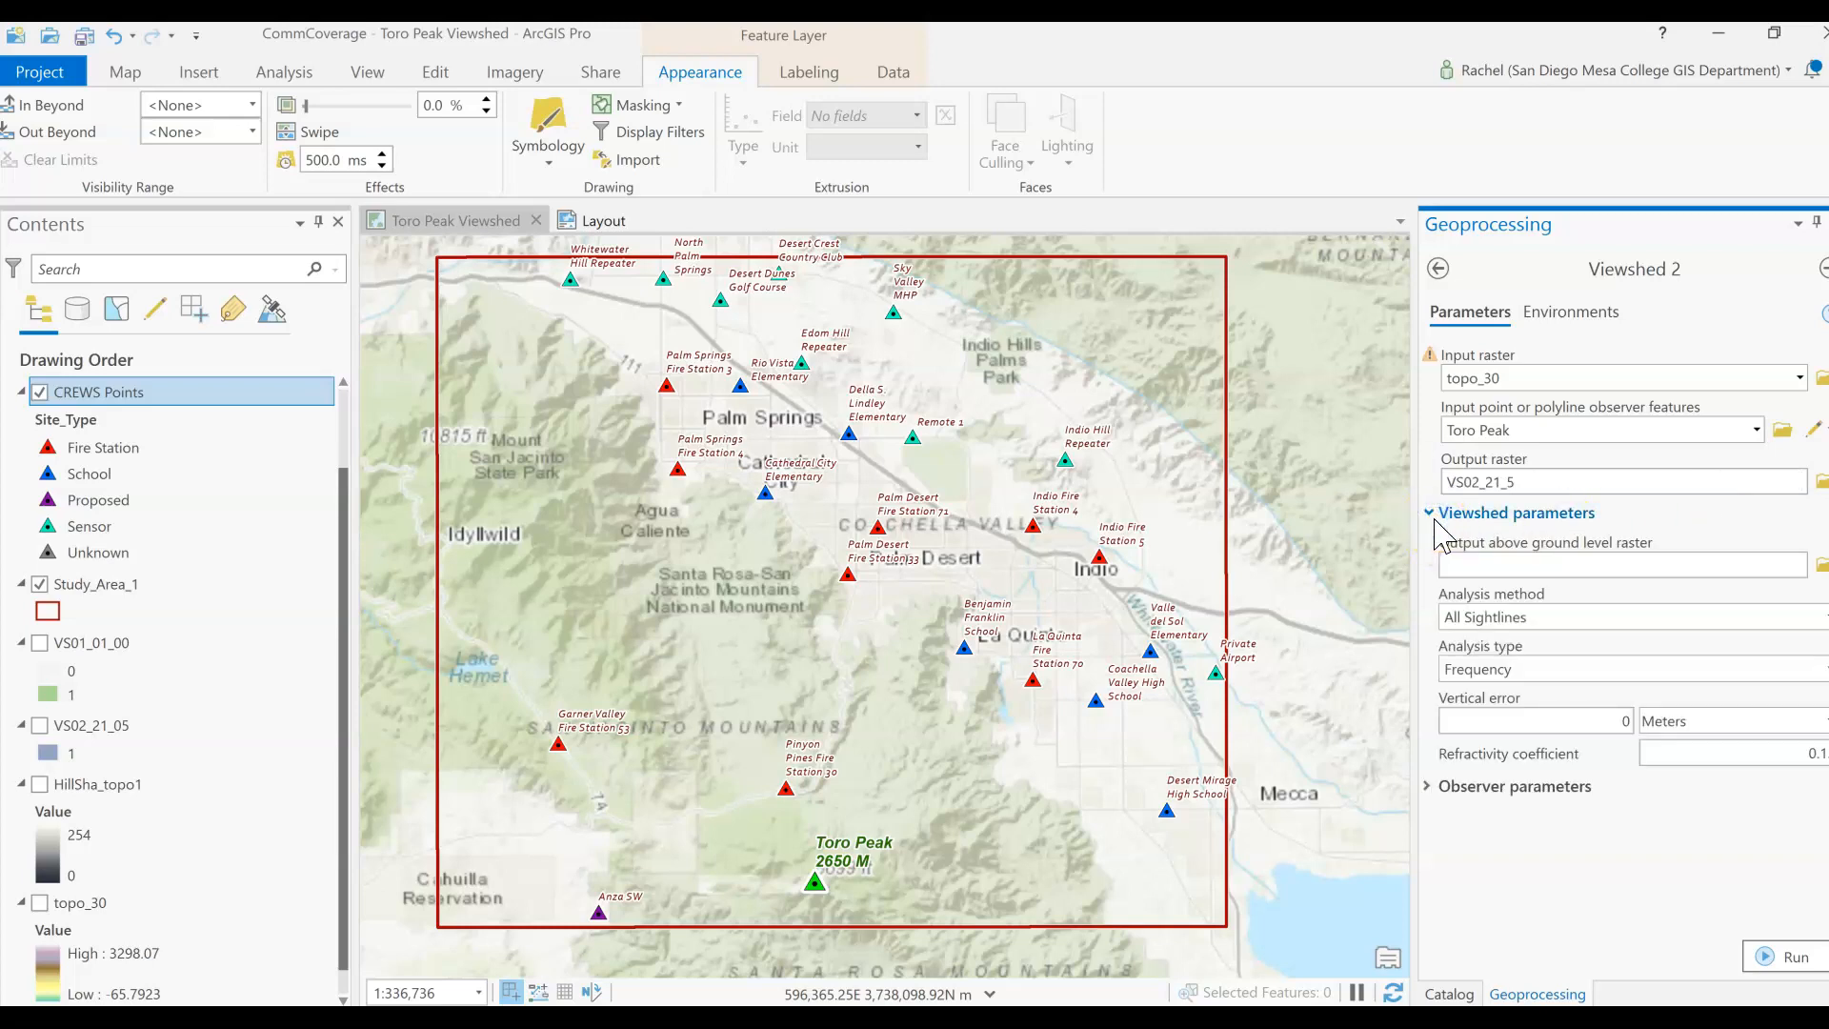
pyautogui.click(1431, 515)
pyautogui.click(1429, 541)
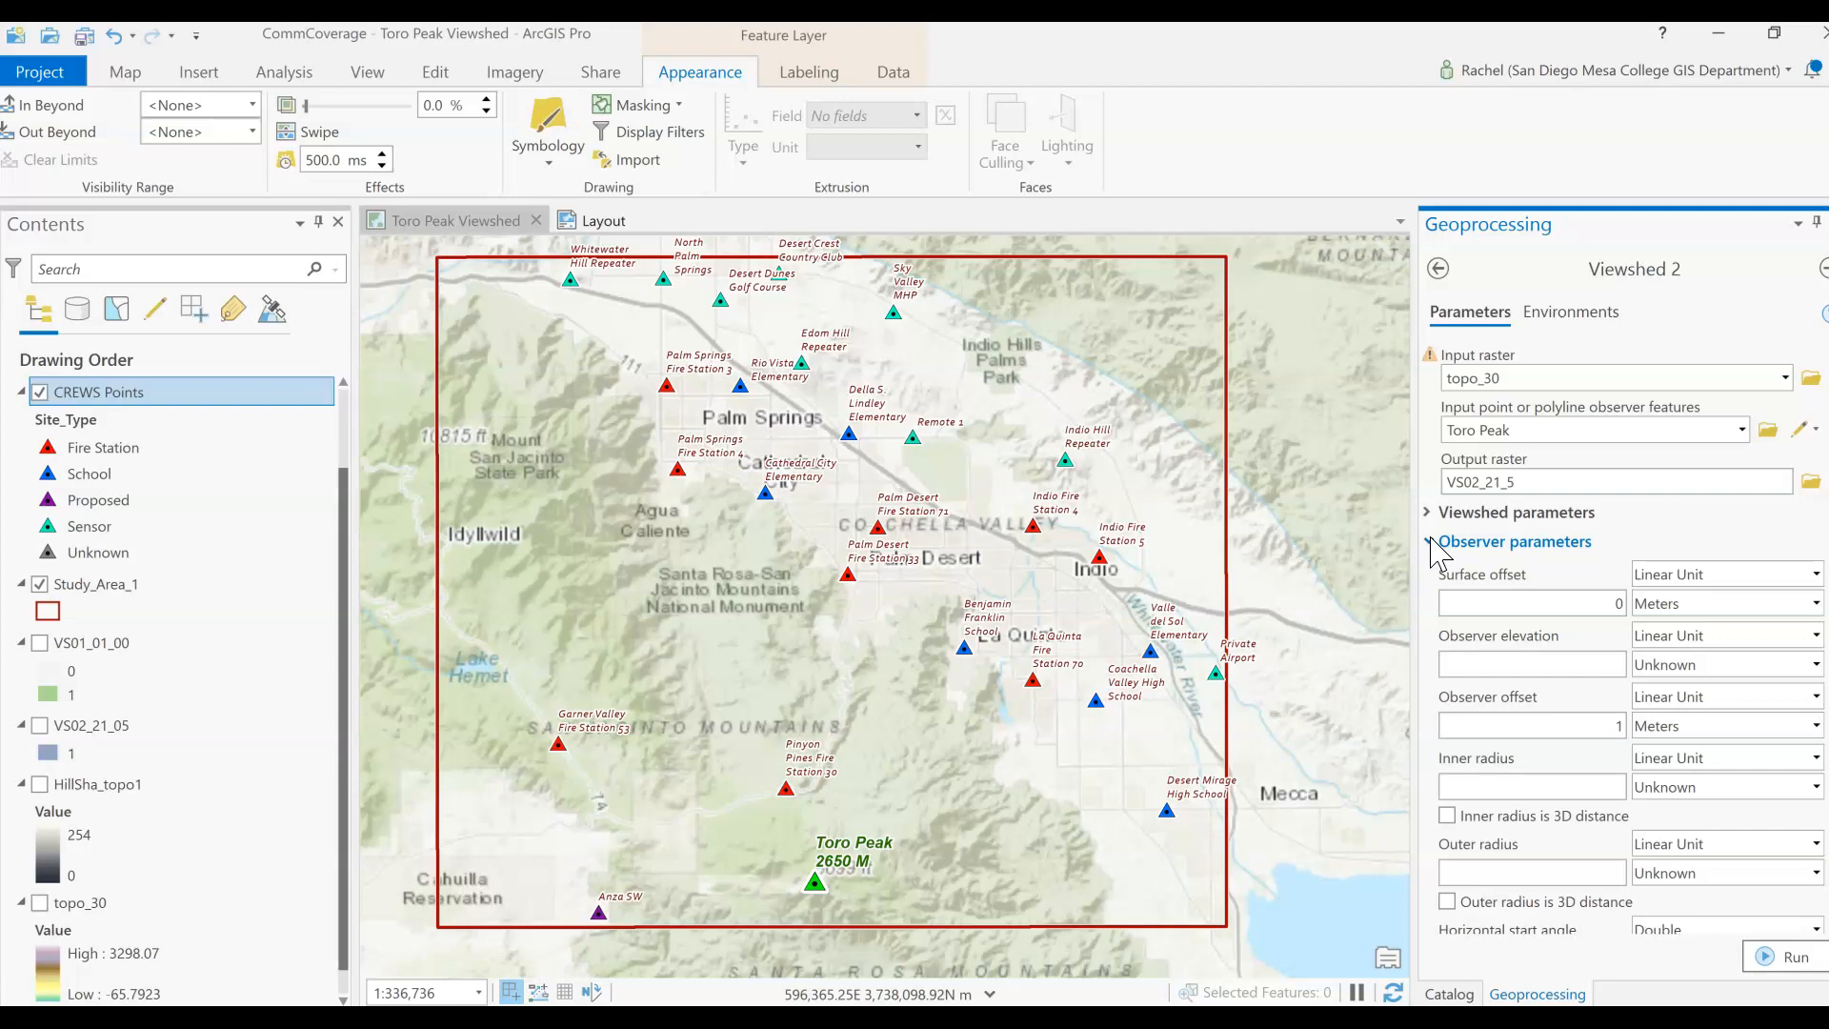
pyautogui.doubleClick(1635, 598)
pyautogui.write('5')
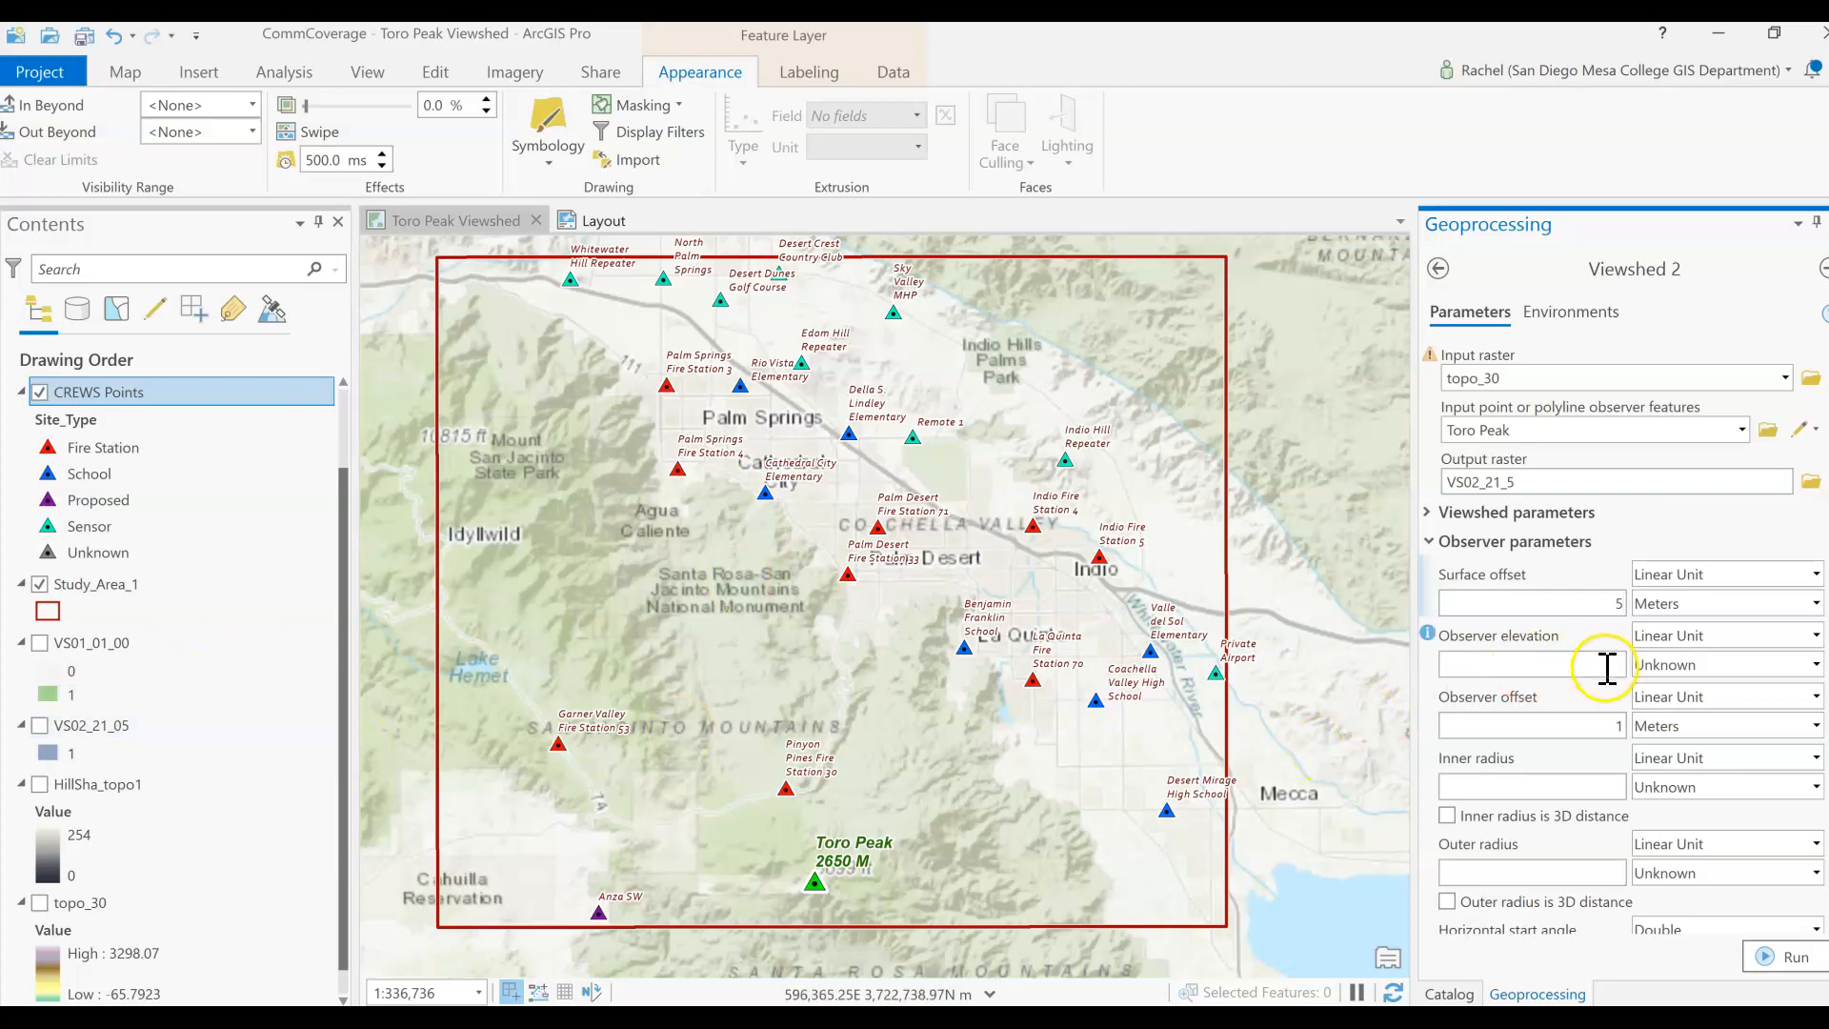
pyautogui.click(1601, 725)
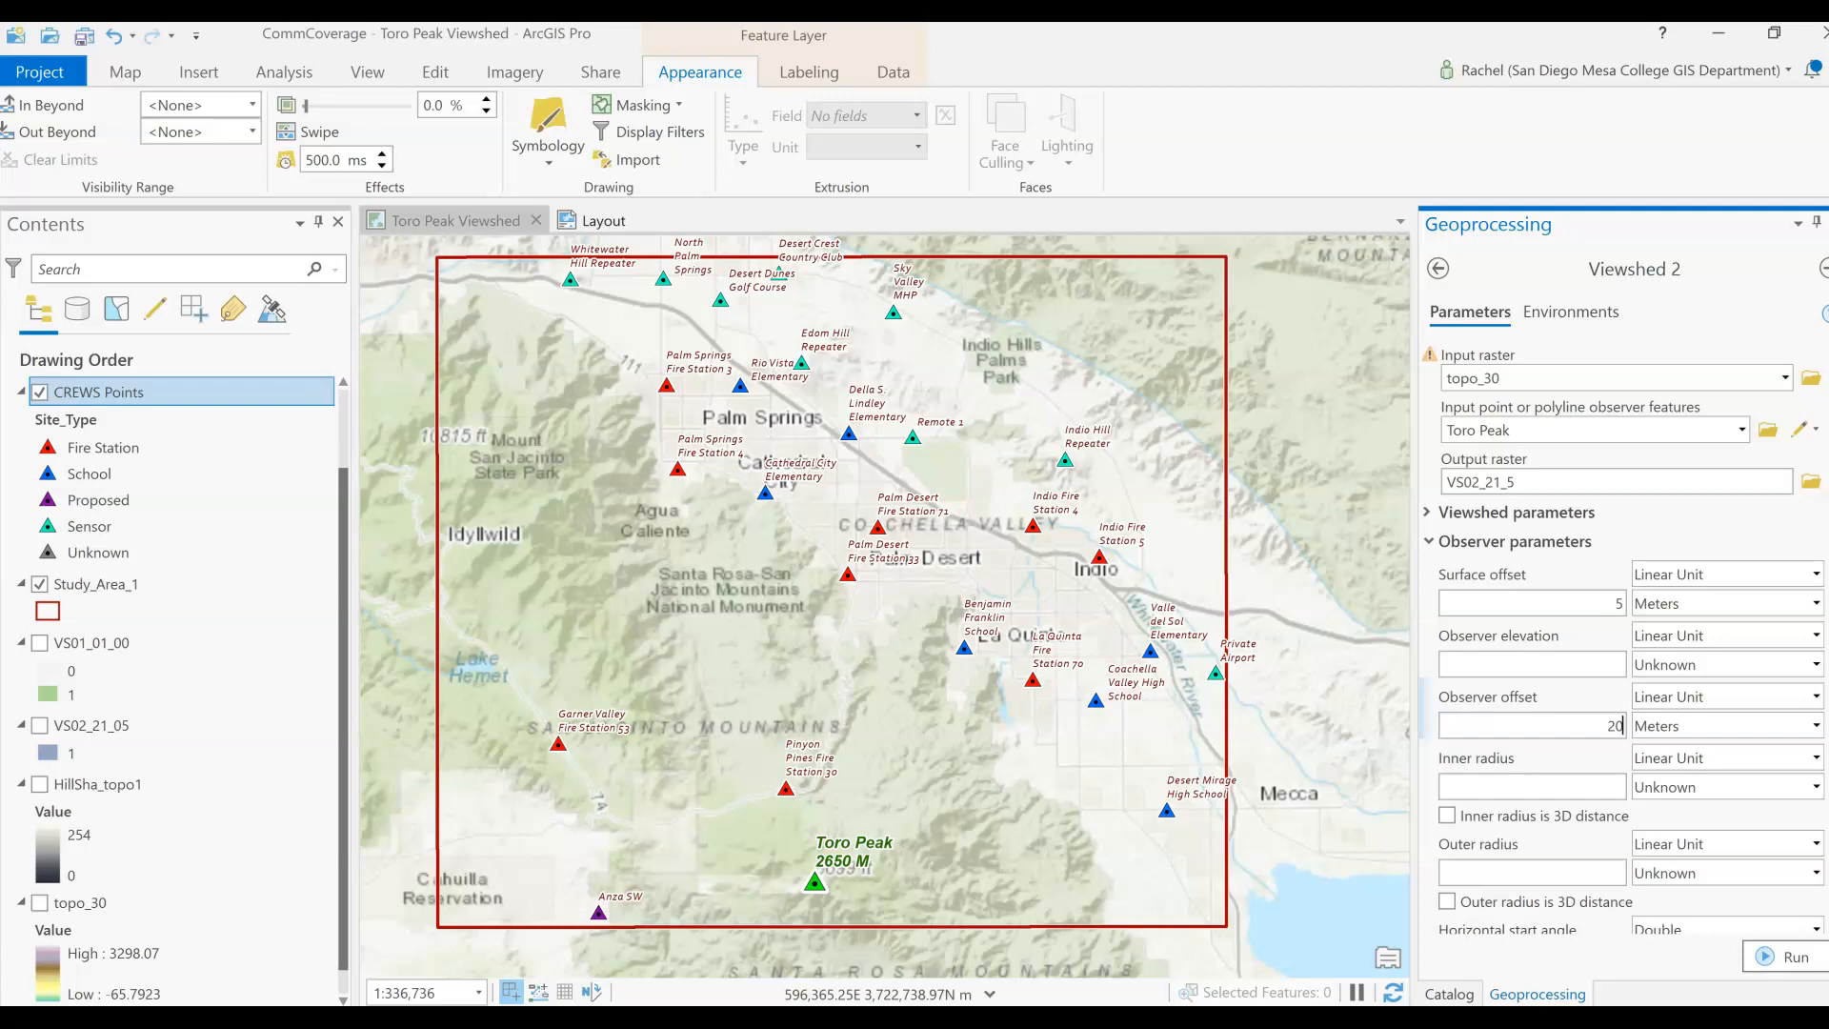
# Step: Review the remaining radius and angle settings of the observer and run the Viewshed 2 tool
pyautogui.scroll(-3, 1600, 790)
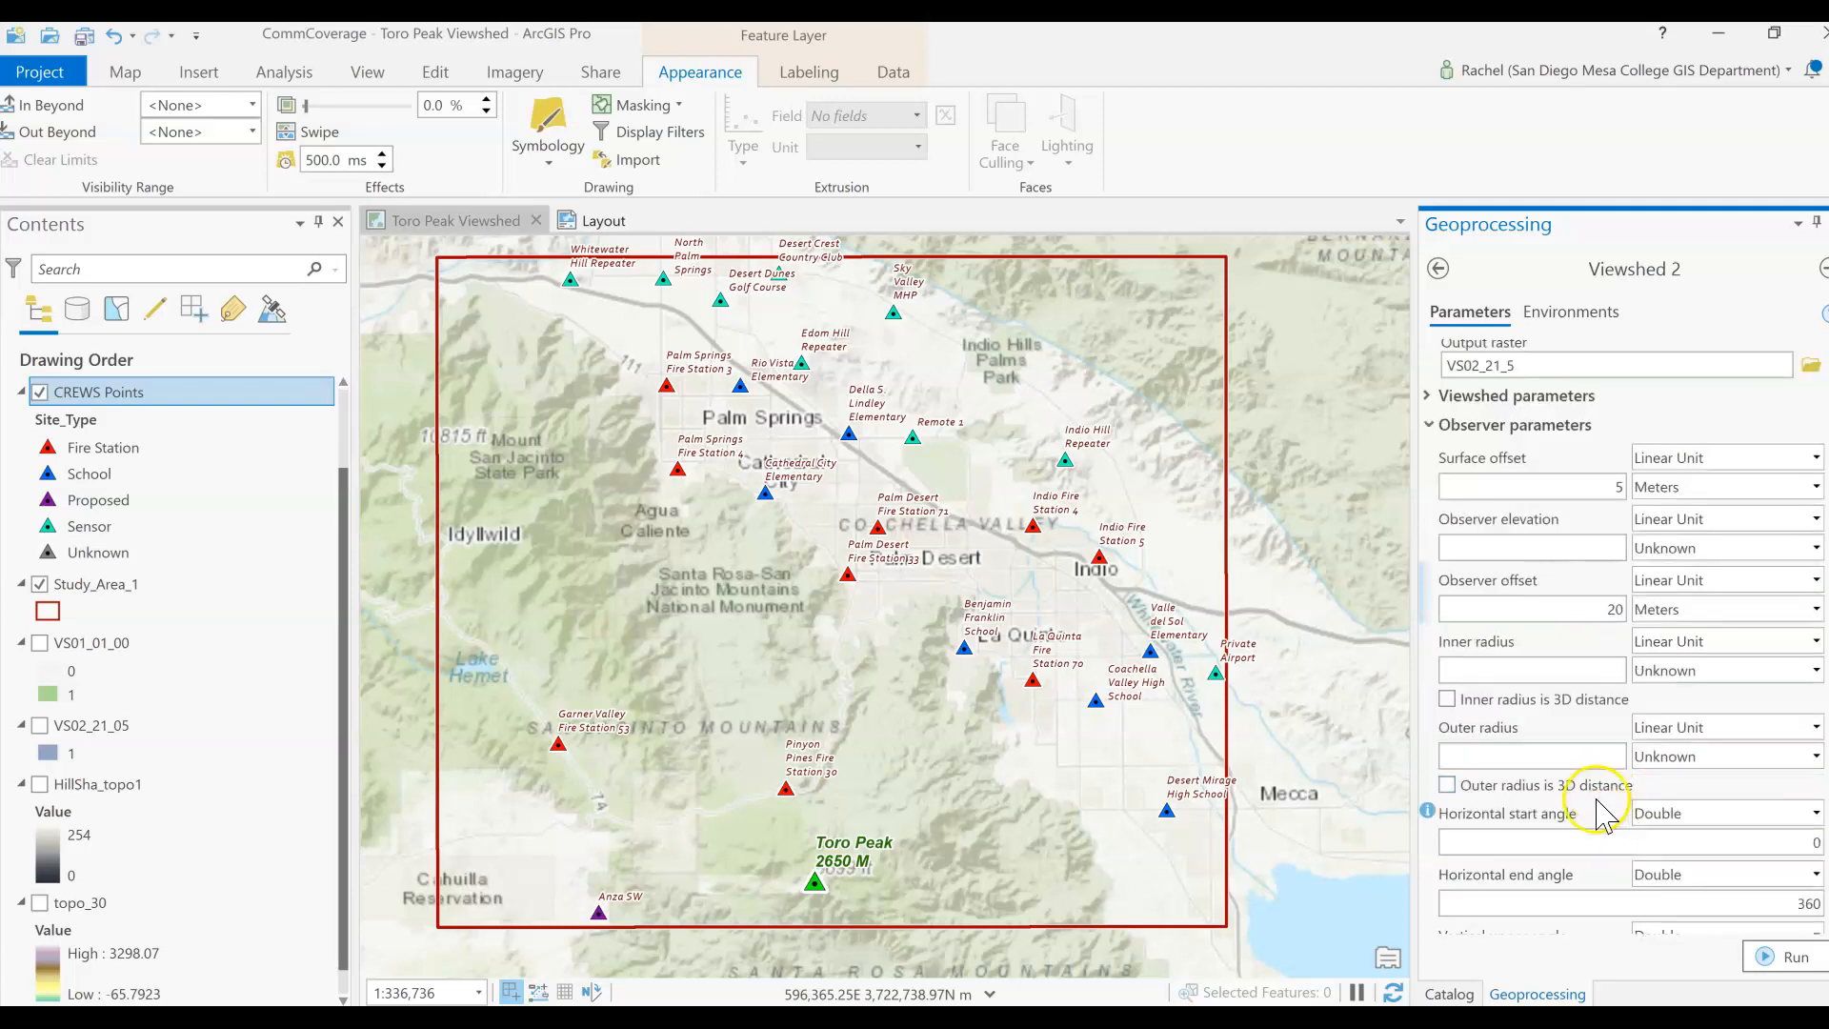
pyautogui.scroll(-1, 1600, 808)
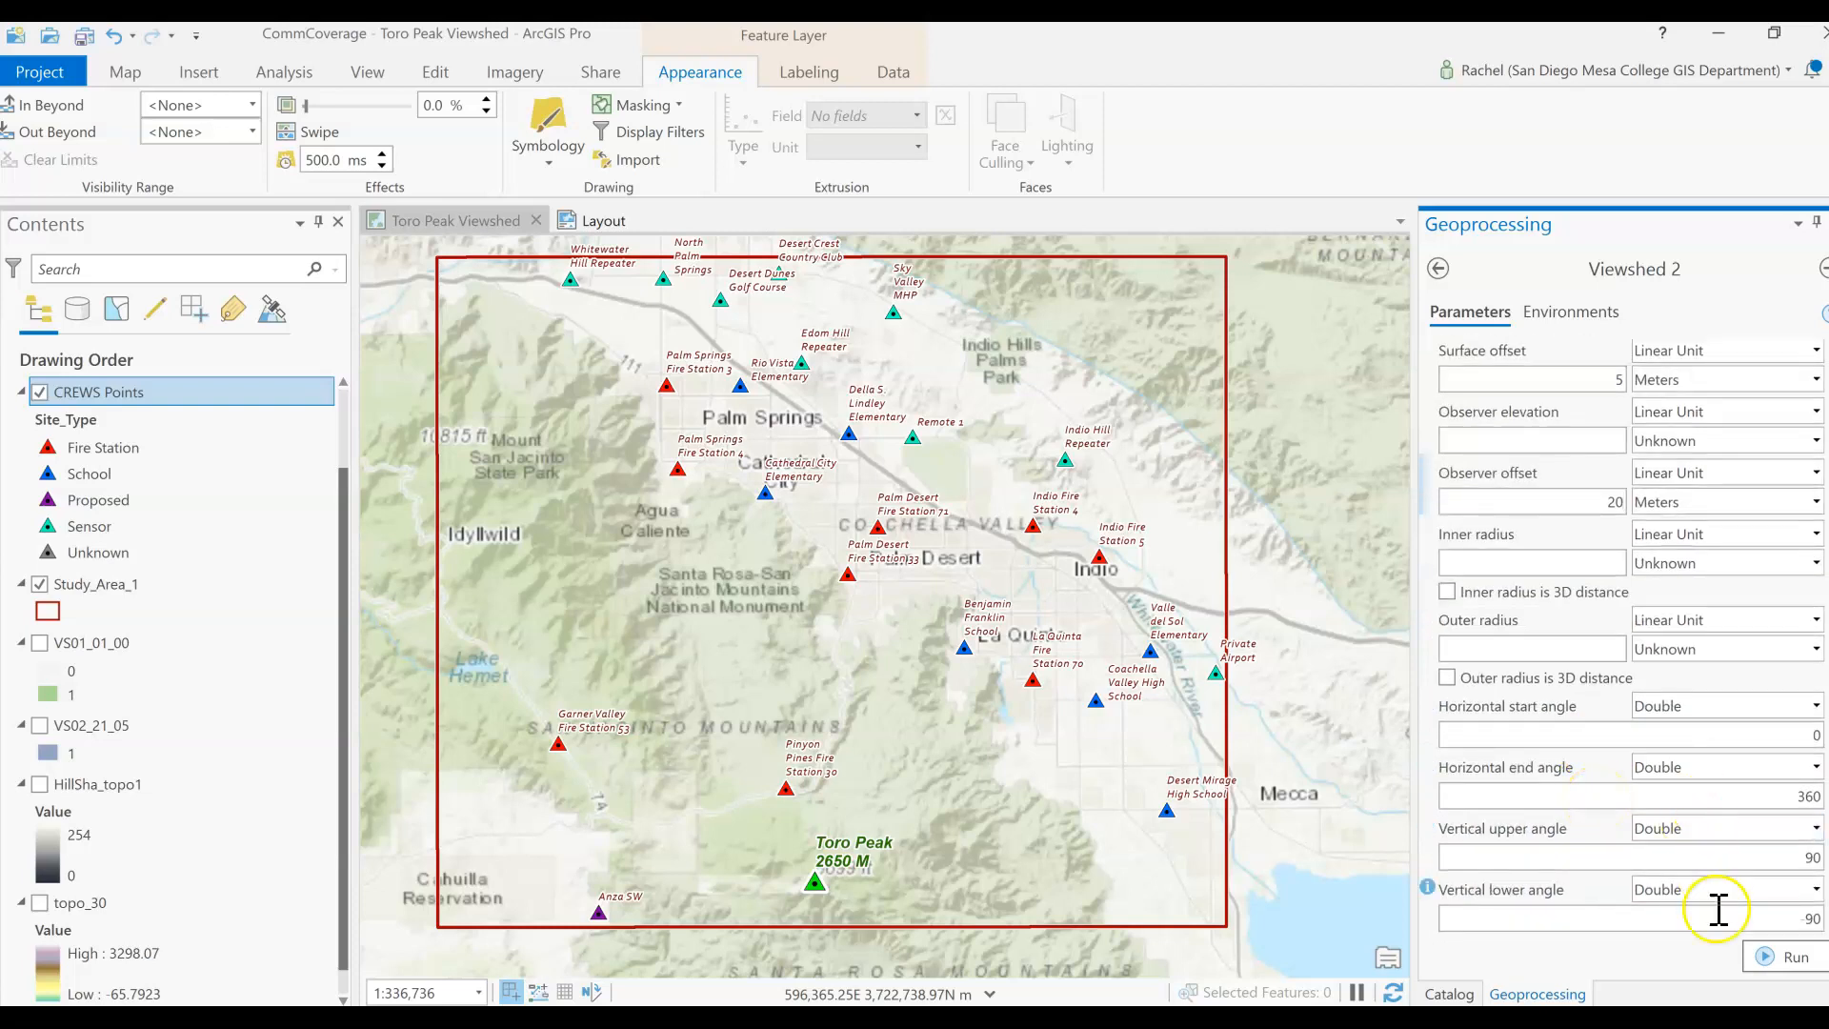
pyautogui.scroll(1, 1543, 828)
pyautogui.scroll(-1, 1548, 836)
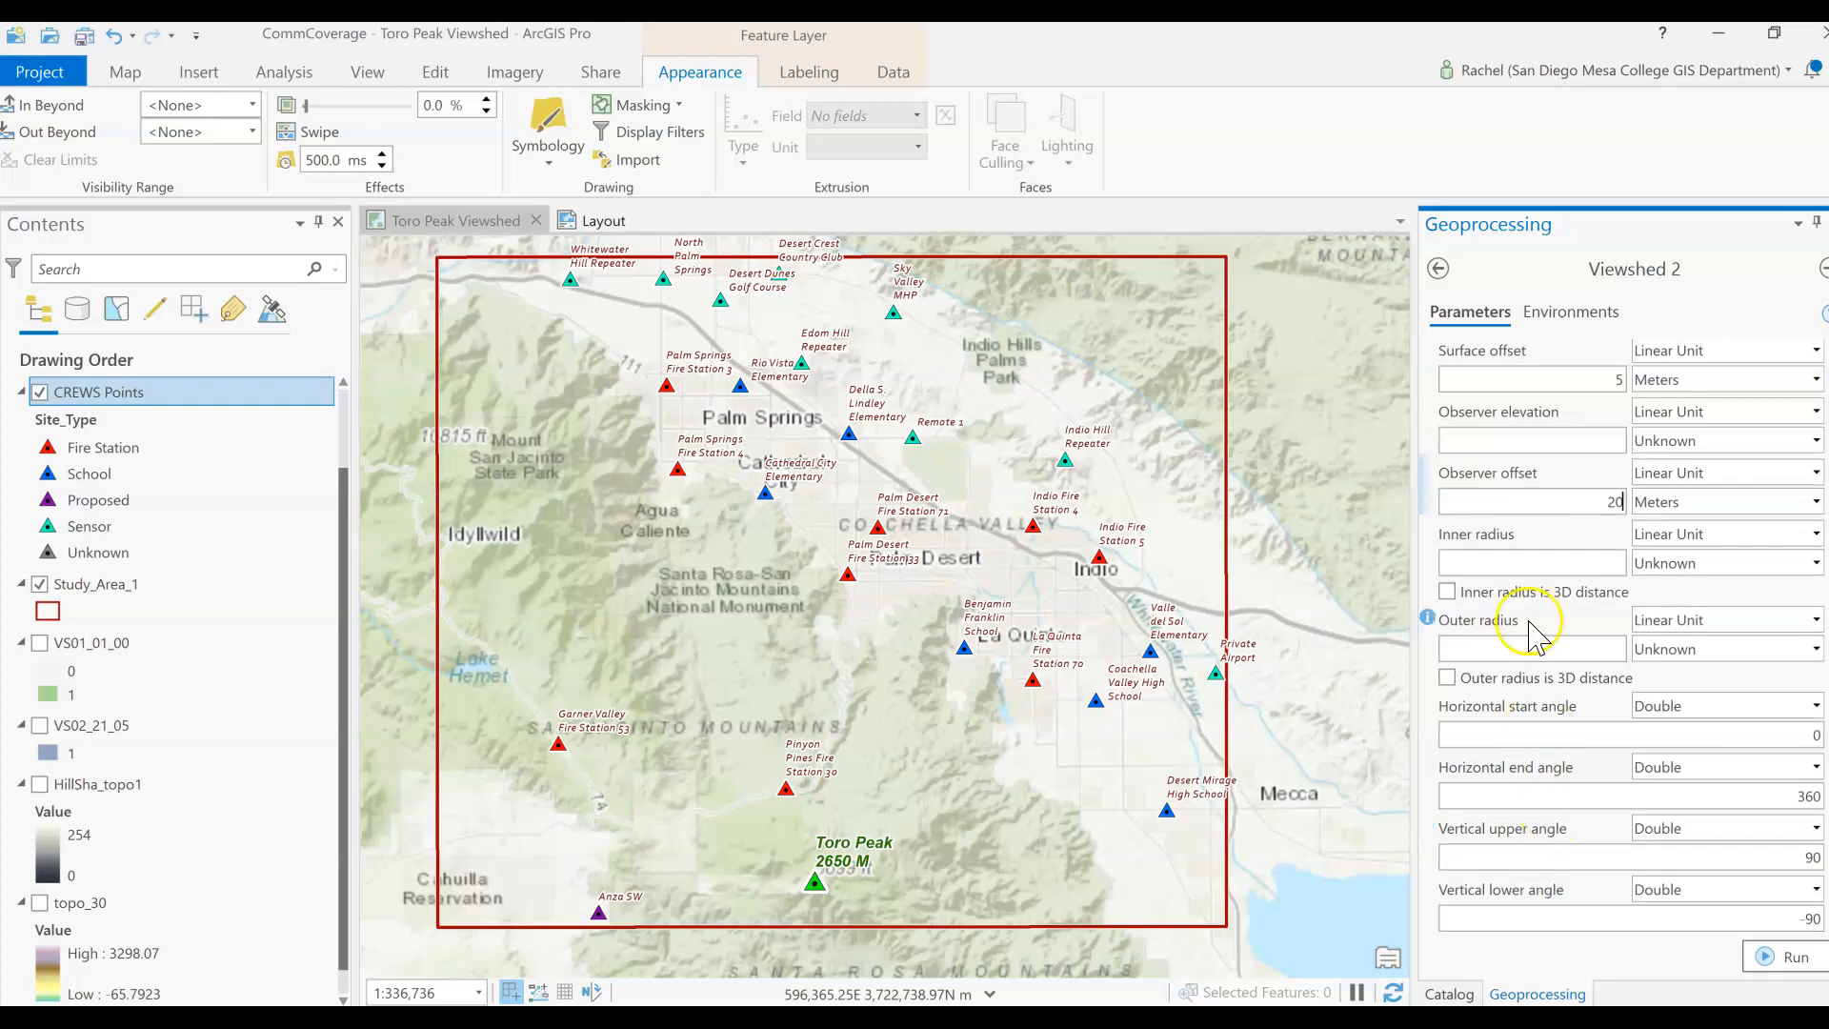
pyautogui.click(1787, 960)
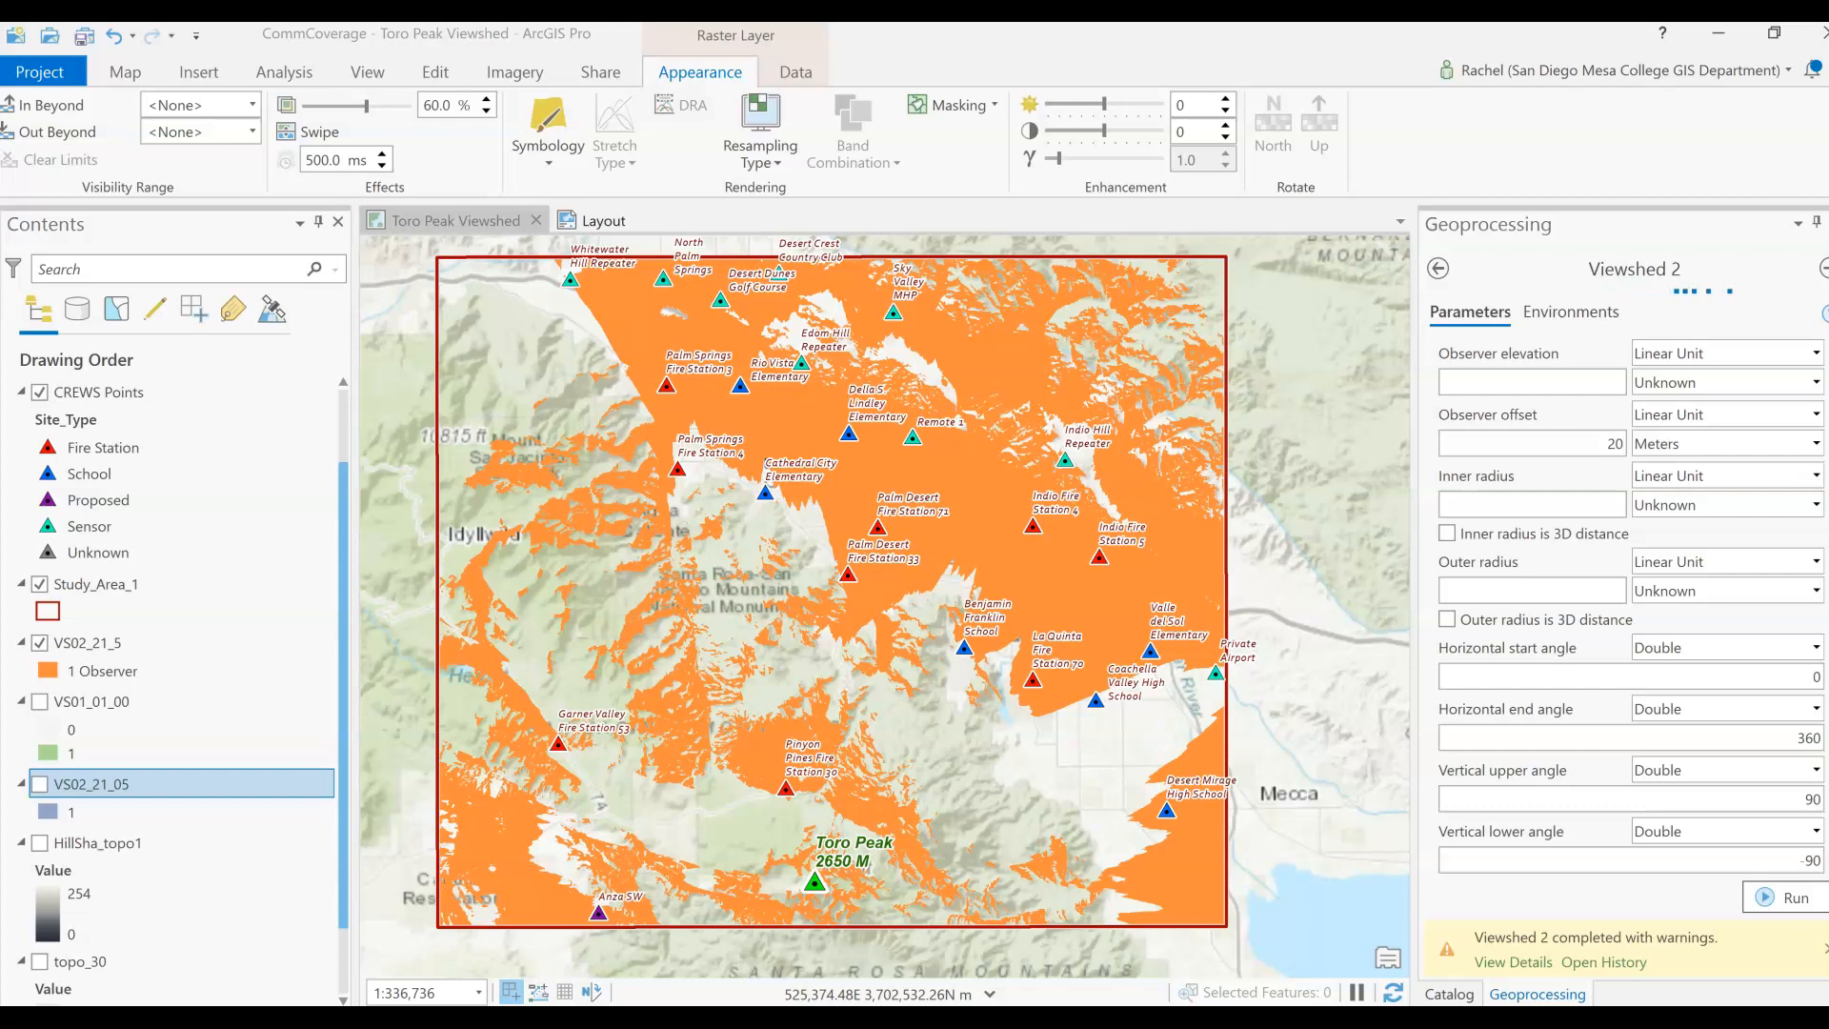
# Step: Import symbology for the VS02_21_5 layer so it draws as unique values in dark blue
pyautogui.click(154, 639)
pyautogui.rightClick(155, 643)
pyautogui.press('Escape')
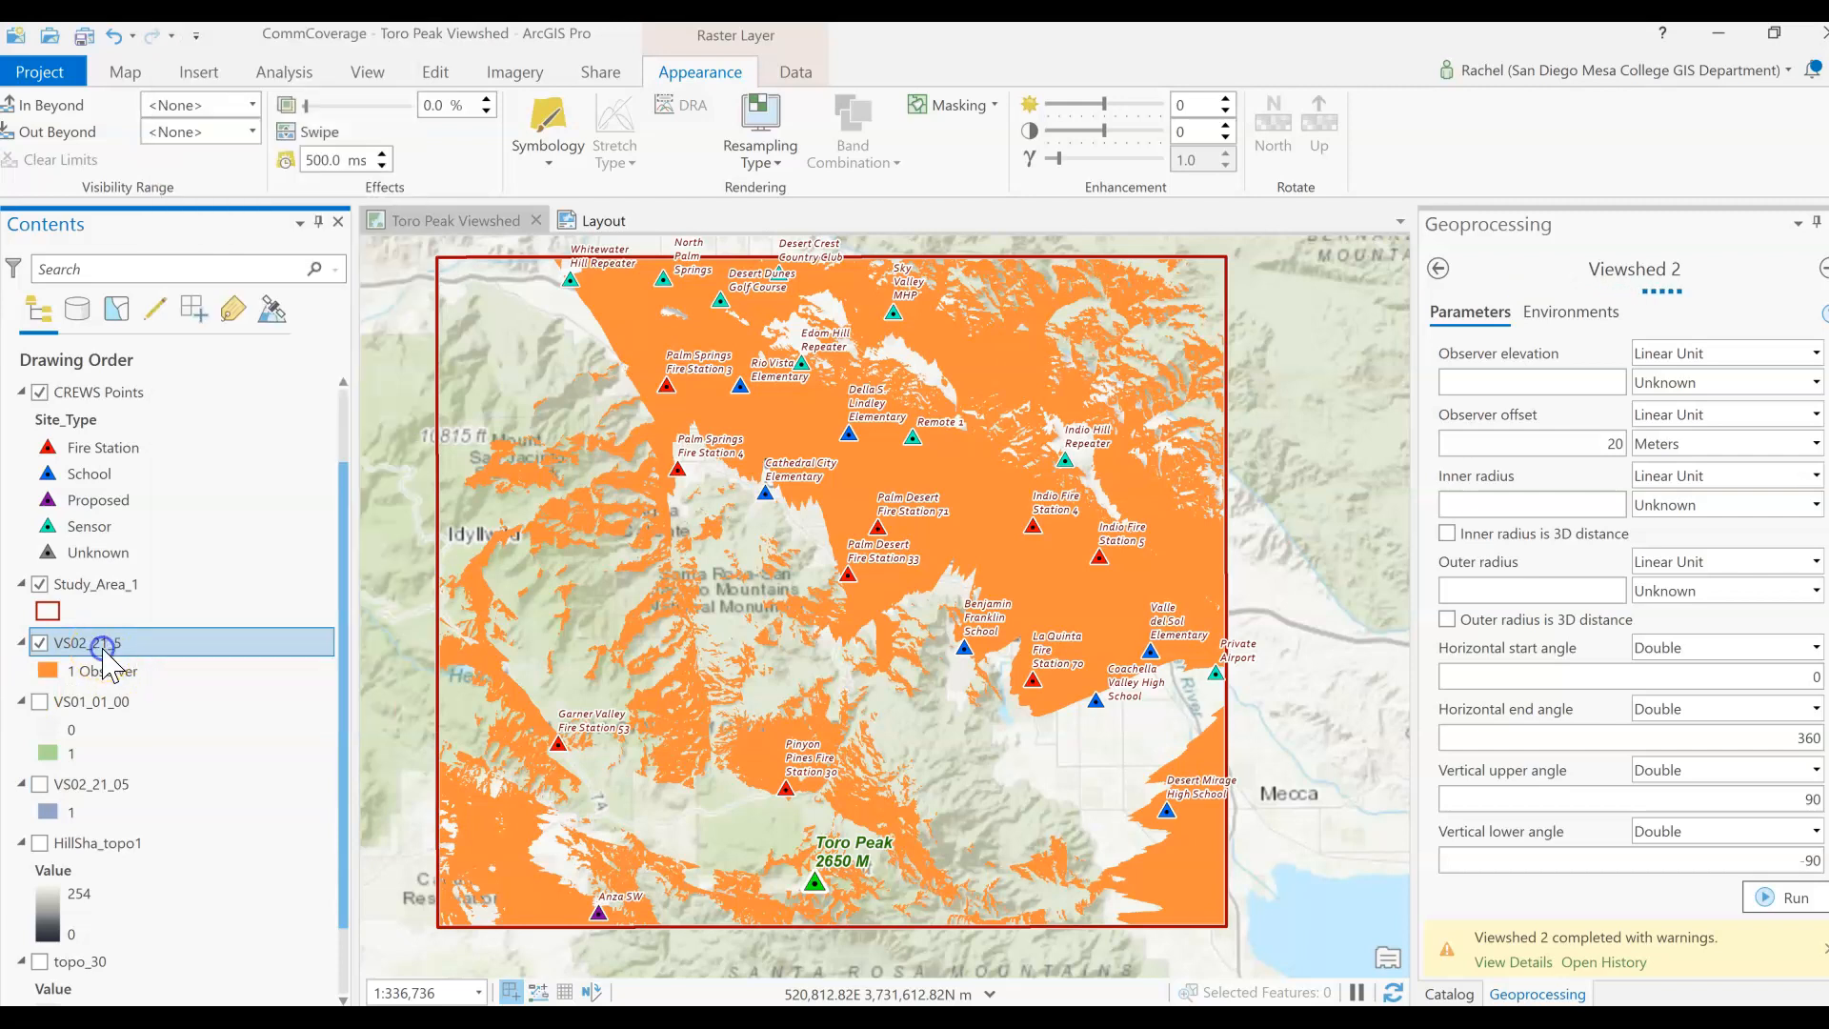
pyautogui.click(528, 134)
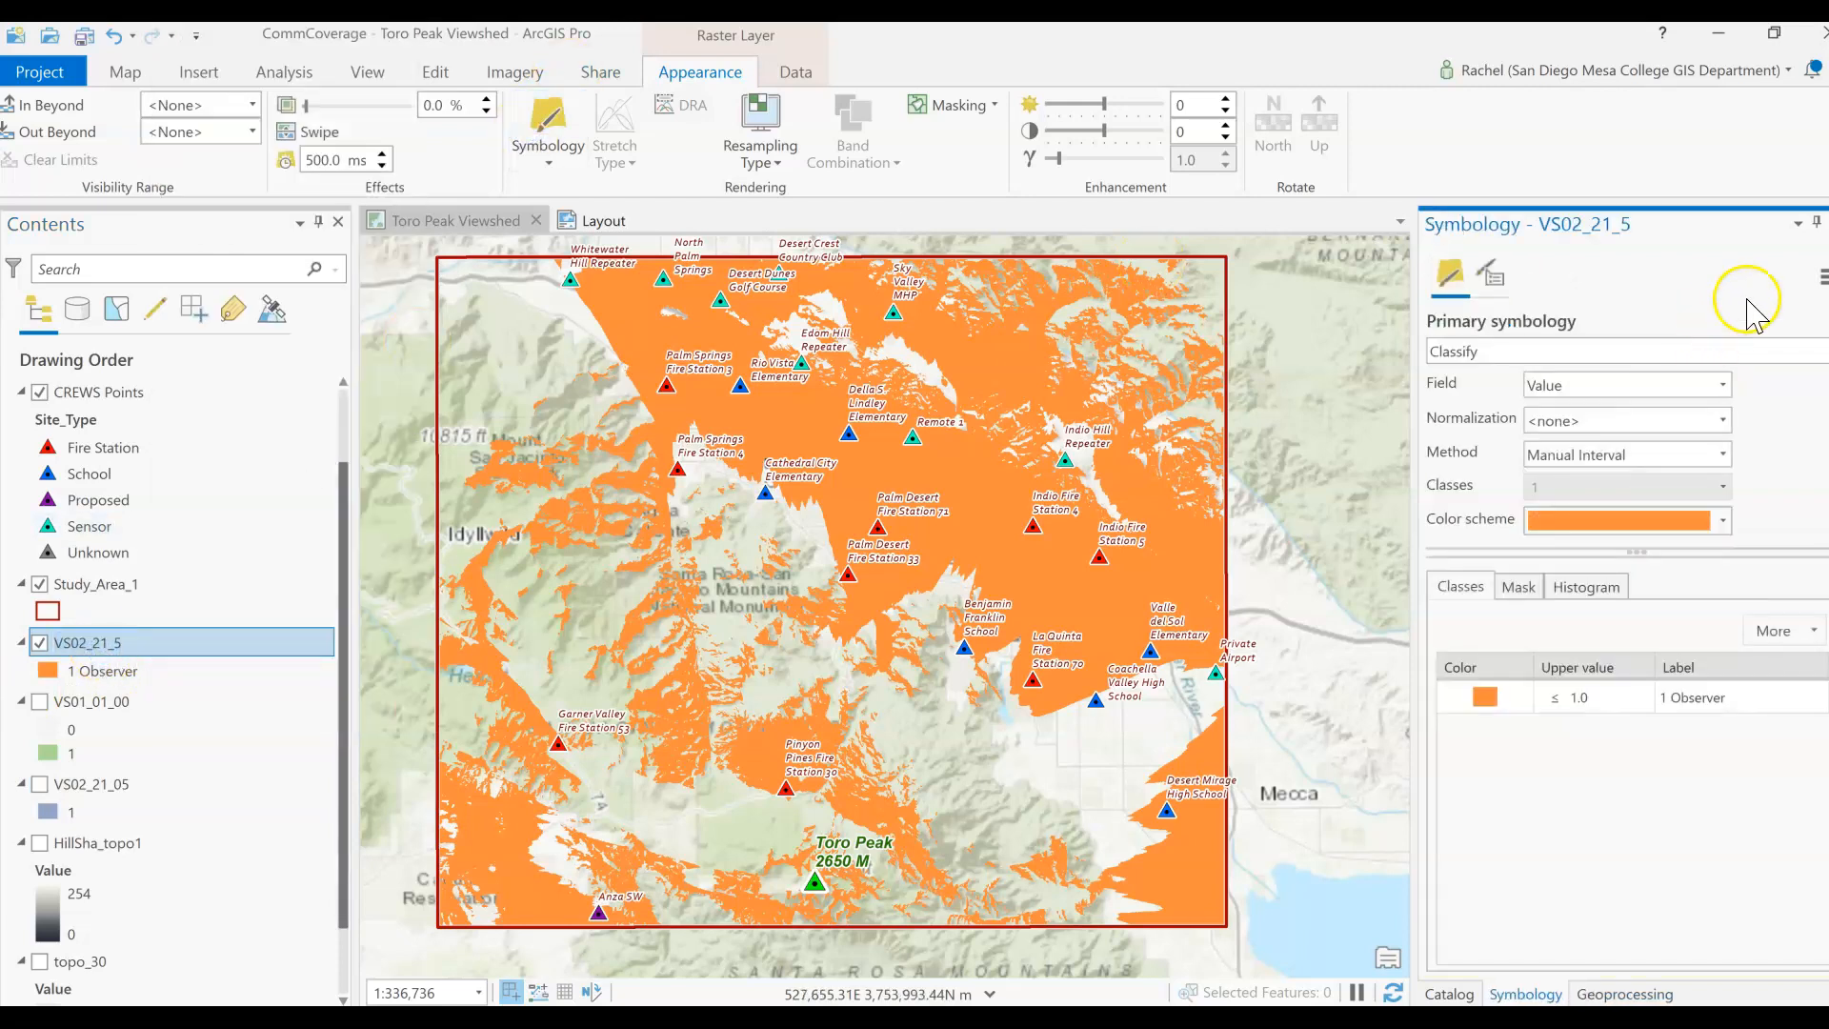
pyautogui.click(1822, 278)
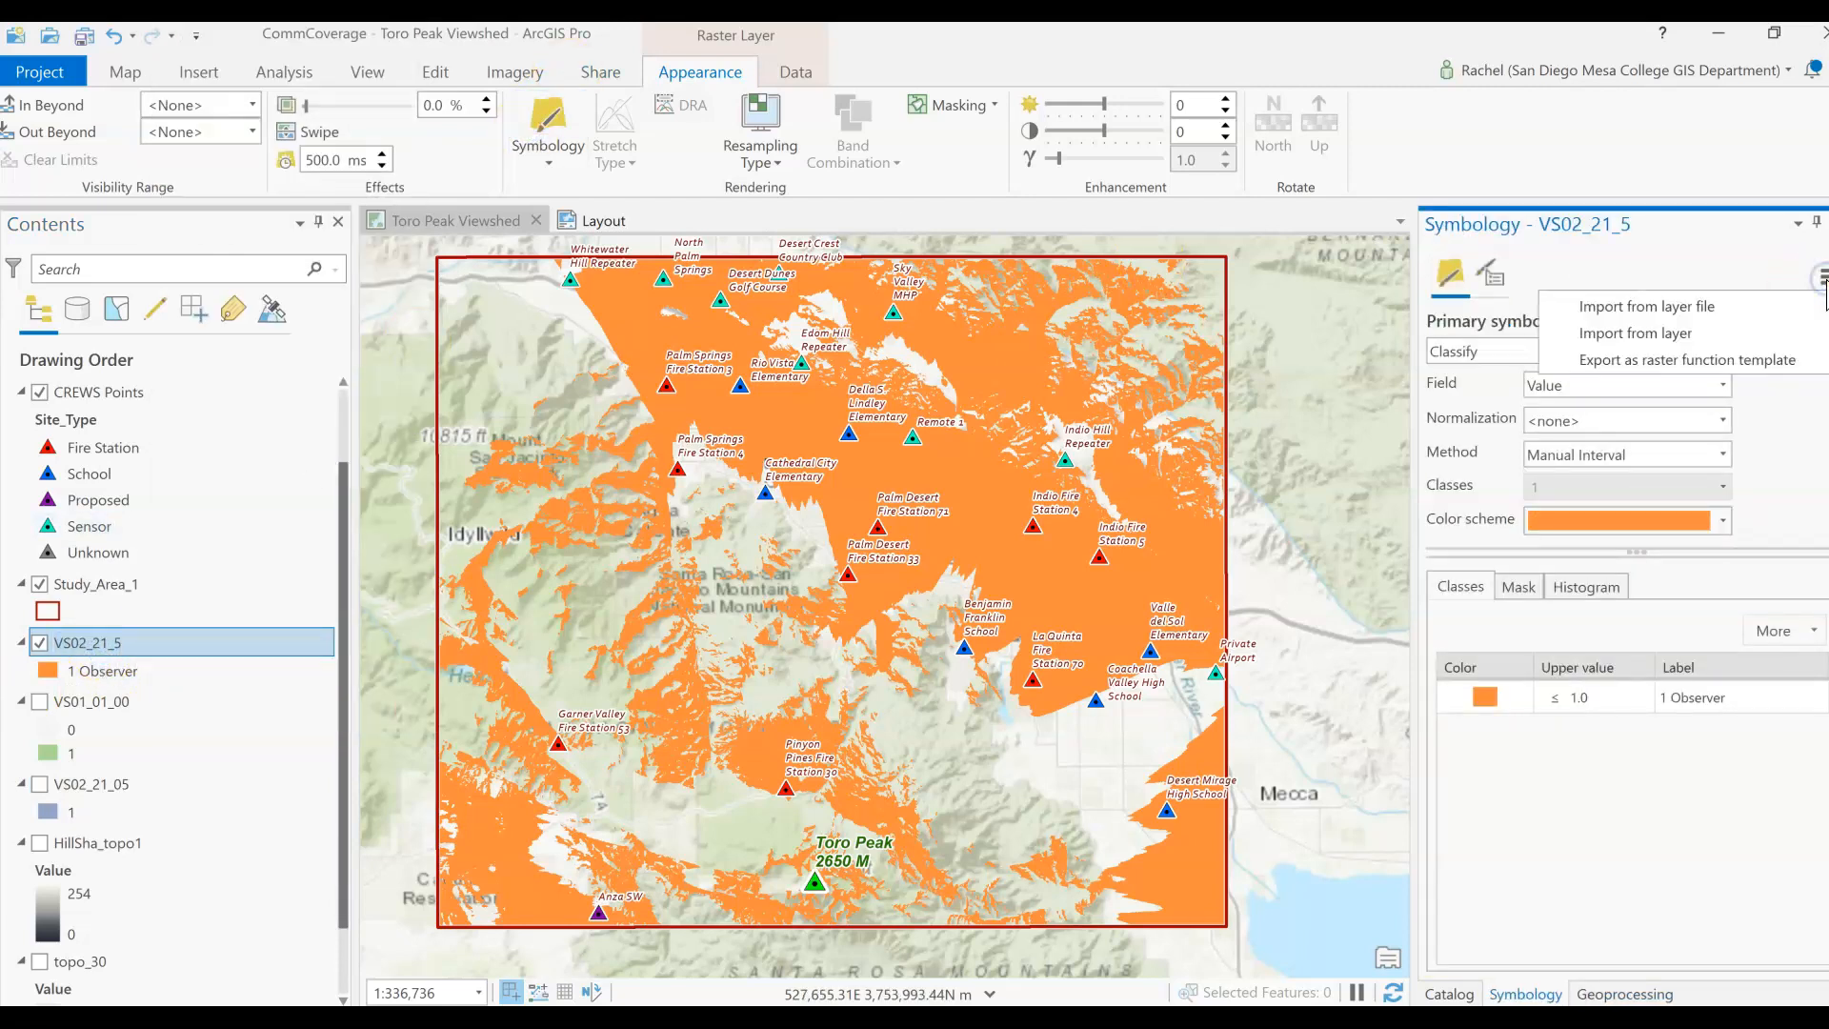
pyautogui.click(1733, 295)
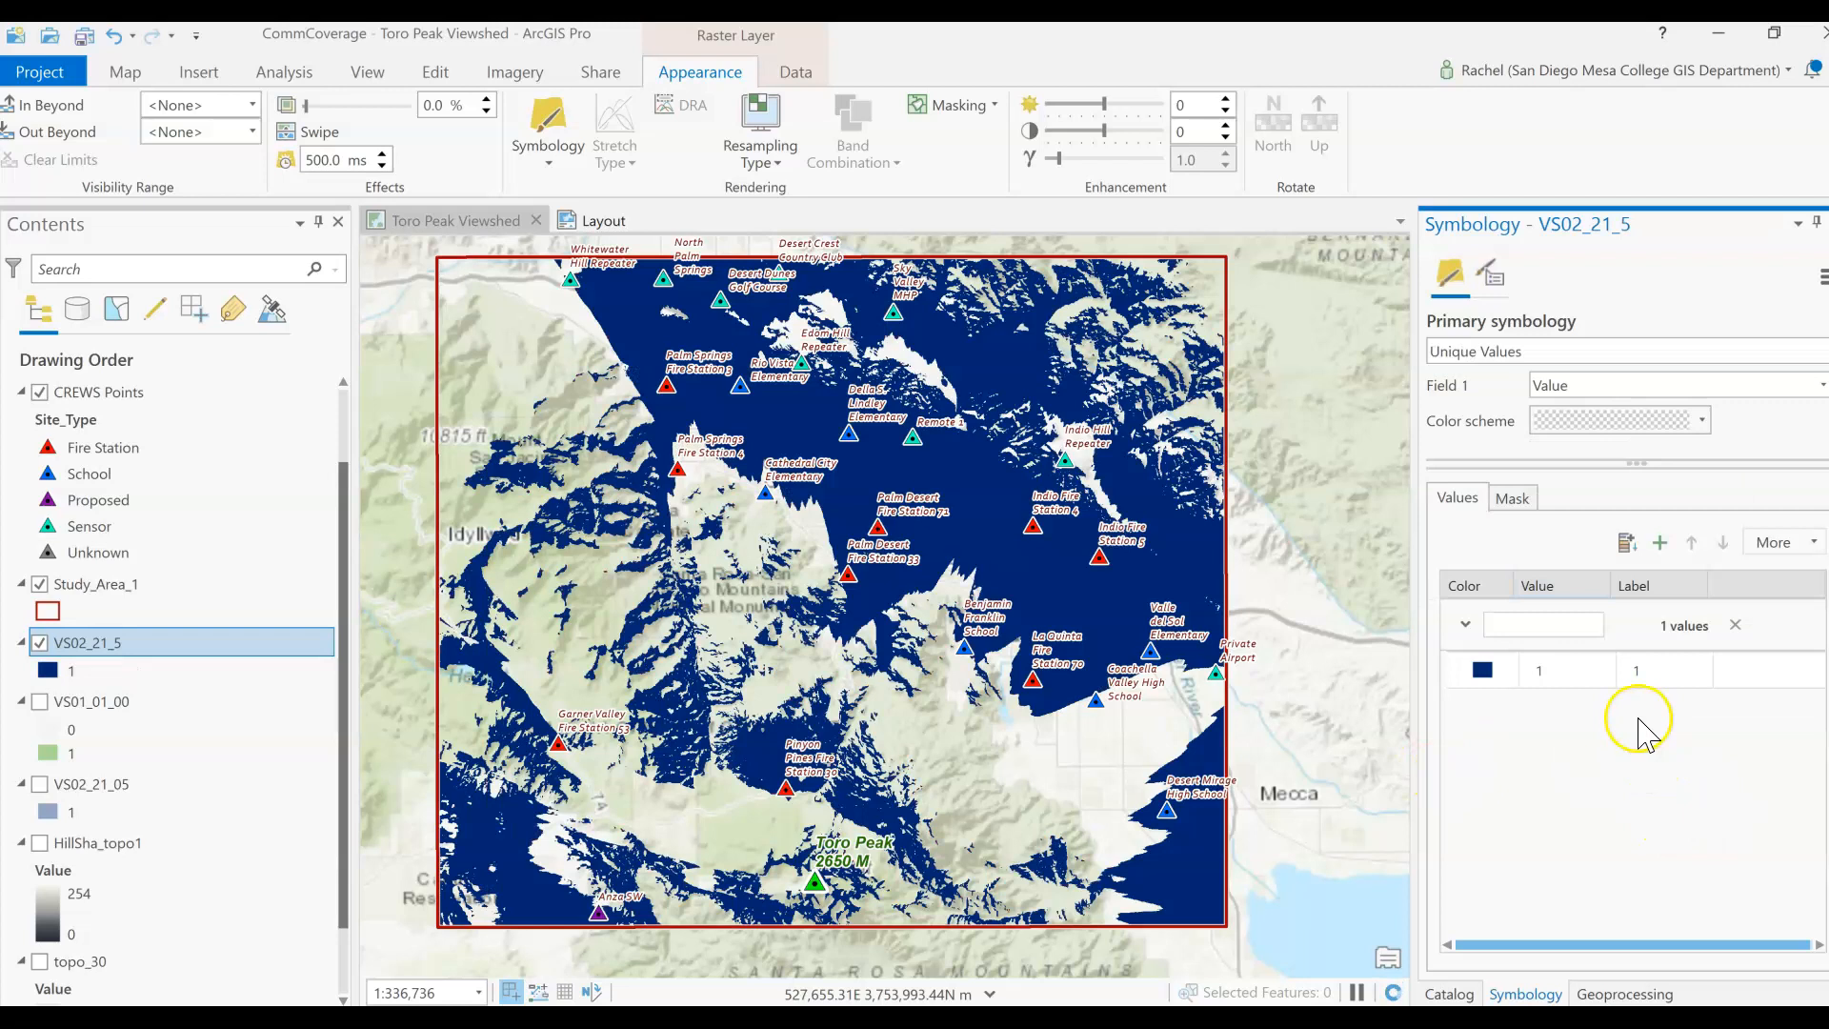
# Step: Set the transparency of the VS02_21_5 viewshed layer to 60%
pyautogui.moveTo(445, 104); pyautogui.dragTo(376, 122)
pyautogui.write('60')
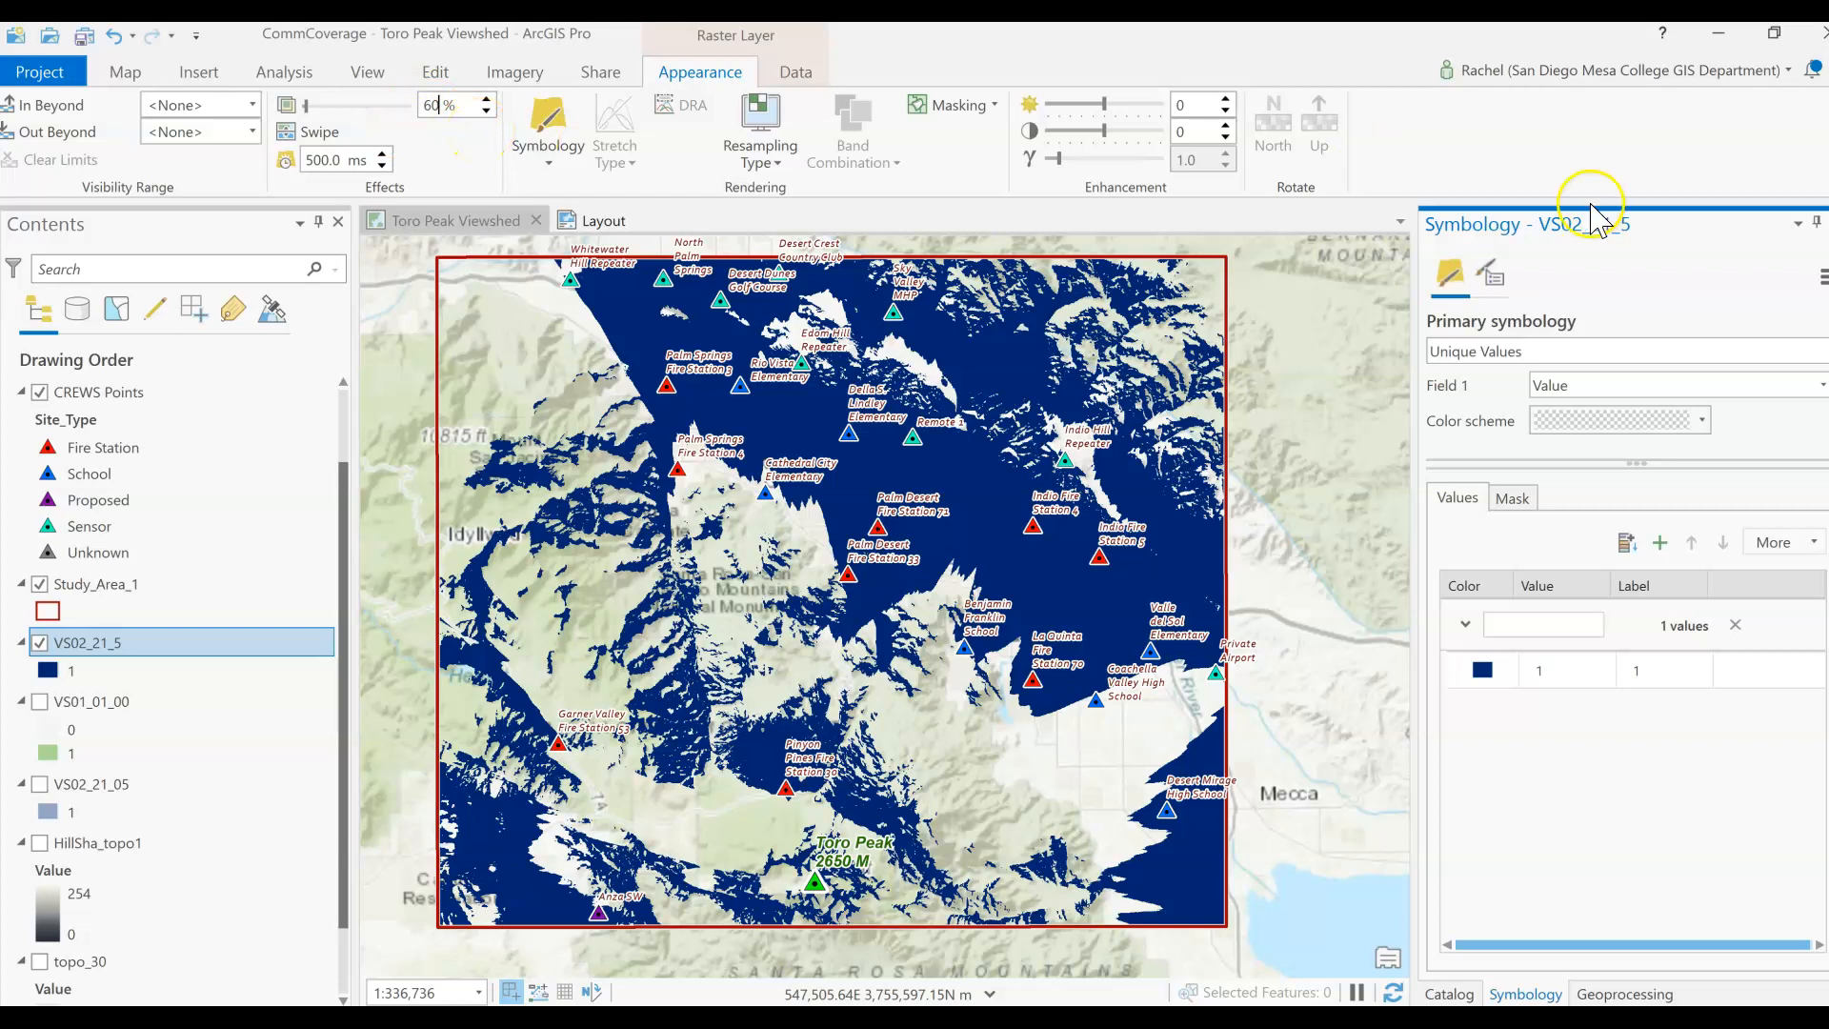
pyautogui.click(617, 646)
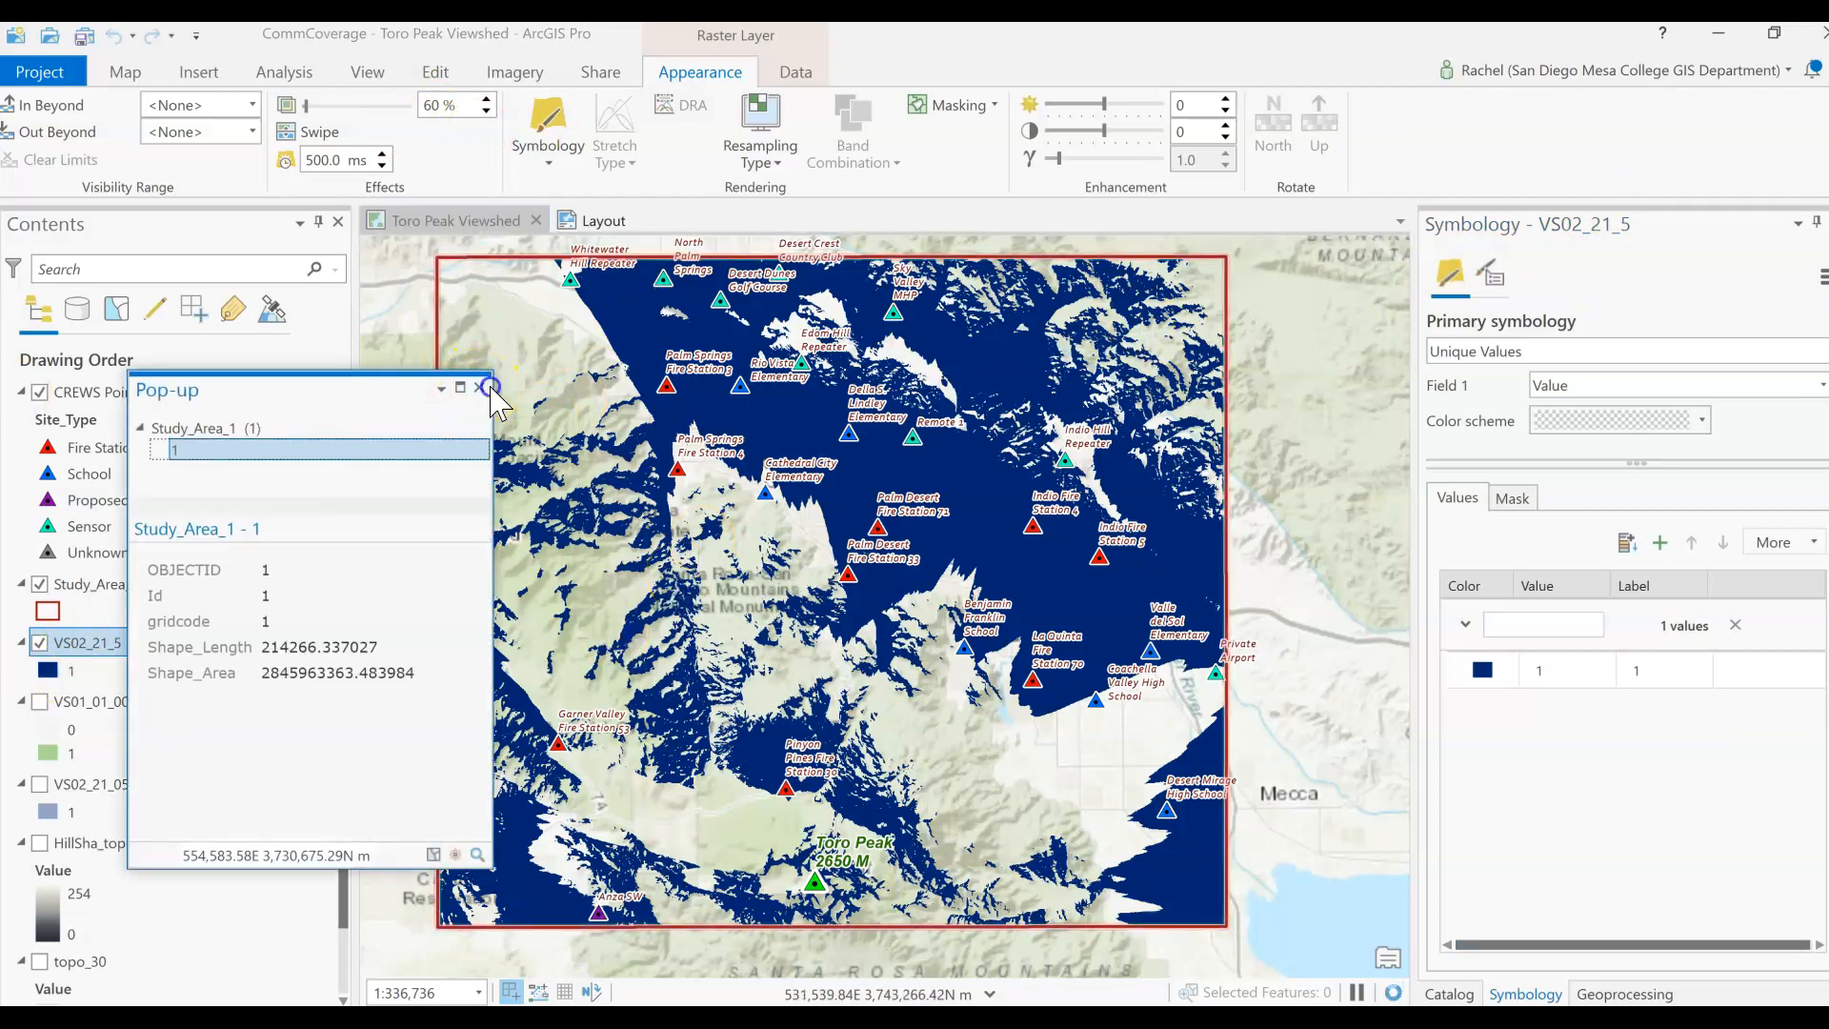
pyautogui.click(478, 388)
pyautogui.click(86, 641)
pyautogui.click(447, 101)
pyautogui.click(306, 105)
pyautogui.moveTo(306, 105); pyautogui.dragTo(356, 104)
pyautogui.click(431, 103)
pyautogui.press('BackSpace')
pyautogui.write('6')
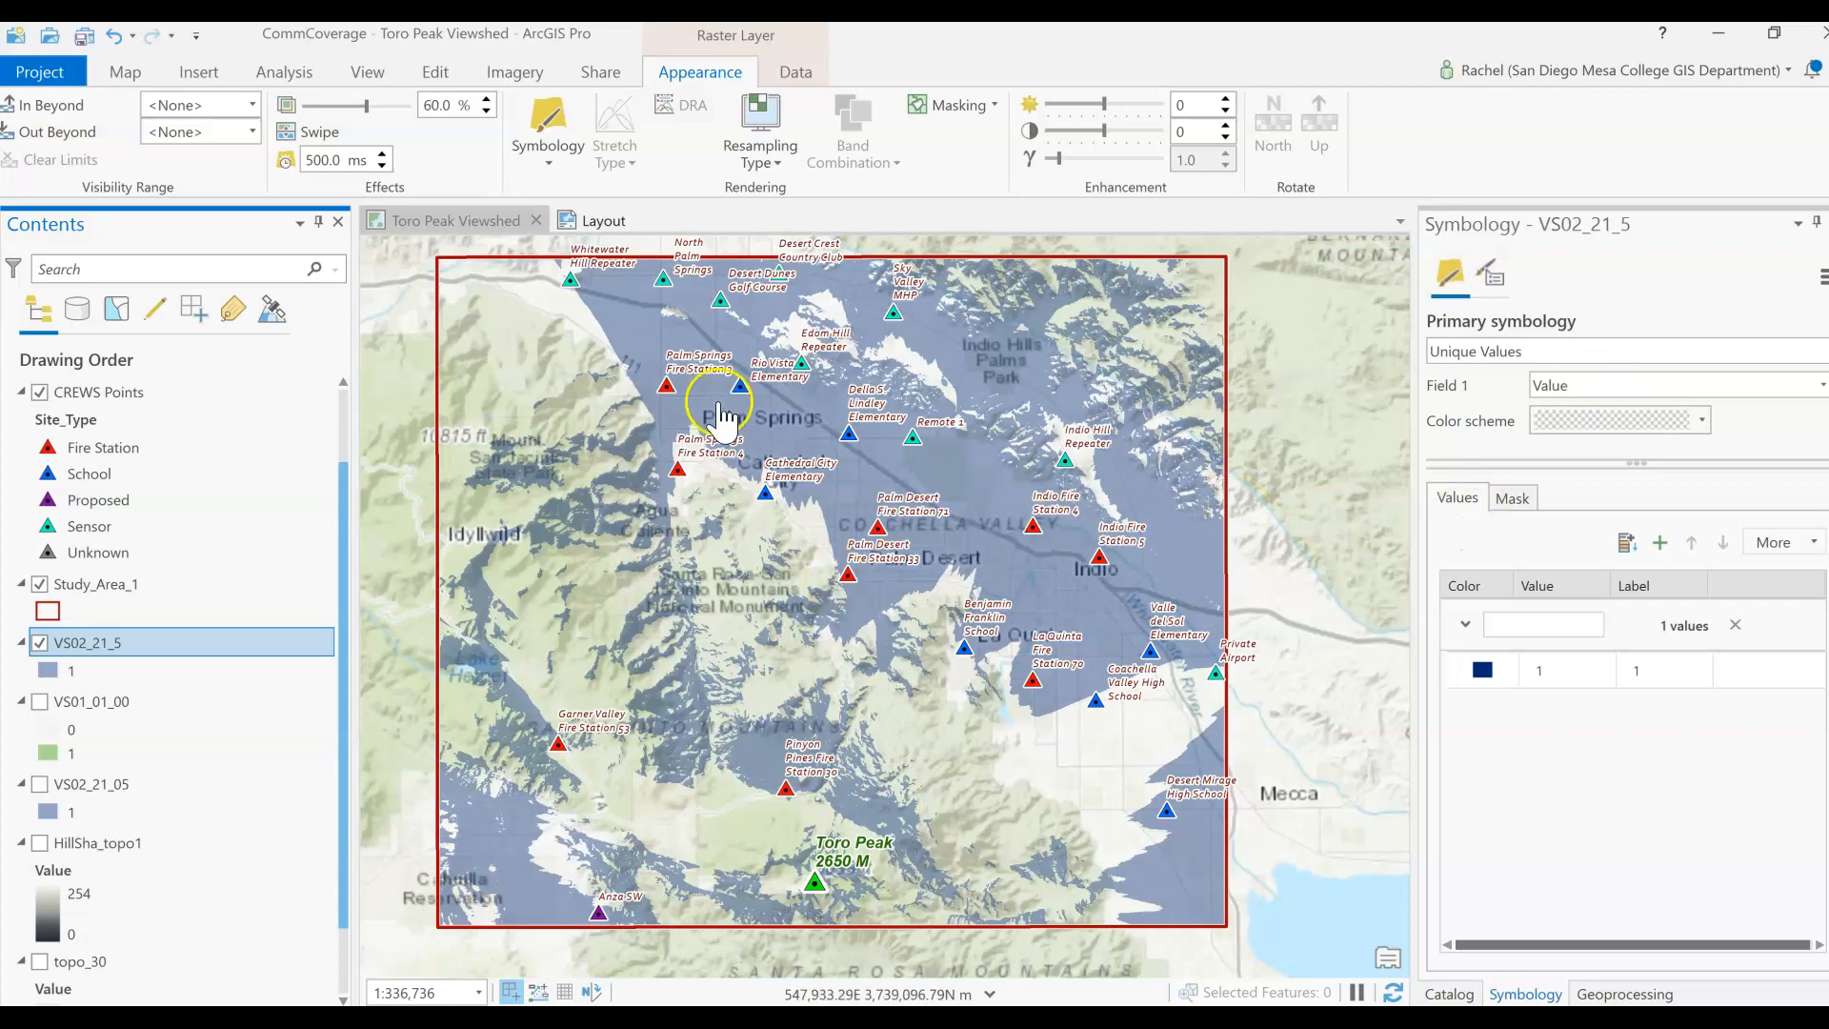
# Step: Examine the viewshed coverage around Garner Valley Fire Station 53 and Coachella Valley High School, and read the high school's attributes
pyautogui.click(561, 768)
pyautogui.scroll(8, 562, 783)
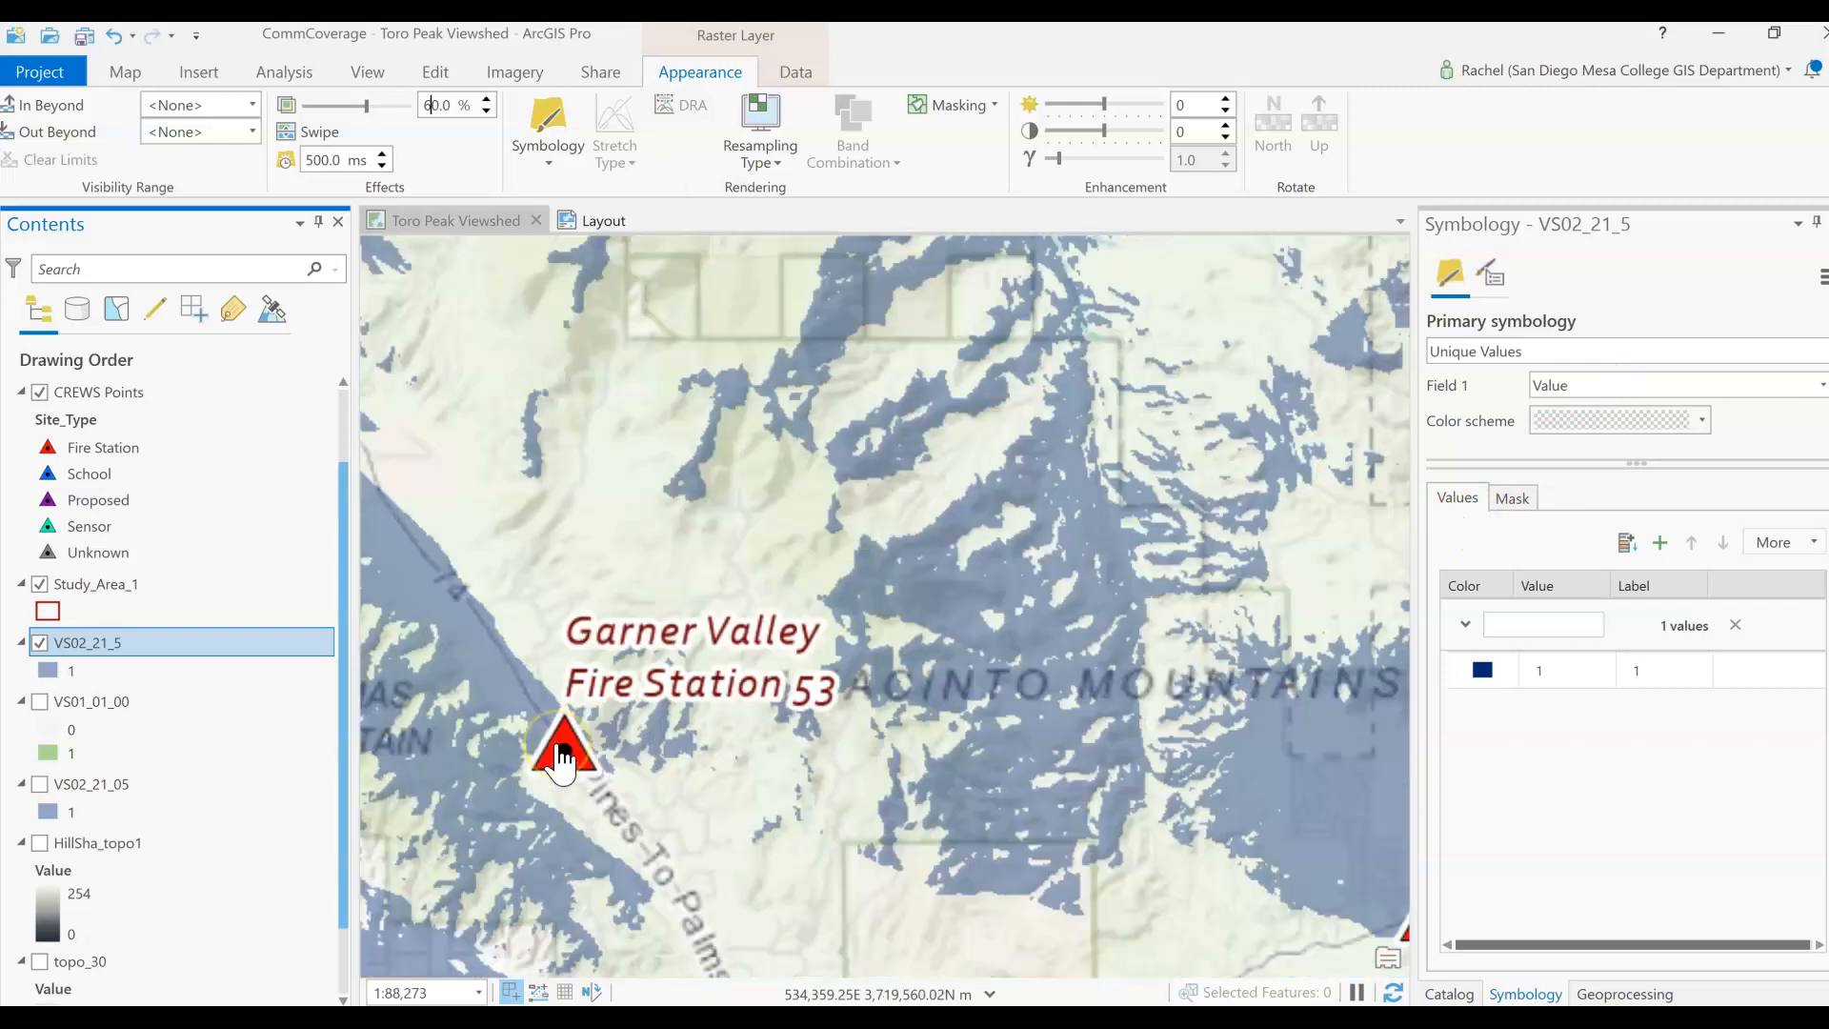
pyautogui.scroll(-8, 633, 755)
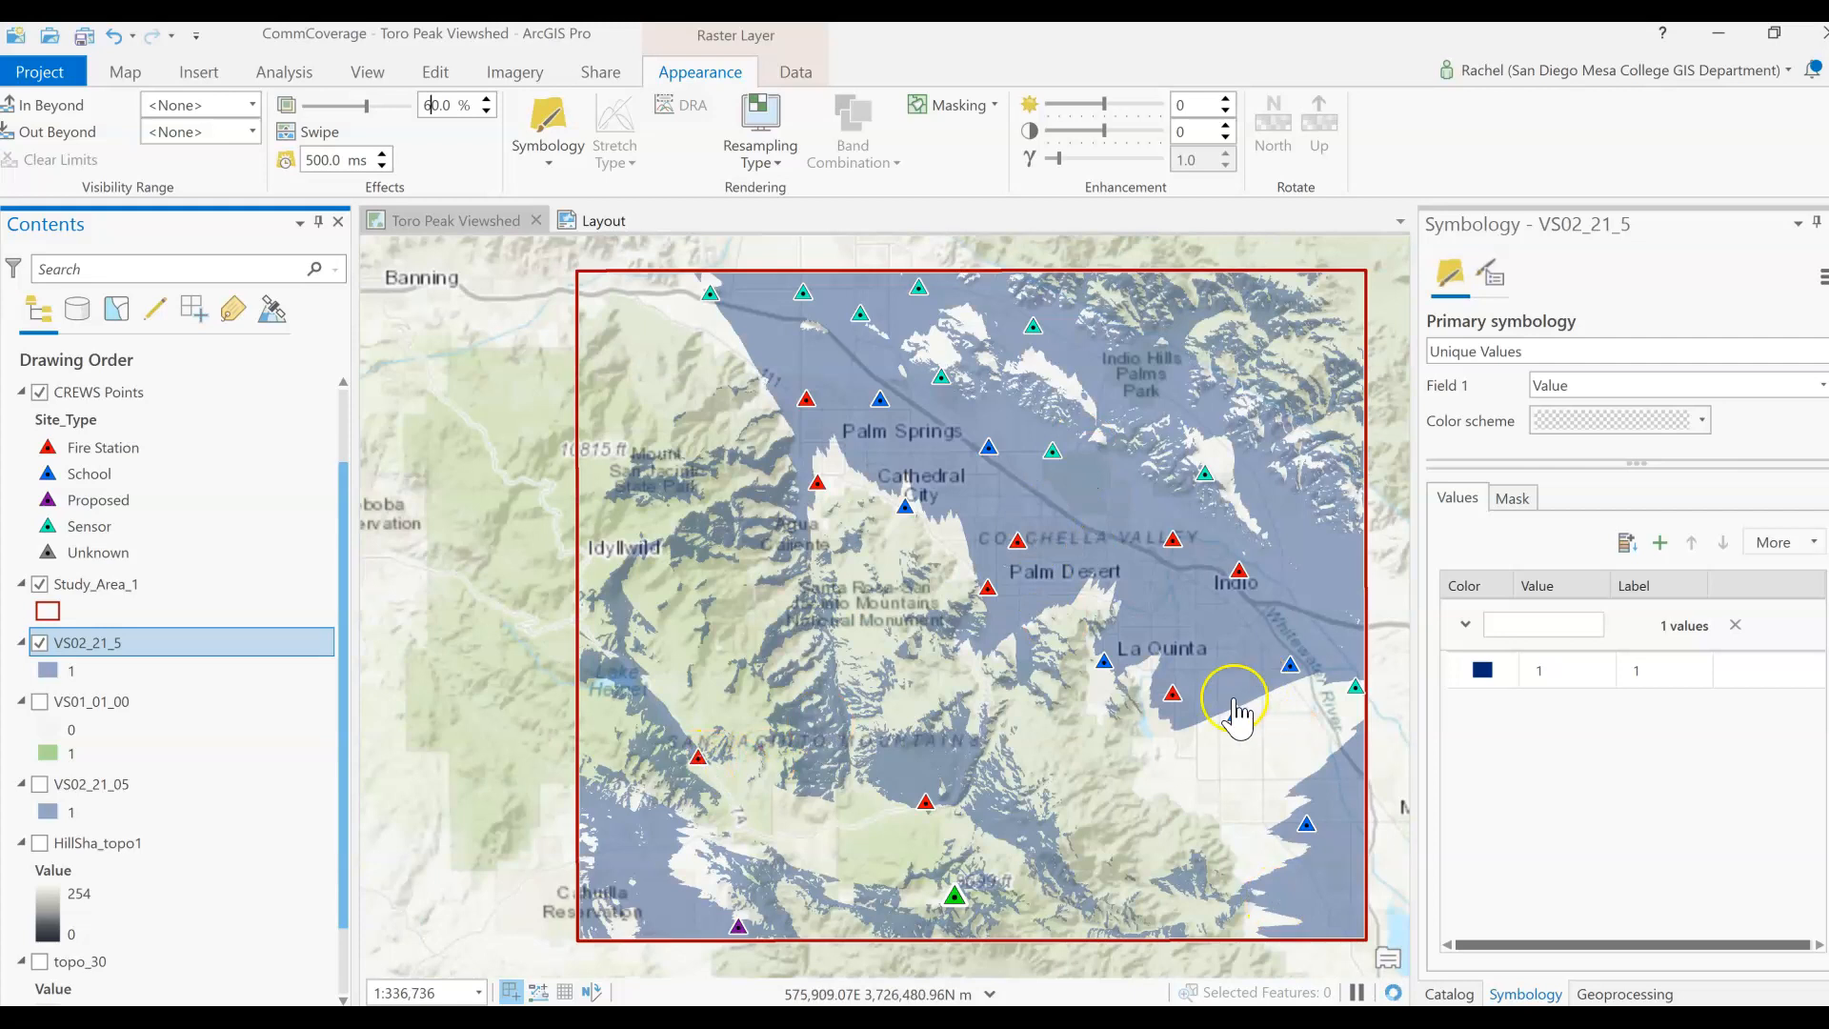
pyautogui.scroll(5, 1257, 716)
pyautogui.click(1271, 631)
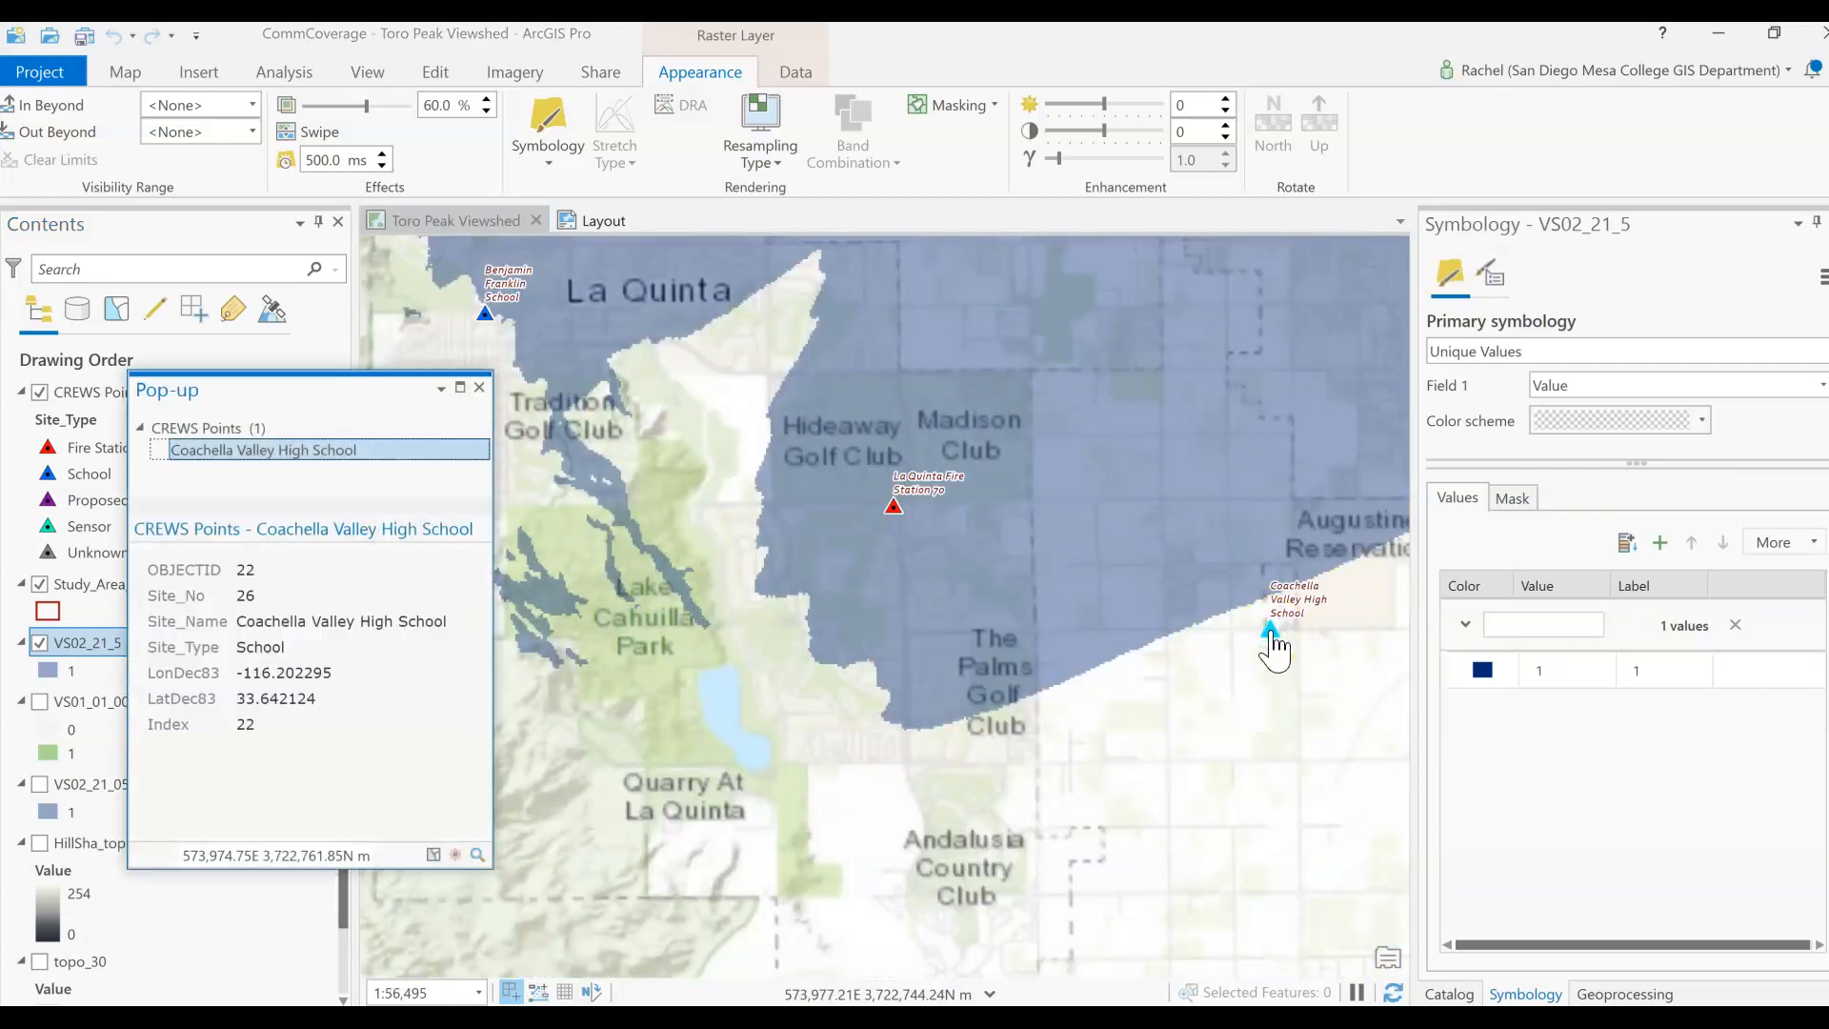
pyautogui.click(479, 387)
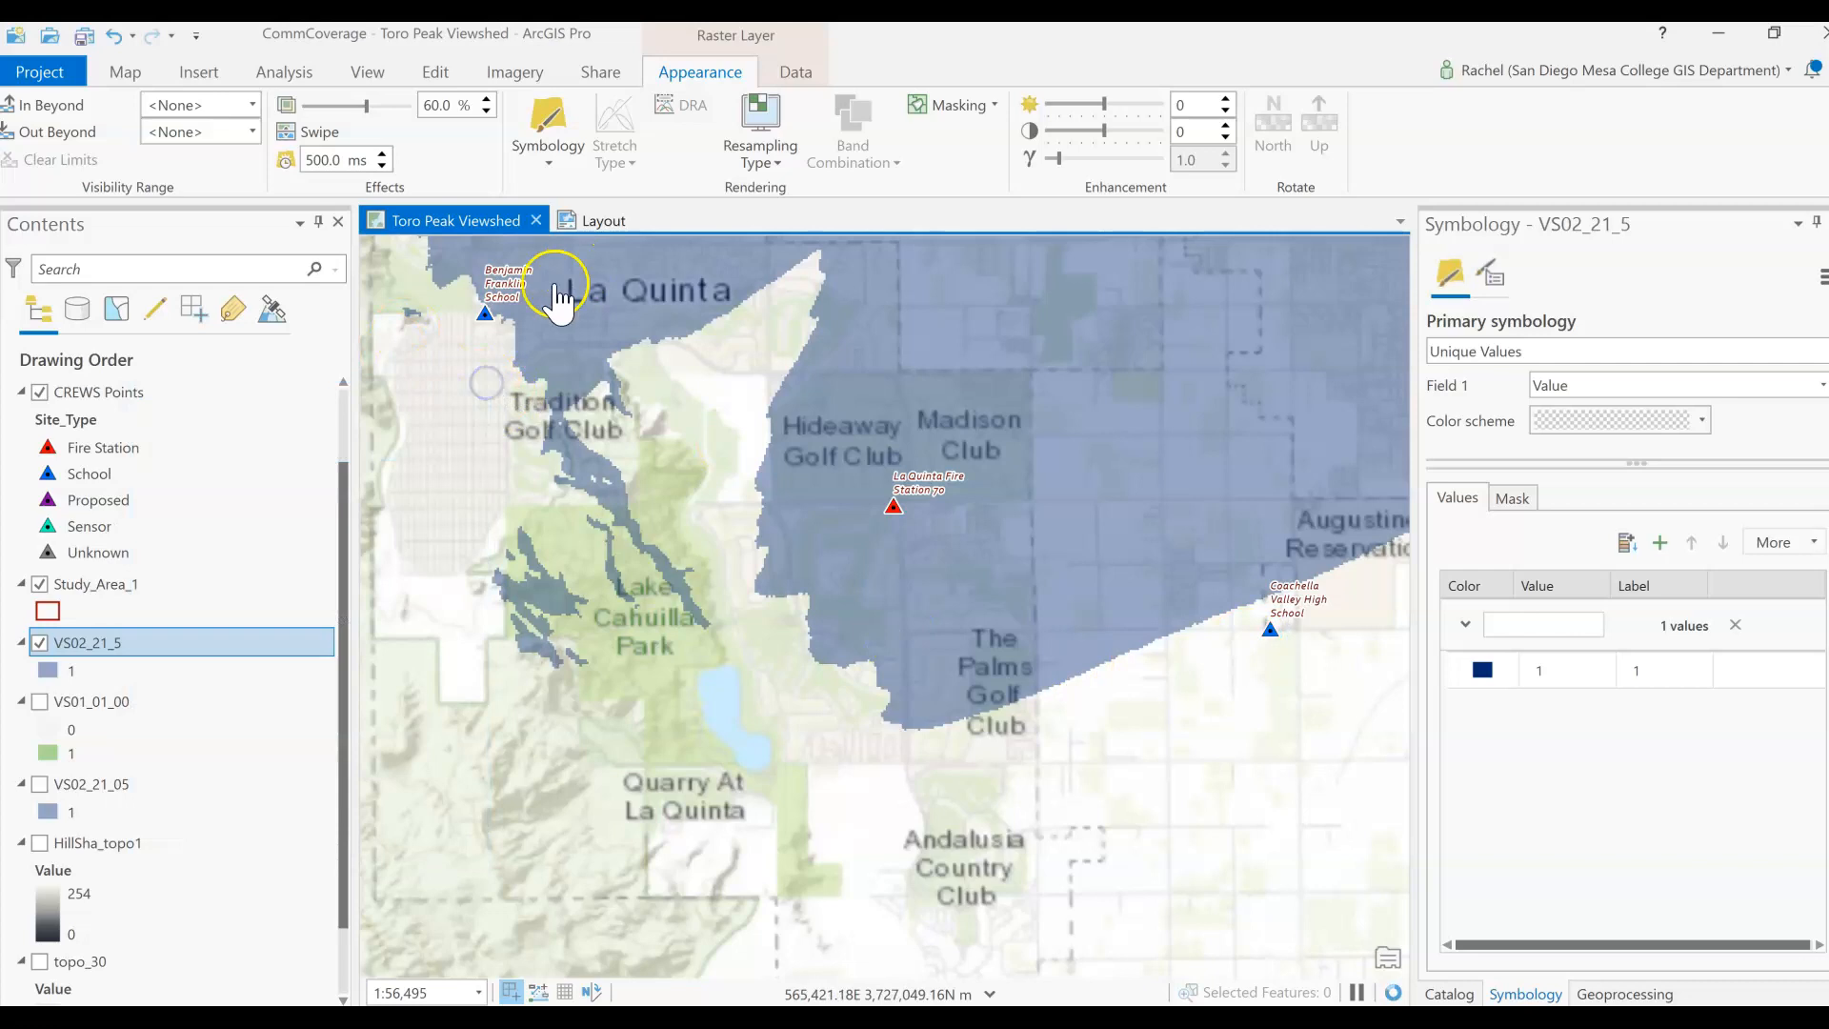
# Step: Inspect the viewshed coverage and attributes at Benjamin Franklin School and the proposed Anza SW site
pyautogui.click(492, 316)
pyautogui.scroll(5, 494, 320)
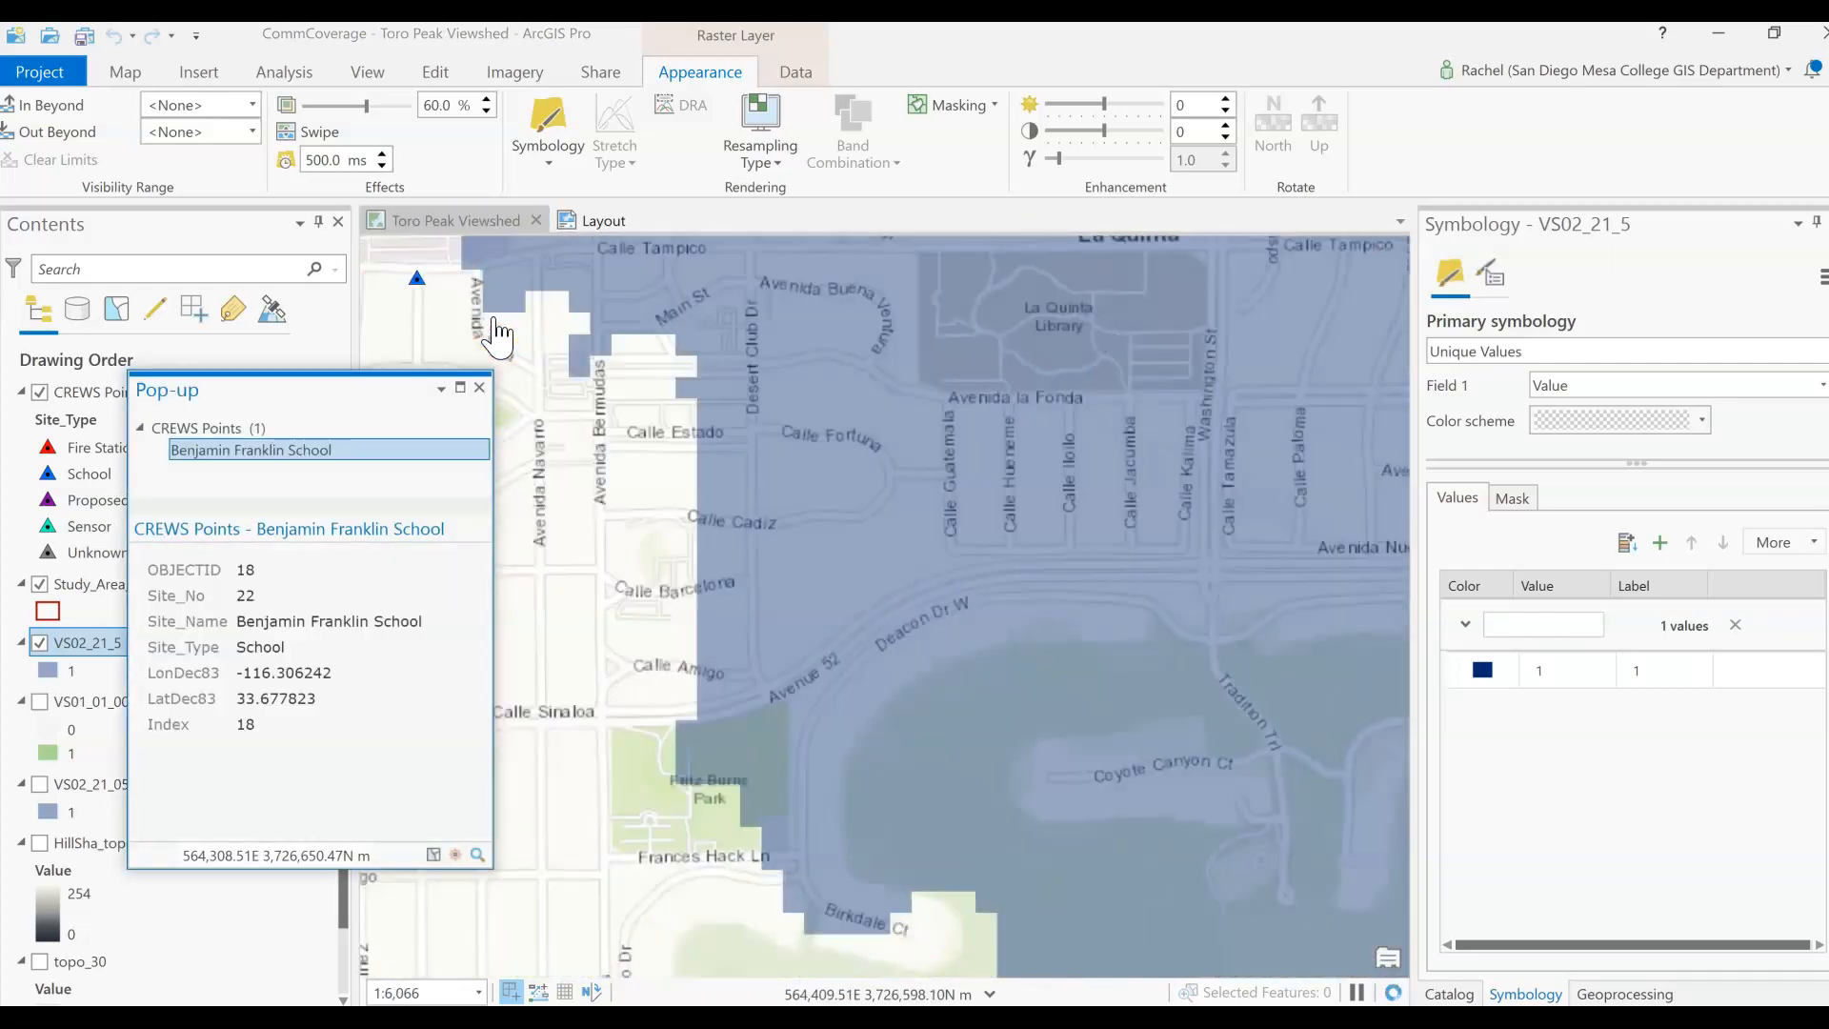
pyautogui.scroll(-9, 498, 324)
pyautogui.moveTo(584, 395); pyautogui.dragTo(976, 660)
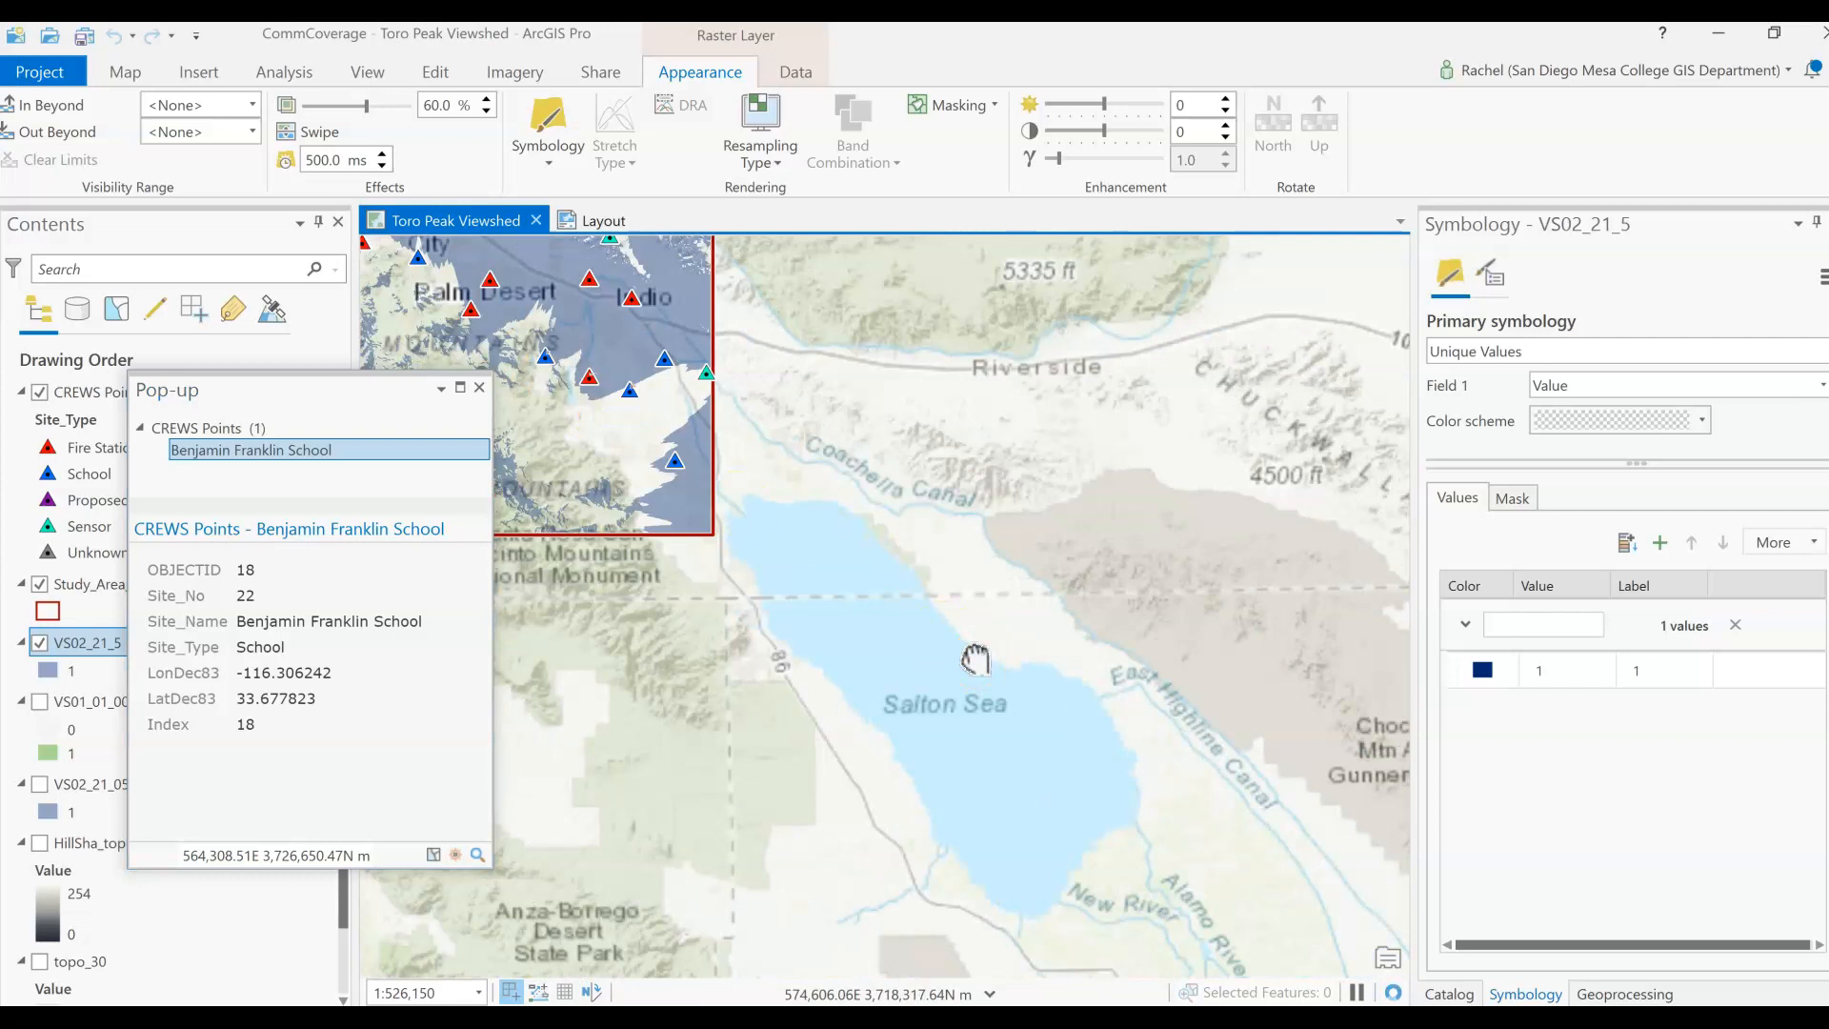
pyautogui.scroll(3, 614, 753)
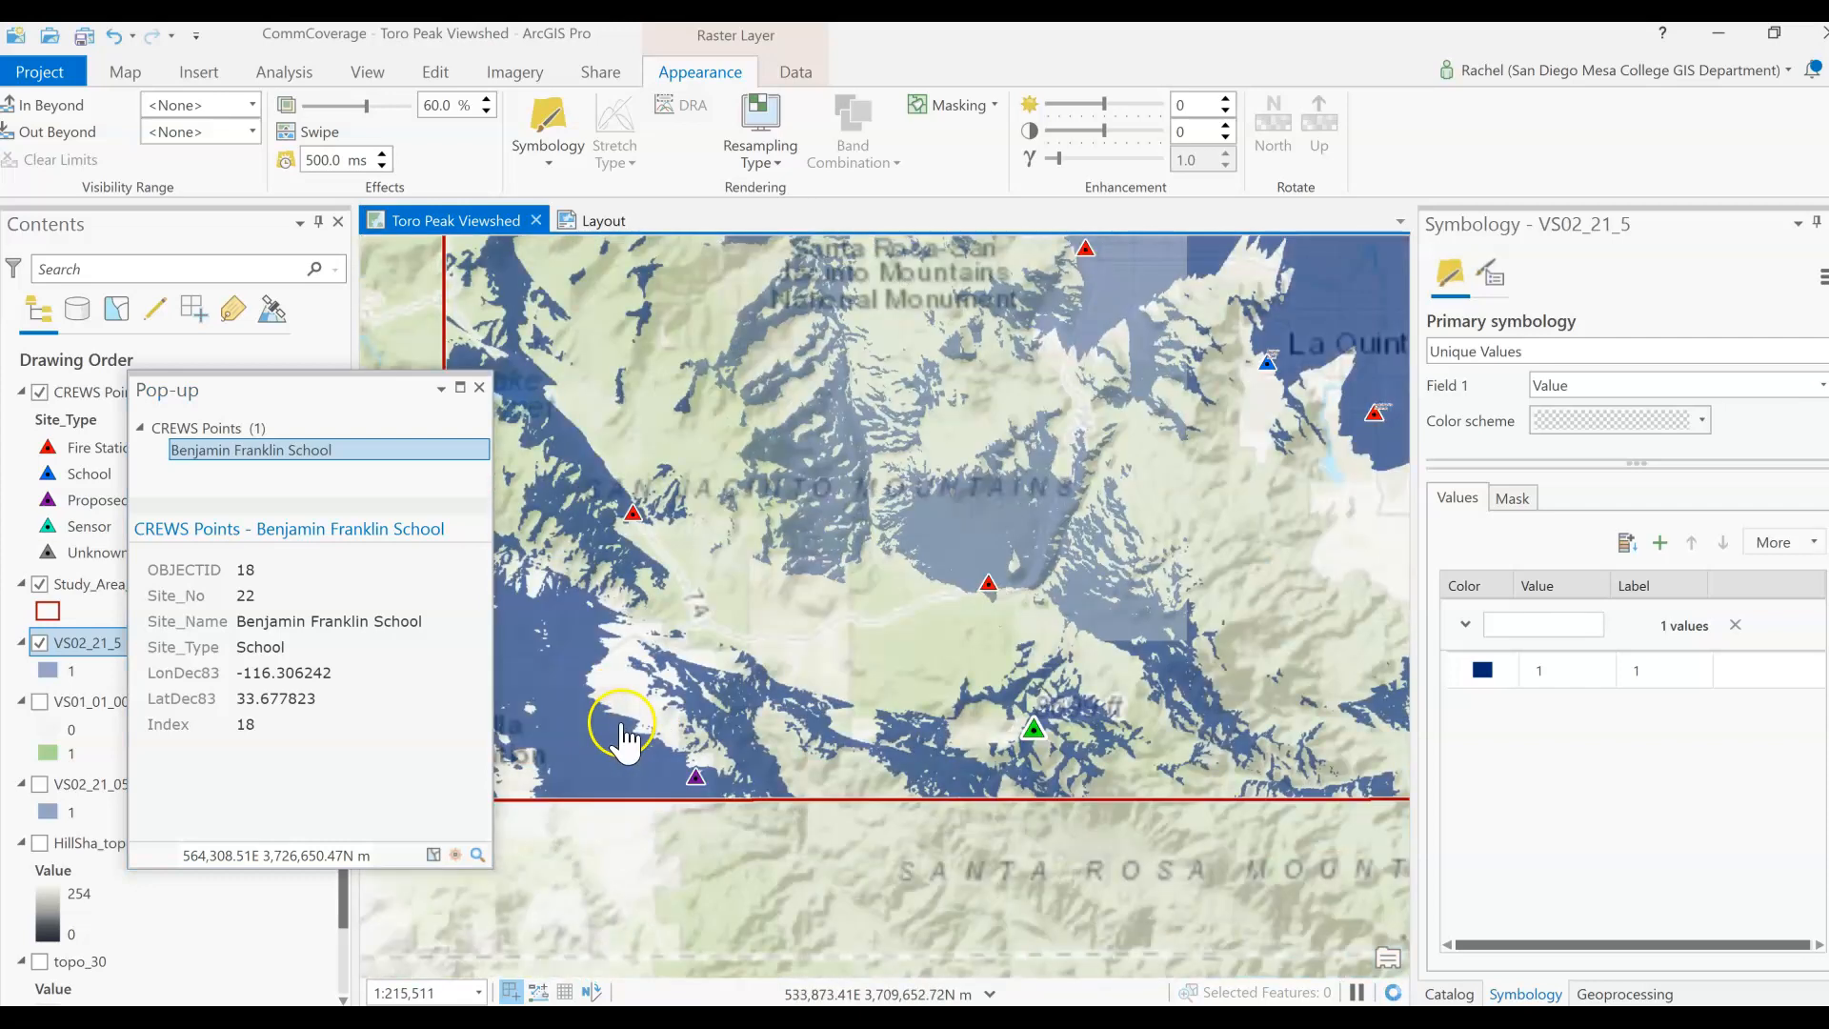
pyautogui.click(695, 776)
pyautogui.click(479, 387)
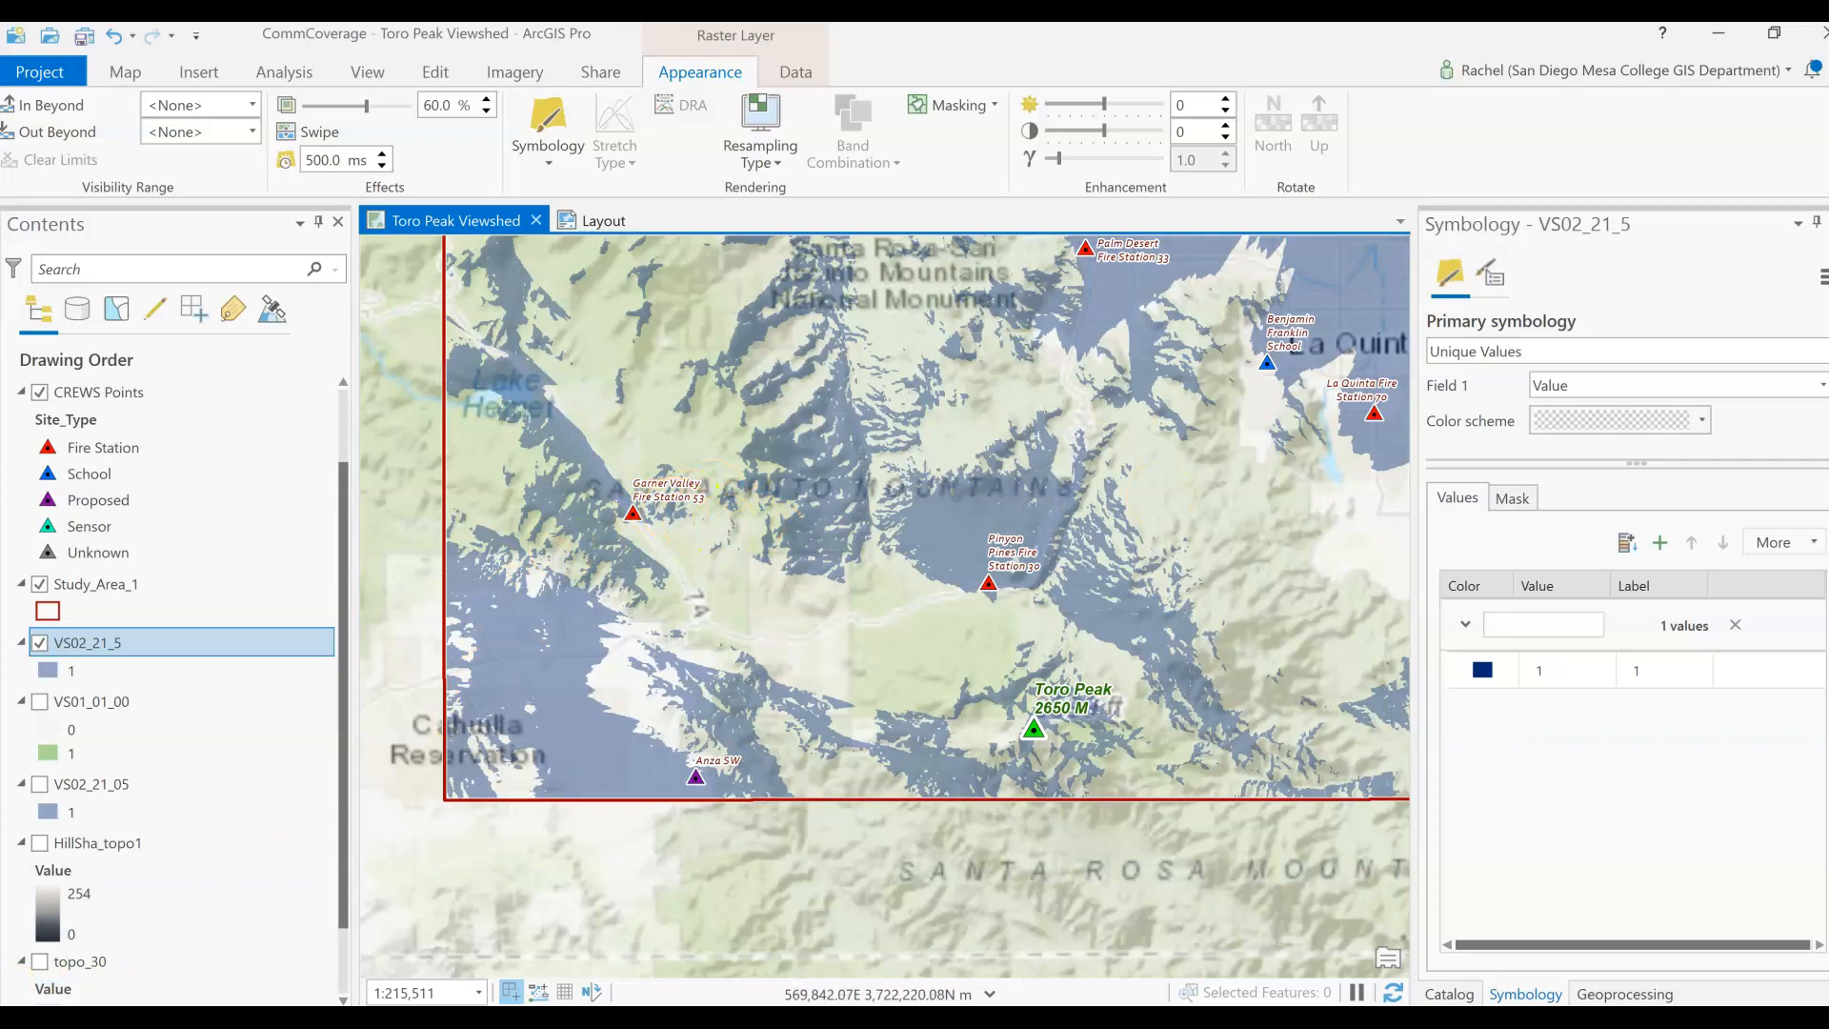
# Step: Survey the viewshed coverage across the whole study area, from Palm Springs and Indio down to Toro Peak
pyautogui.moveTo(831, 353); pyautogui.dragTo(824, 703)
pyautogui.moveTo(916, 524); pyautogui.dragTo(816, 558)
pyautogui.moveTo(878, 461); pyautogui.dragTo(928, 683)
pyautogui.moveTo(1227, 719); pyautogui.dragTo(1120, 460)
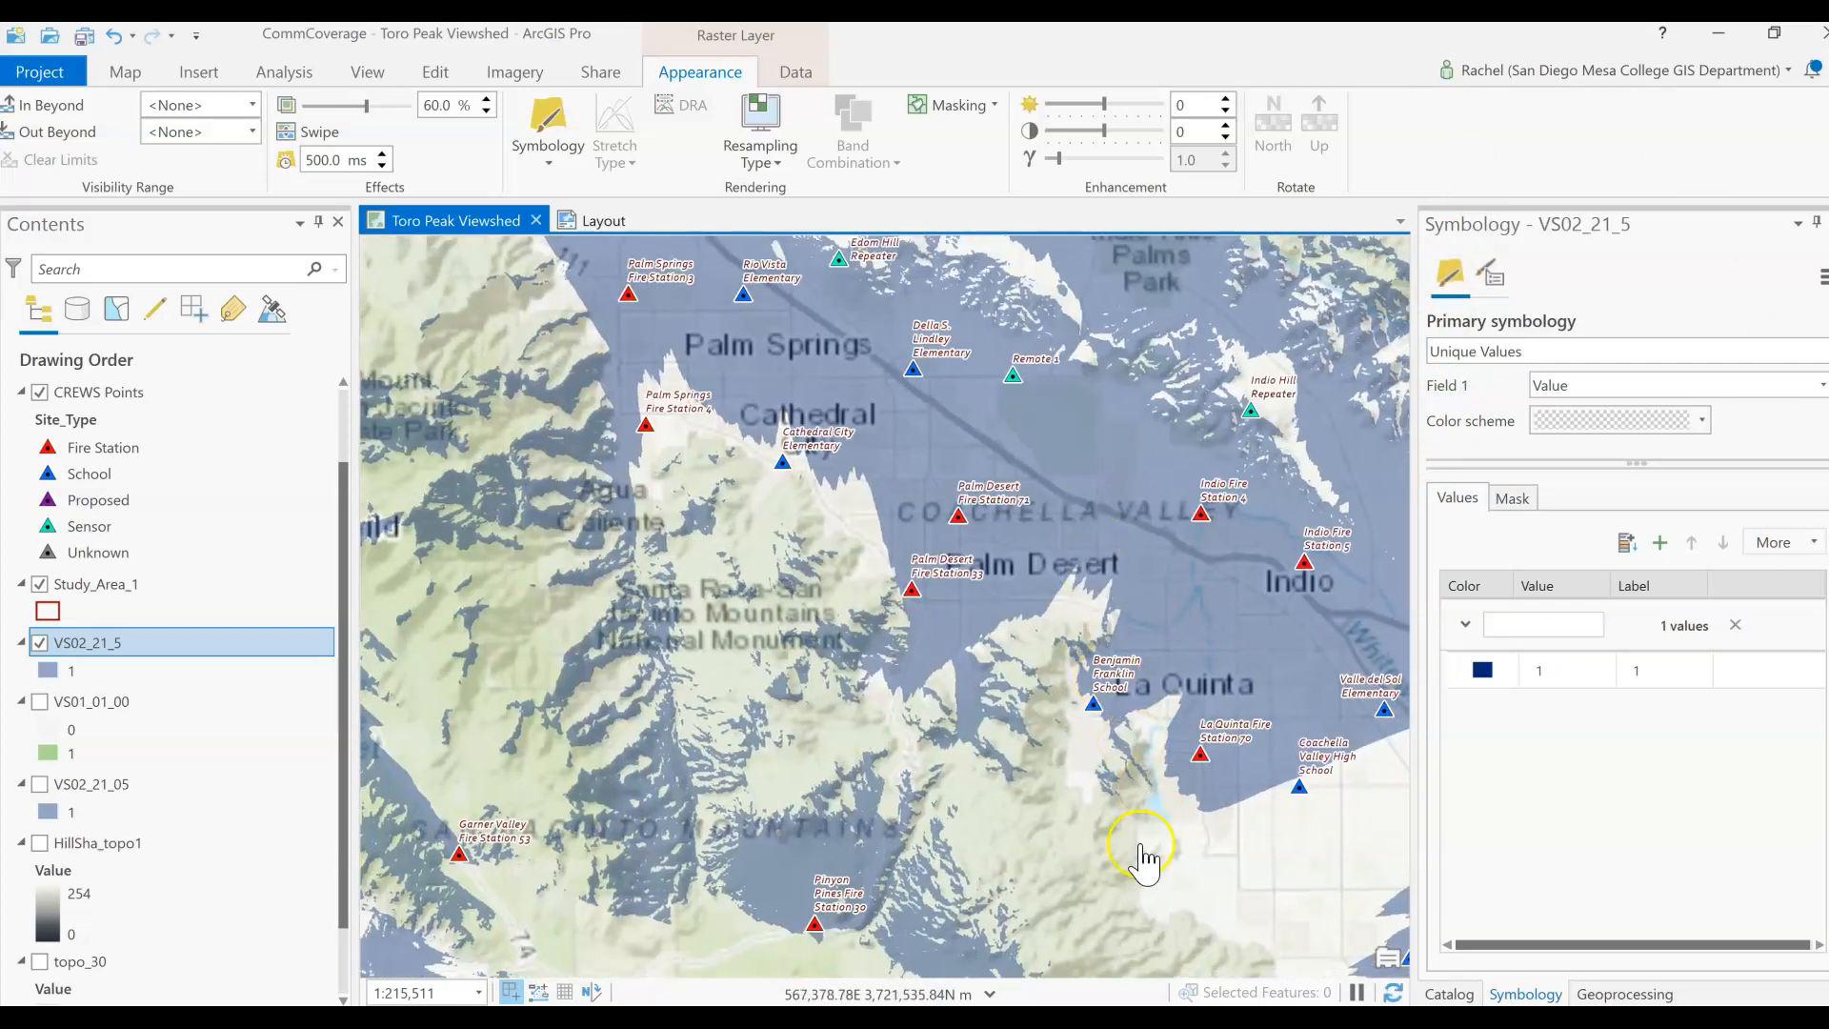
pyautogui.scroll(-4, 937, 833)
pyautogui.moveTo(941, 869); pyautogui.dragTo(889, 642)
pyautogui.click(854, 707)
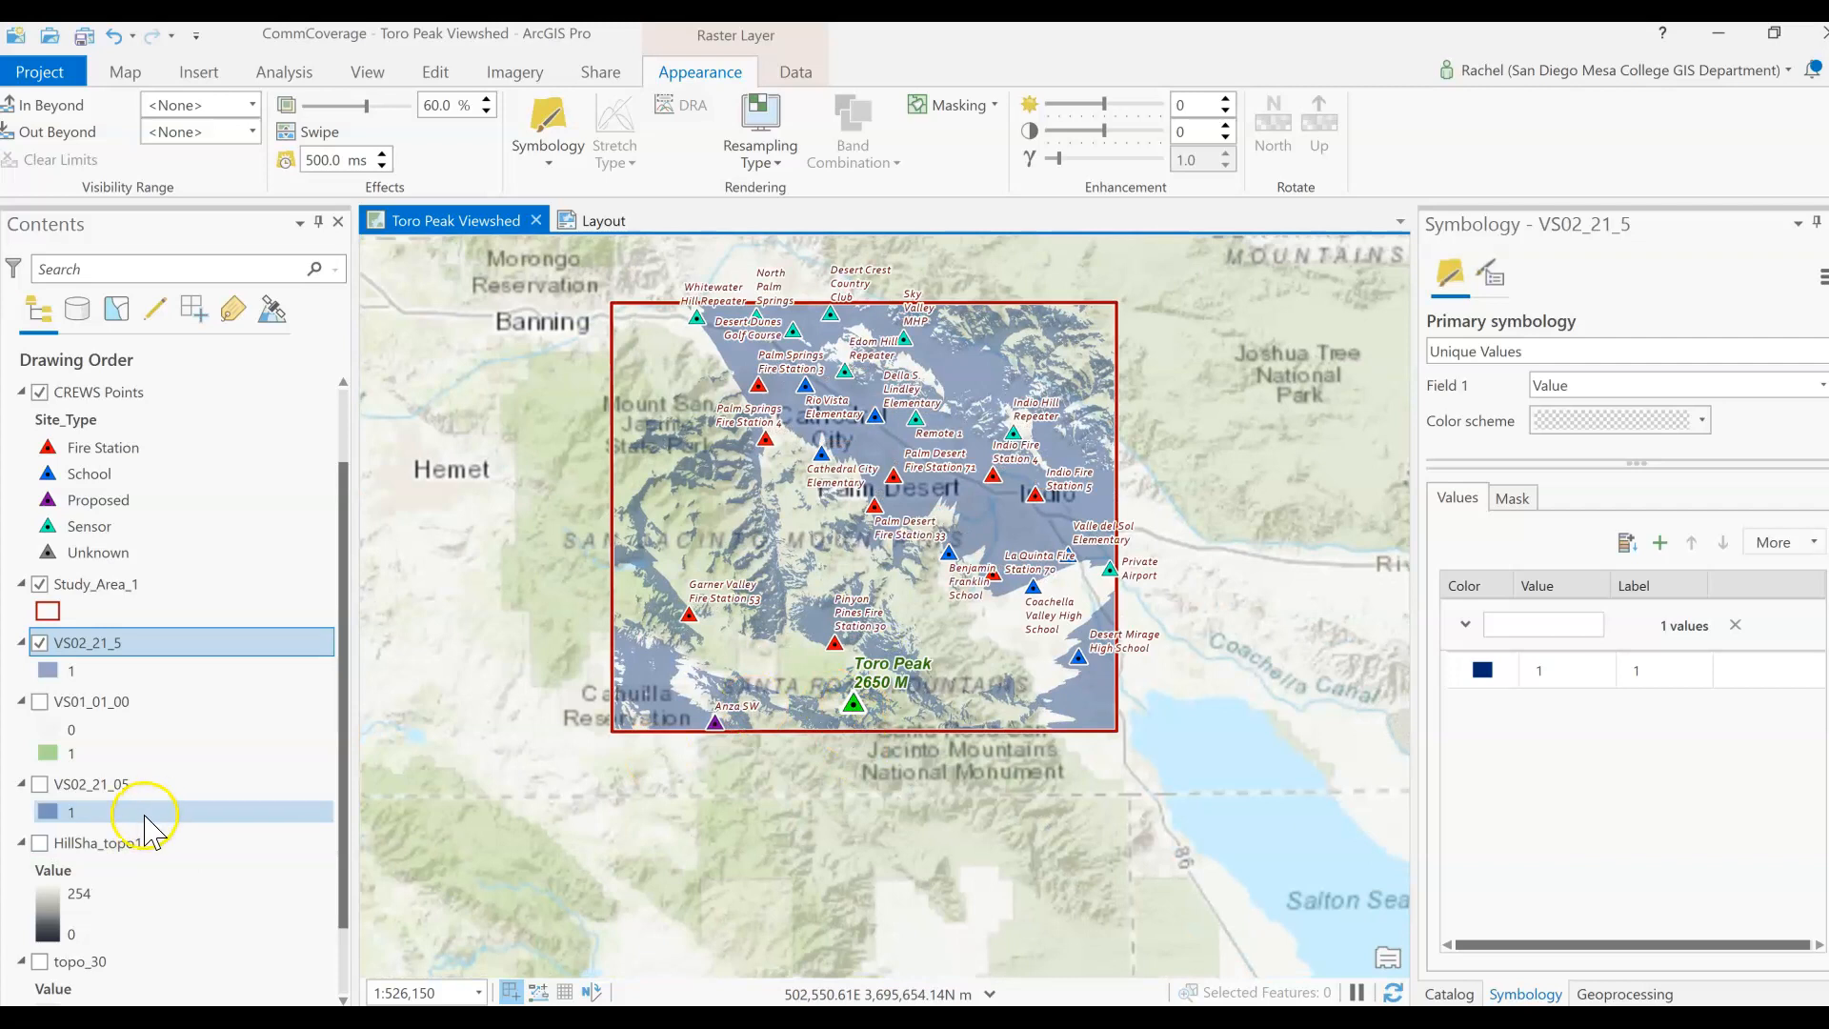